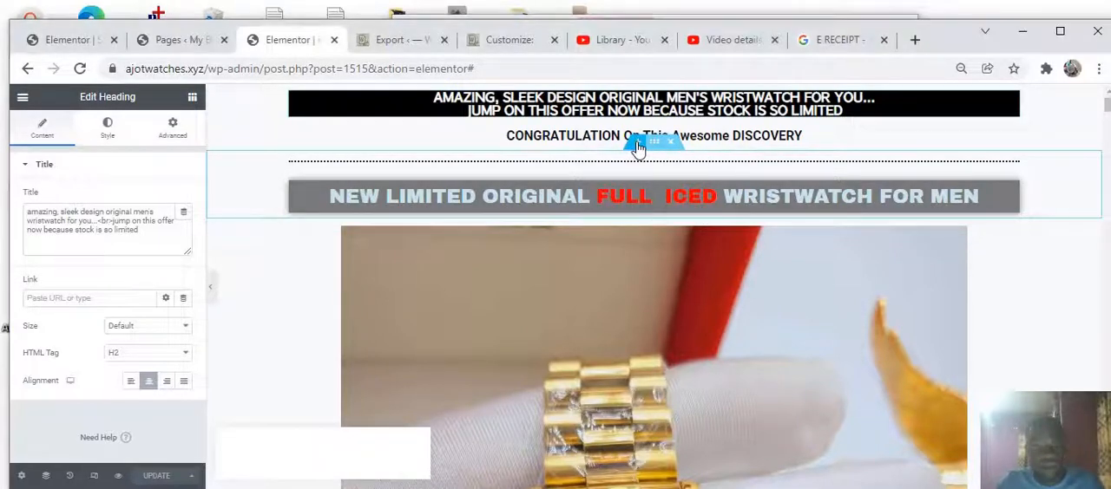
Add a new single-column section between the congratulation heading and the dotted divider
click(639, 144)
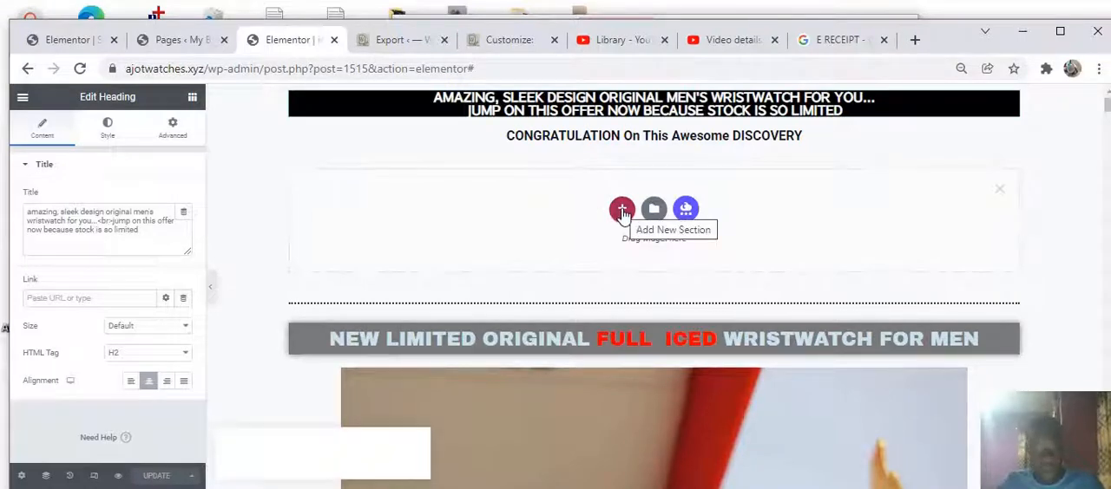
click(622, 212)
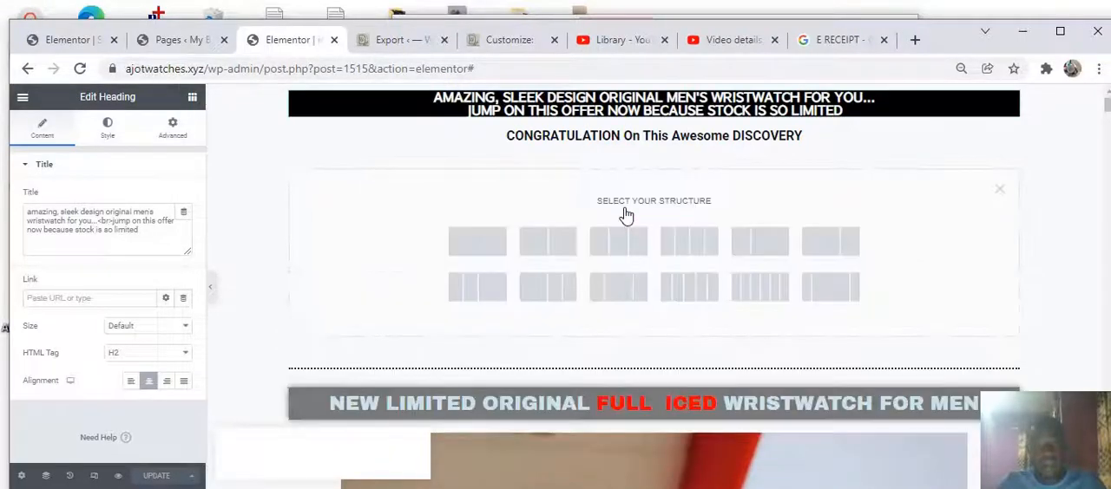
click(473, 243)
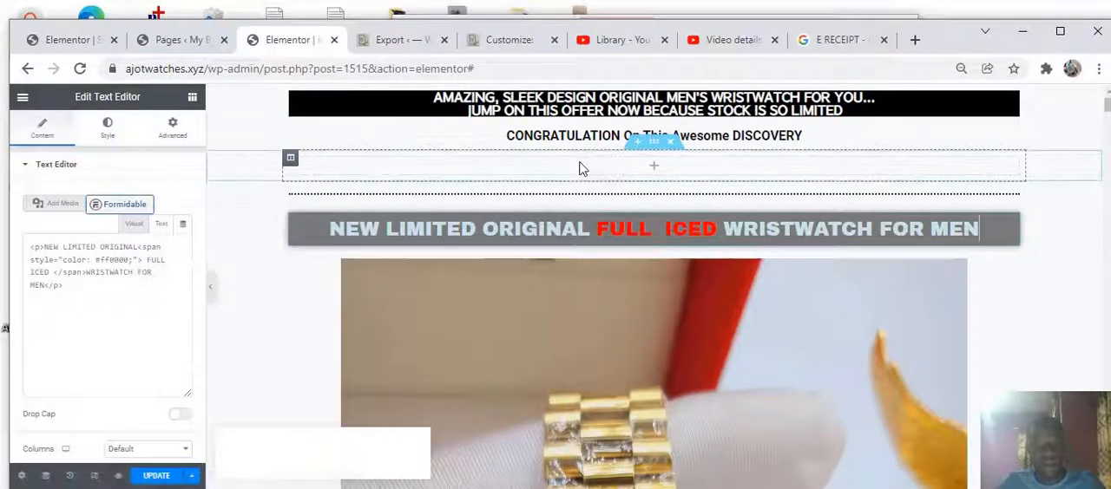
Place a Text Editor widget into the new empty section
click(656, 168)
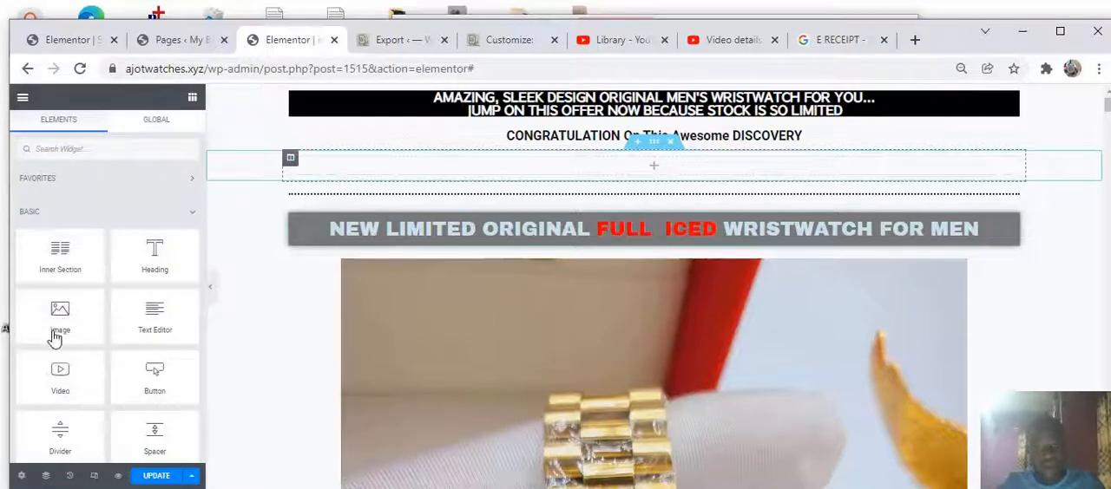
drag(53, 333, 435, 277)
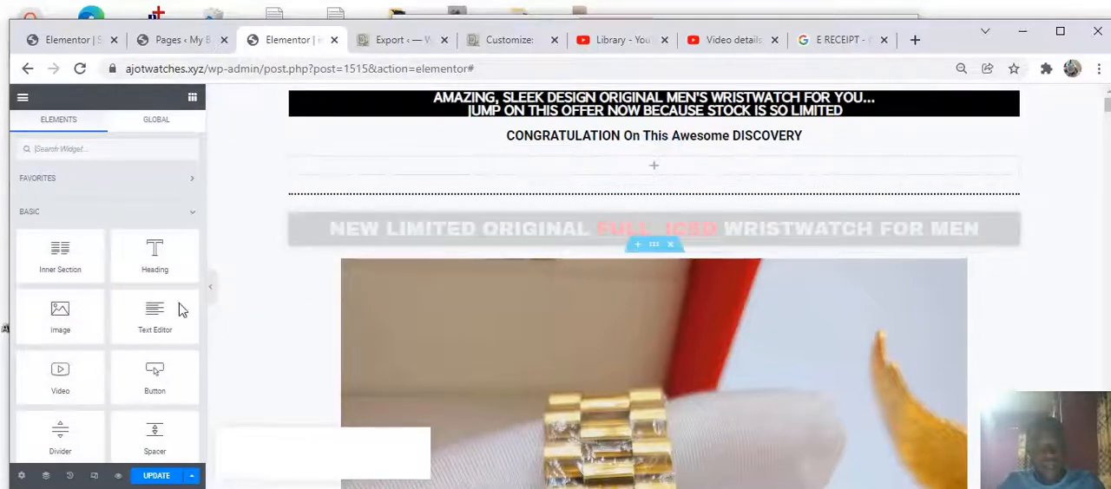
drag(181, 309, 616, 128)
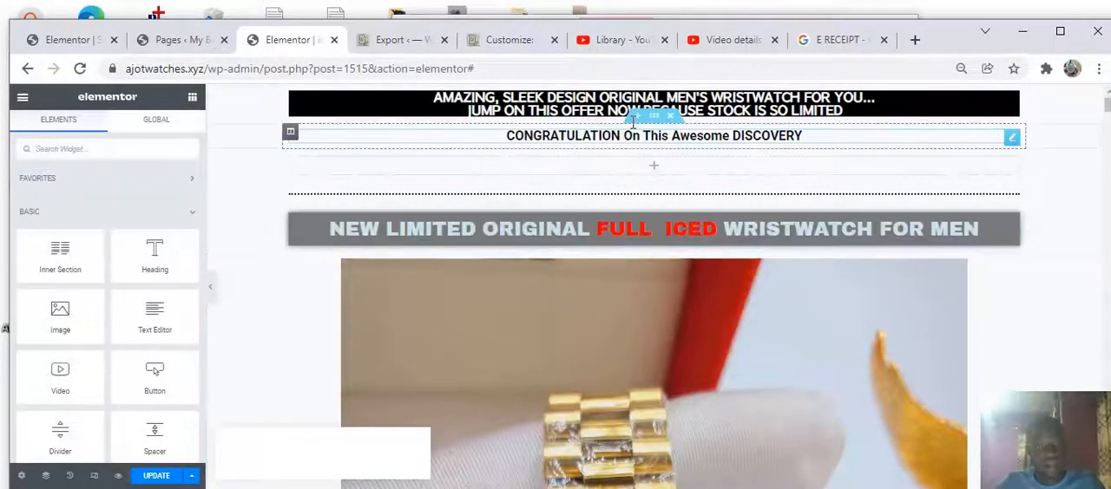
drag(157, 323, 582, 172)
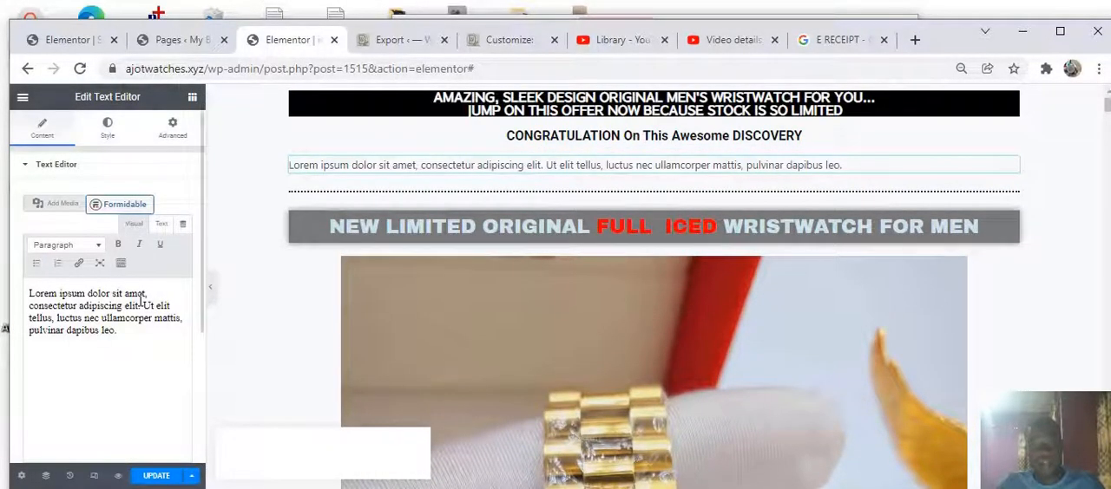
Replace the text editor's sample paragraph with "lkfjkfglkdlgeme';"
key(ctrl+a)
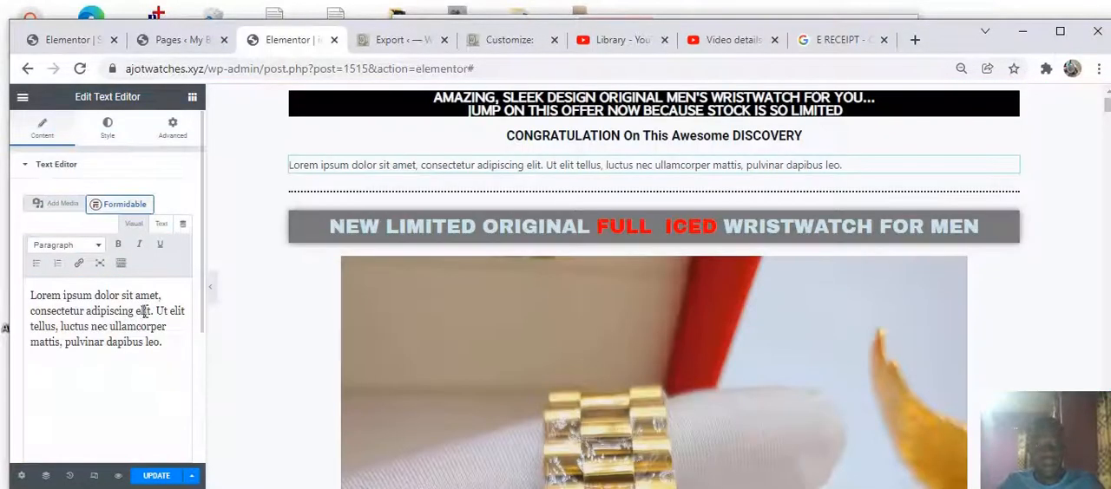
click(136, 328)
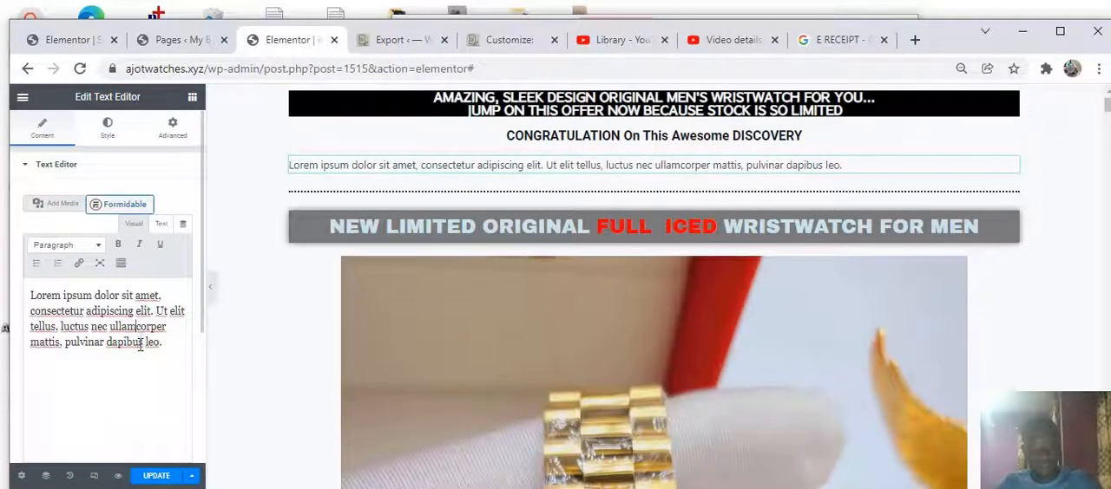
key(ctrl+a)
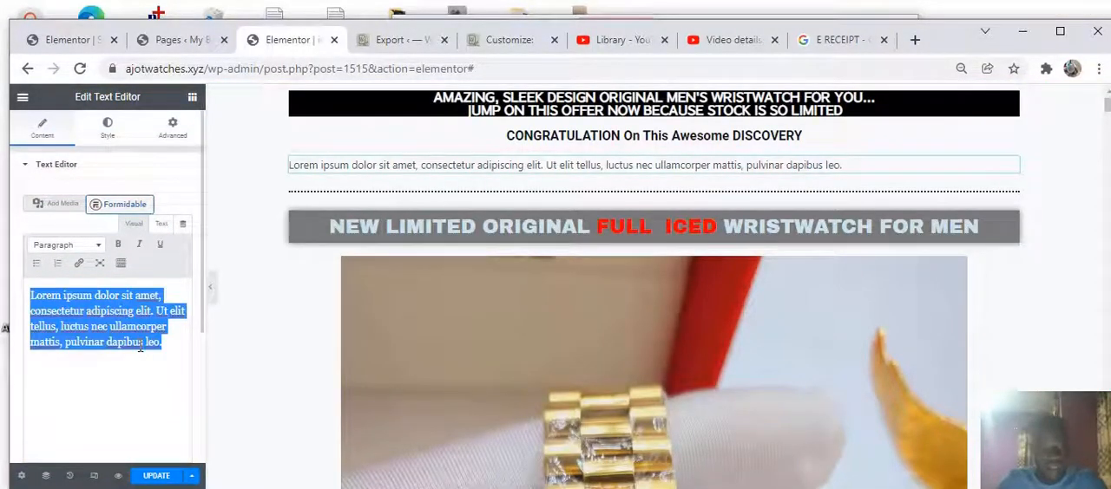
text(lkfjkfglkdlgeme';)
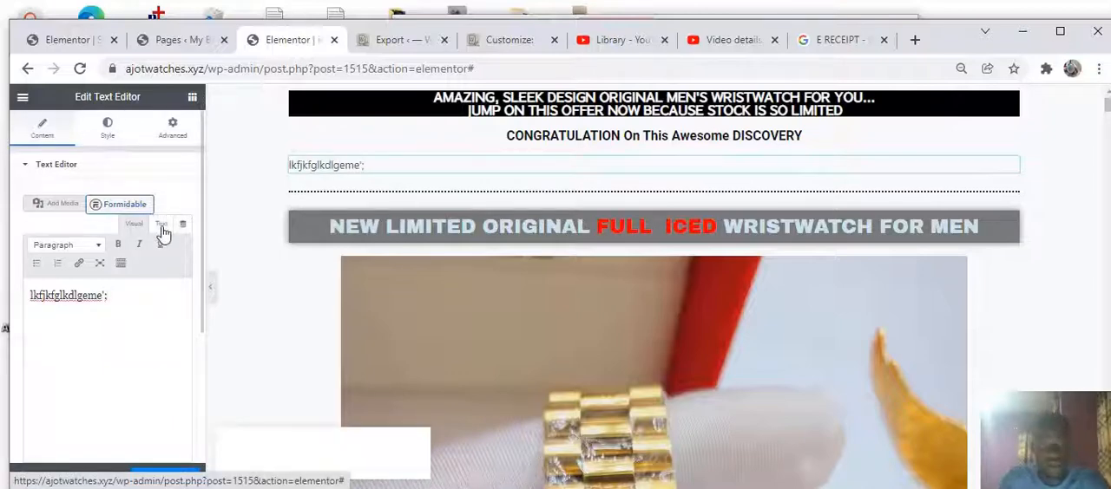
Set the text's typography size to 150 and center its alignment
click(123, 137)
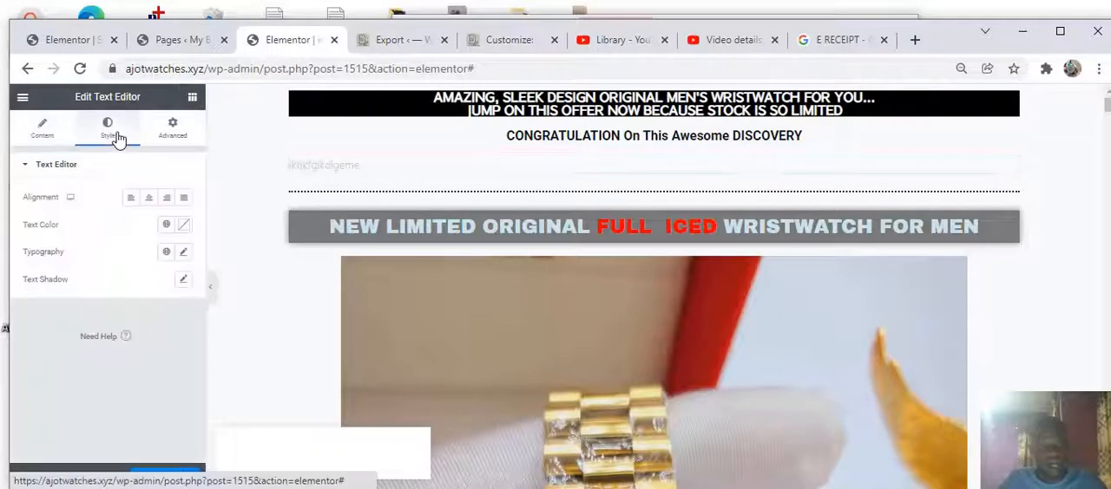
click(184, 254)
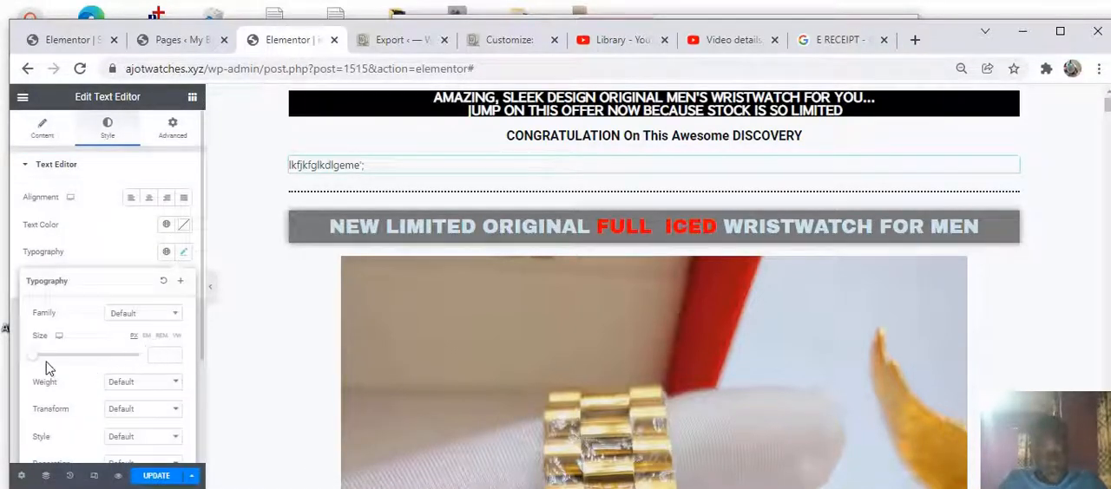
drag(36, 356, 116, 366)
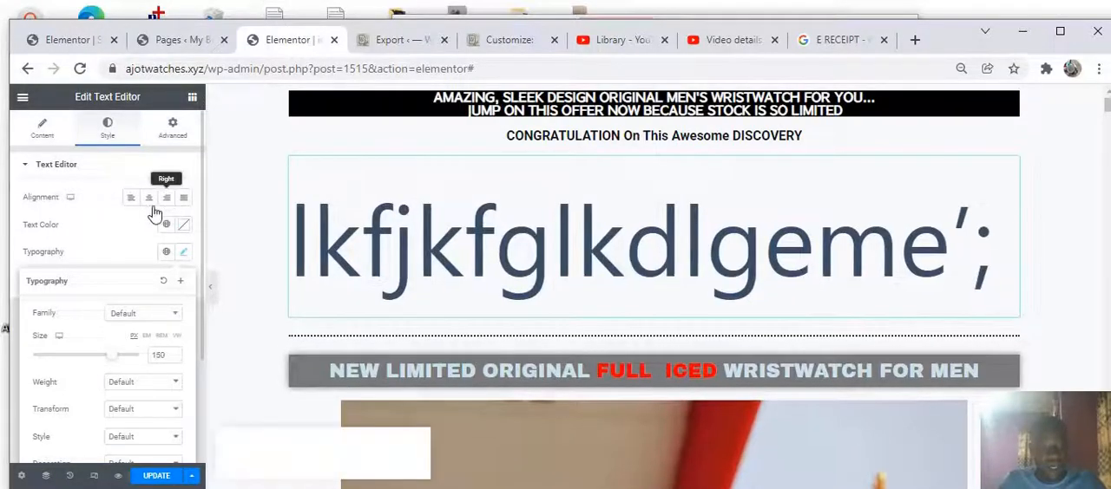
click(149, 199)
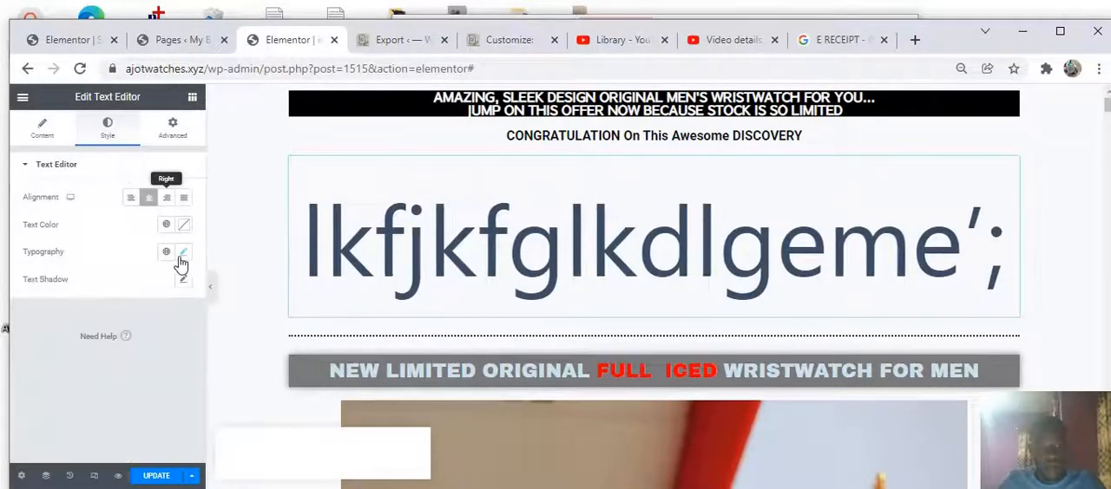
Set the text color to #9F2323
click(182, 225)
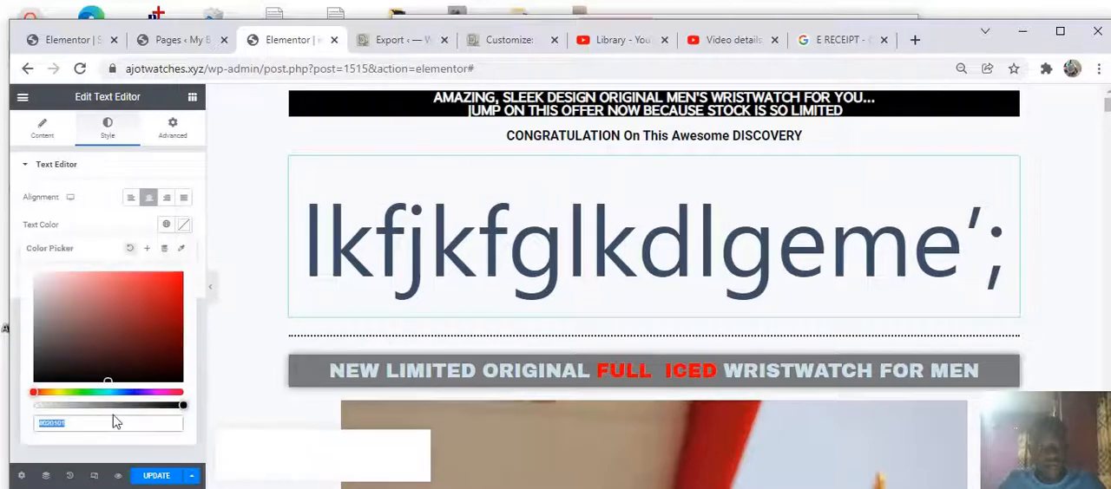
click(148, 313)
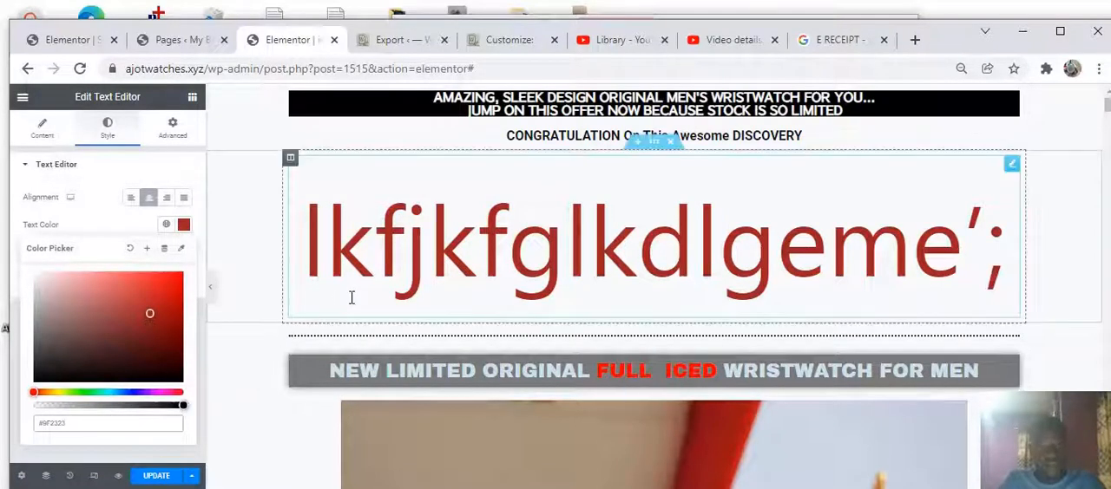
click(144, 221)
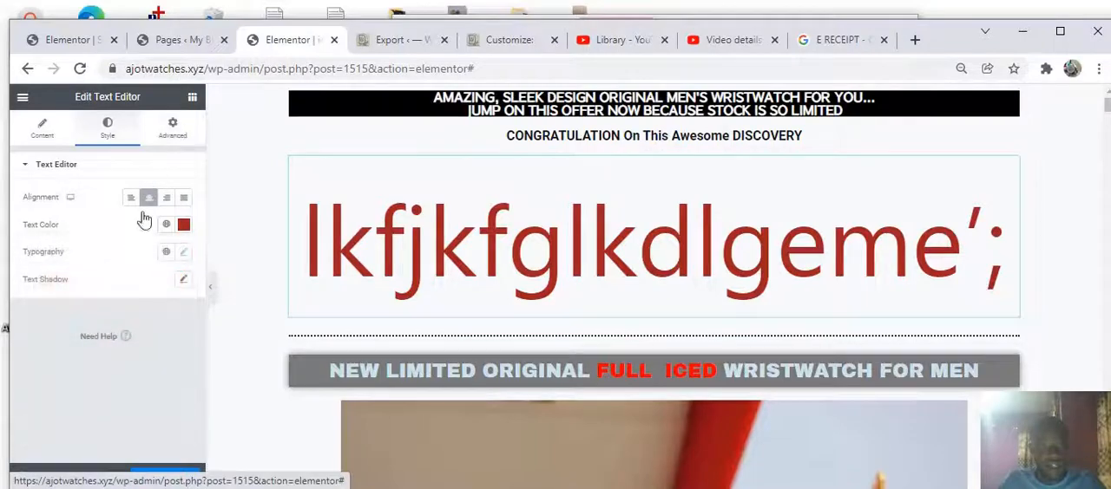
Set the text widget's entrance animation to Fade In Left
click(172, 128)
scroll(97, 345, down, 3)
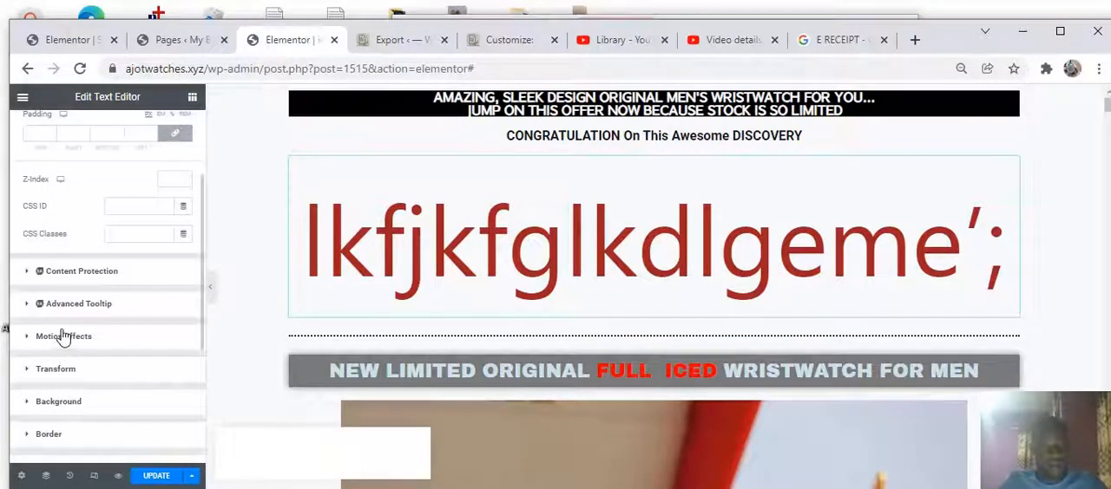
click(62, 337)
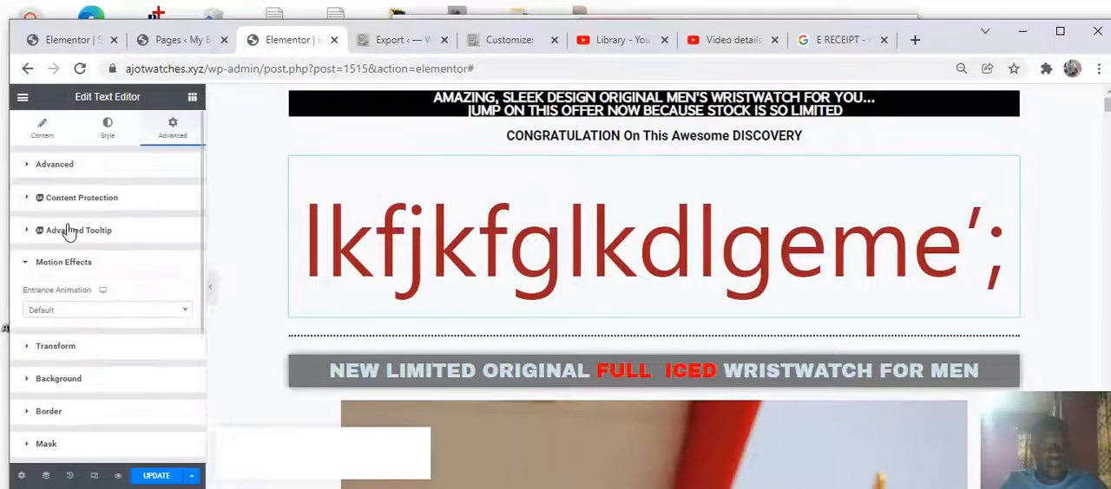
click(92, 311)
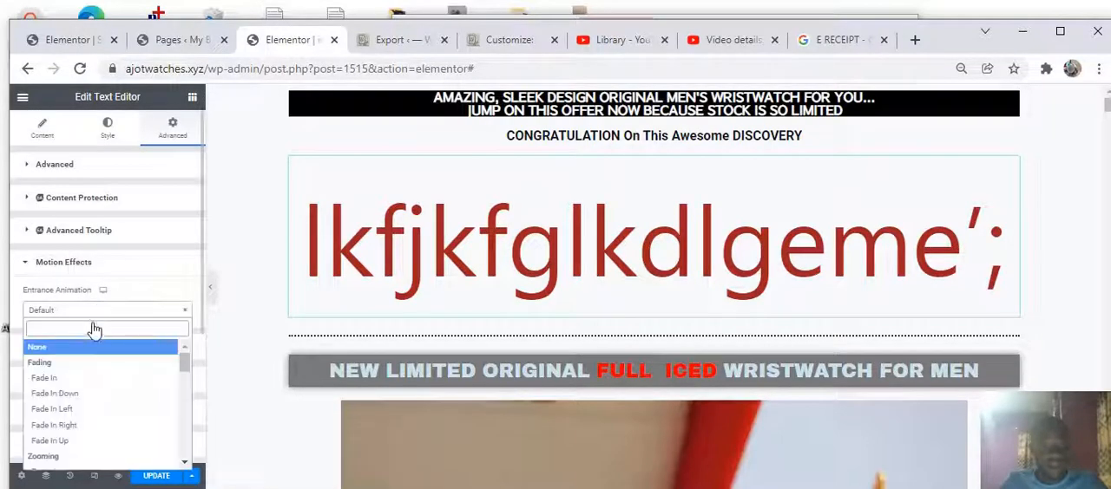
click(70, 411)
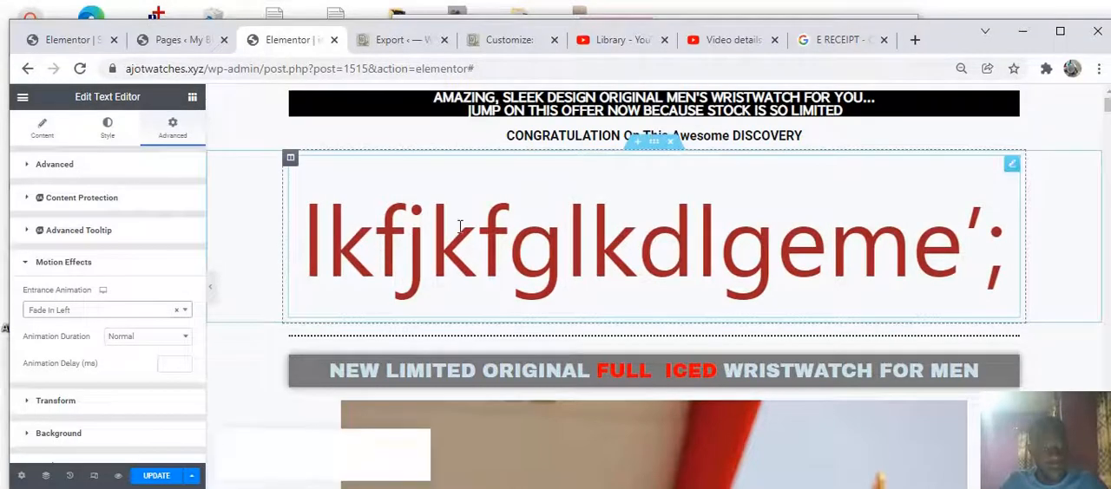
Set the top black heading's entrance animation to Fade In Left
click(427, 102)
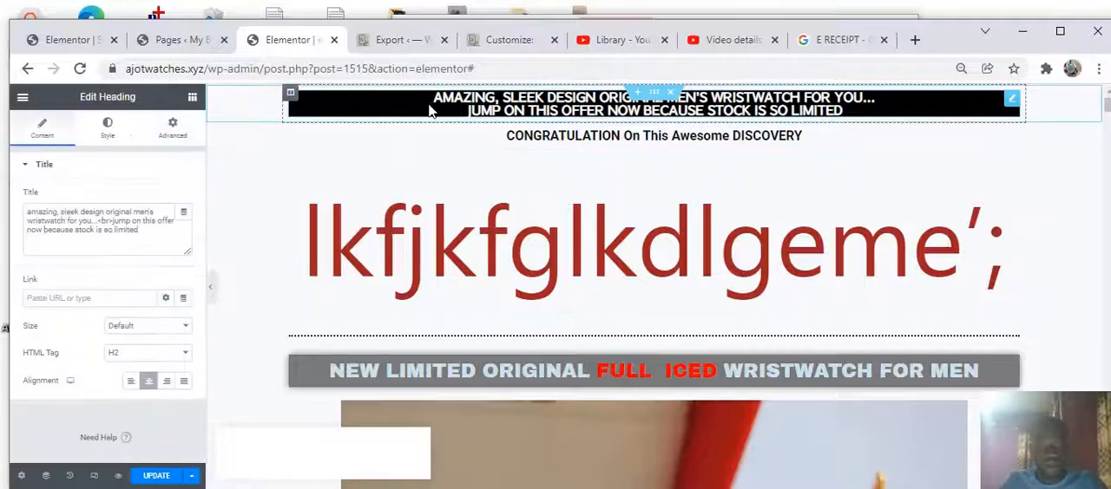
click(169, 128)
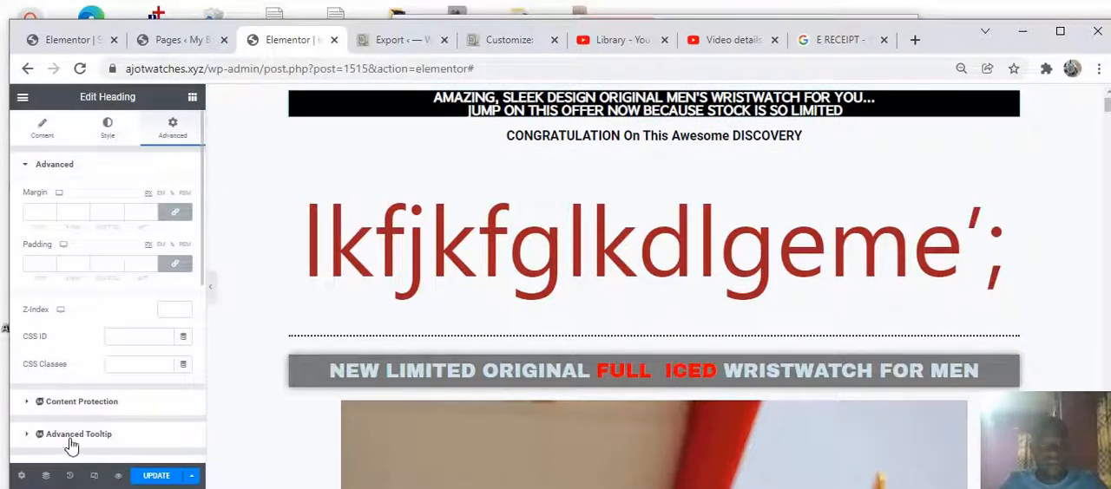
scroll(74, 434, down, 2)
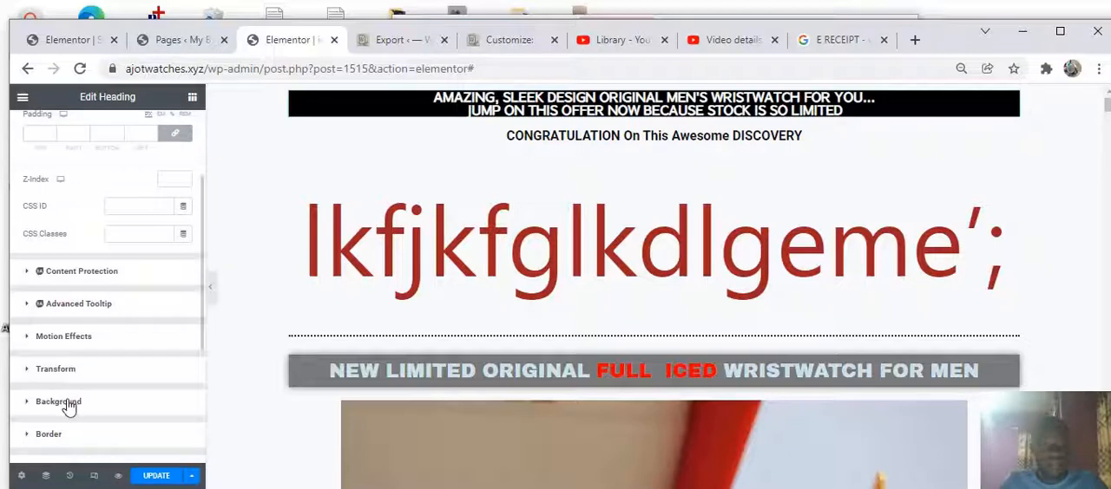
click(72, 407)
click(64, 265)
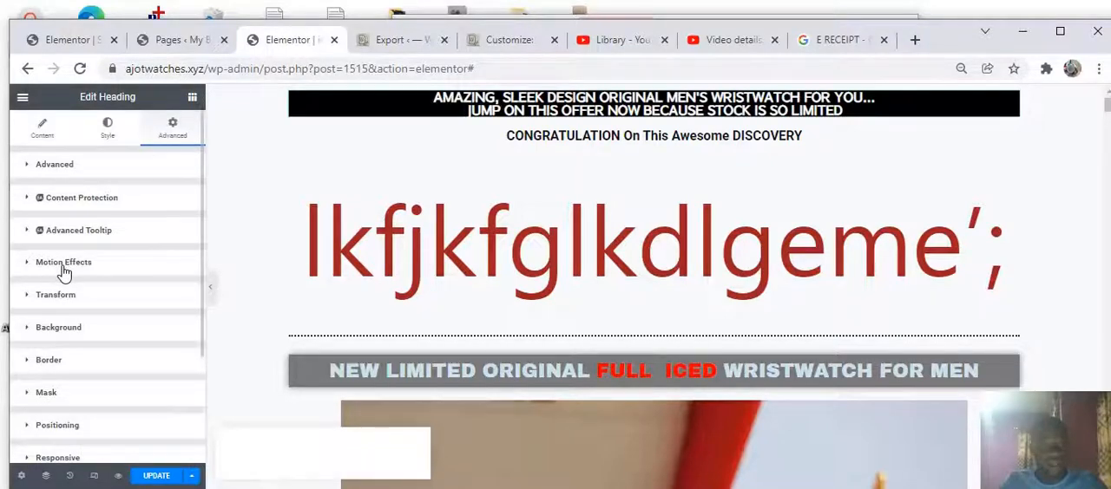
click(64, 271)
click(123, 314)
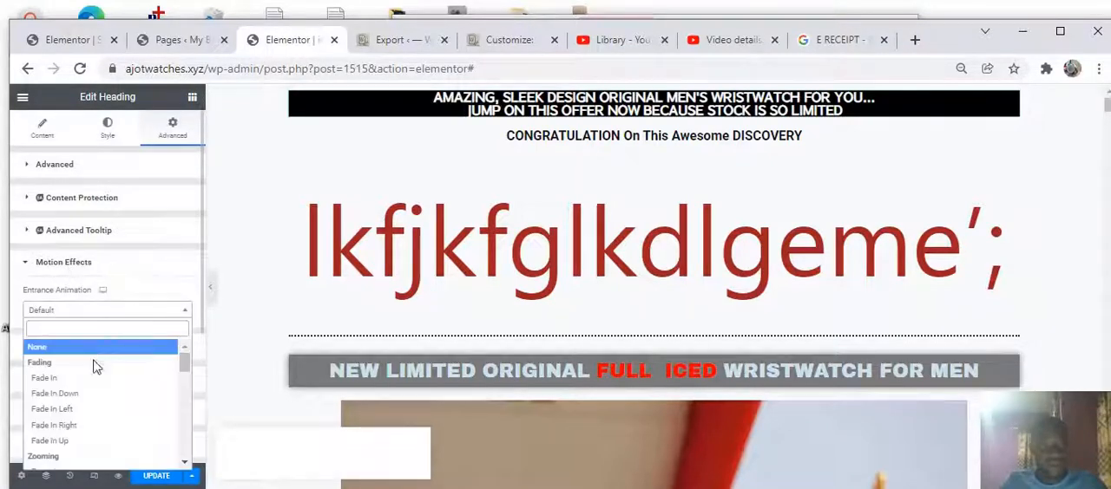
click(58, 411)
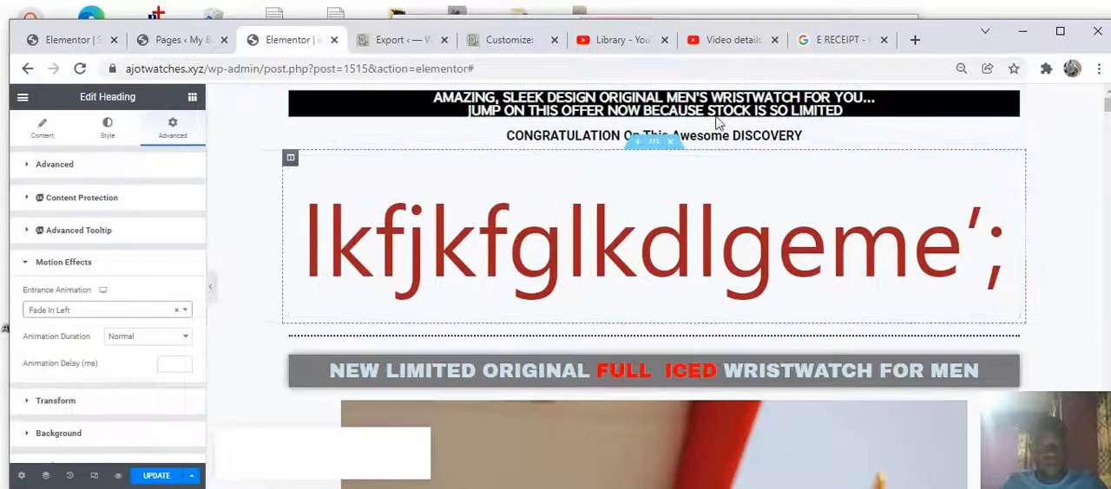
Delete the new section containing the test text
click(669, 143)
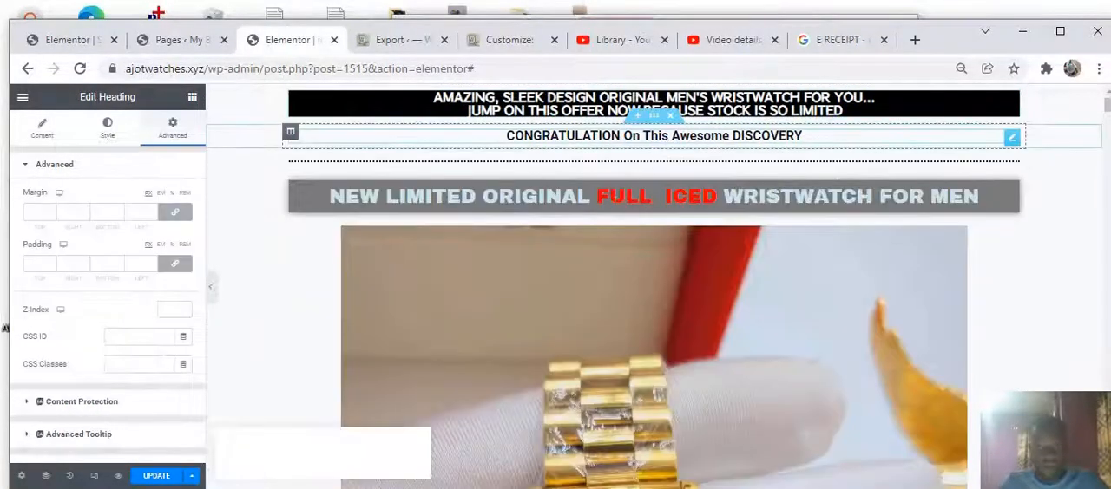
Scroll through the page to review the watch product images below the heading
scroll(624, 158, down, 4)
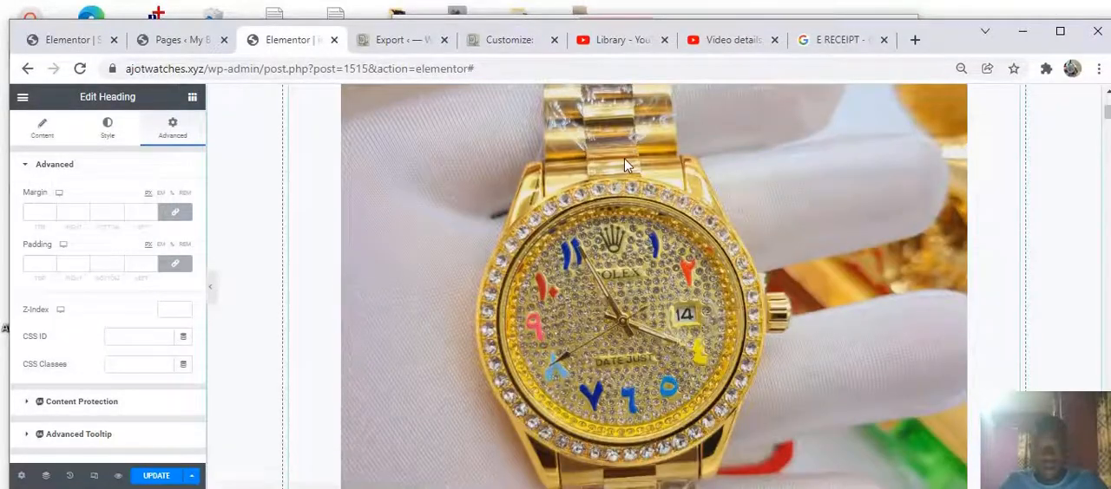
scroll(623, 158, down, 5)
scroll(620, 170, up, 4)
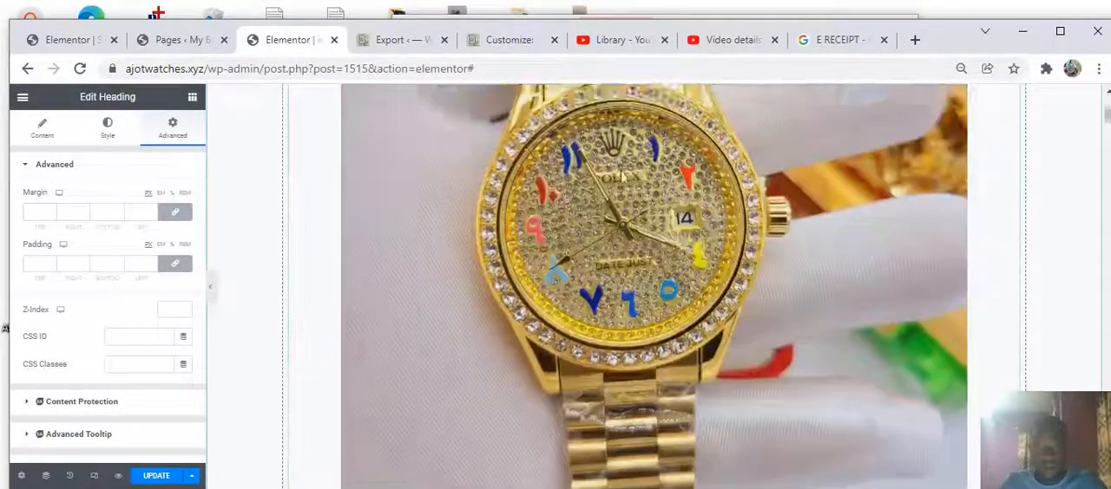
scroll(621, 173, up, 2)
scroll(606, 182, down, 10)
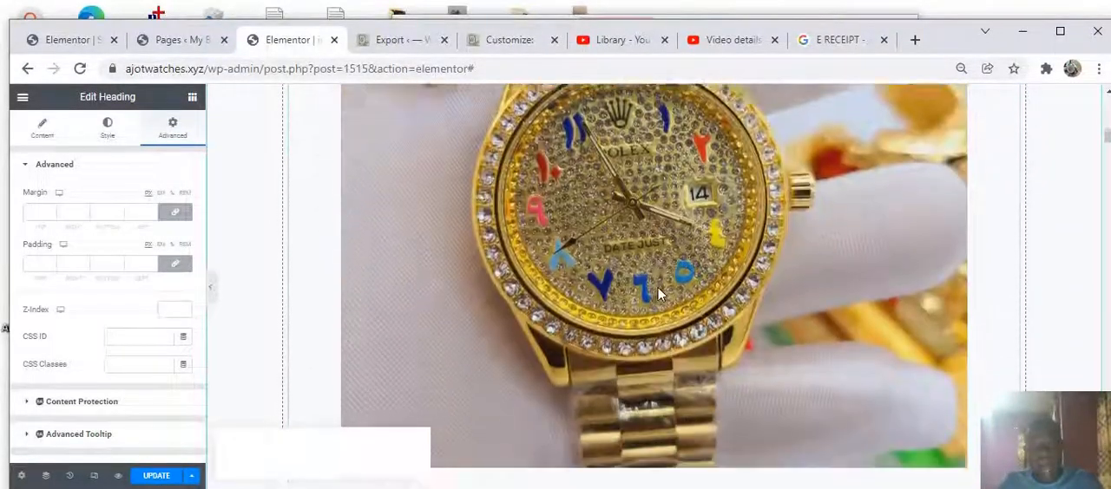
scroll(657, 290, down, 3)
scroll(664, 279, down, 3)
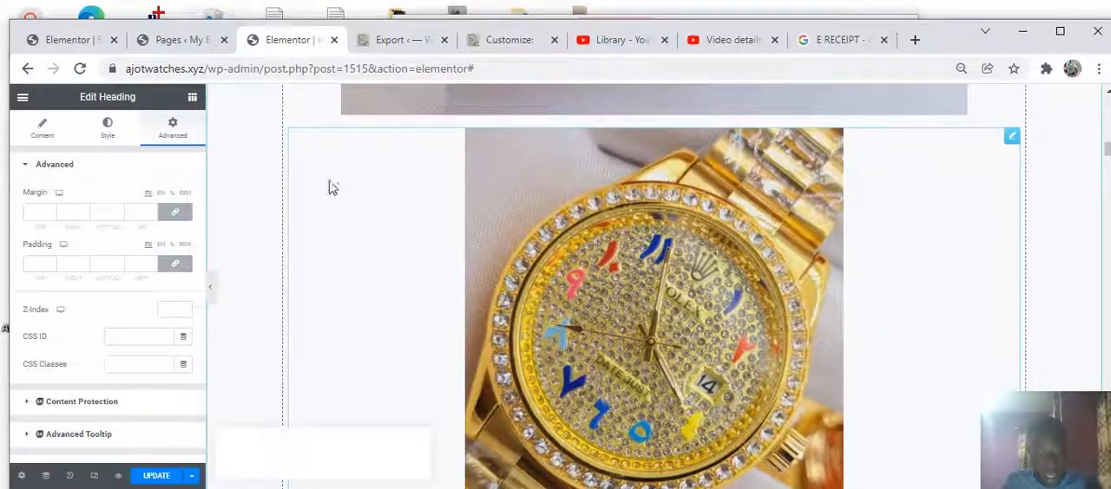
scroll(536, 234, down, 5)
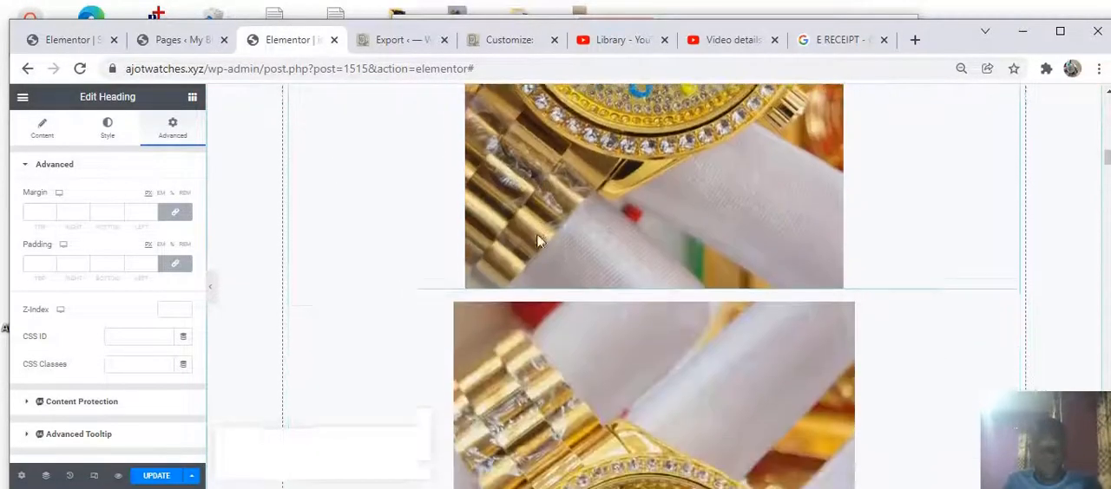
scroll(536, 242, down, 2)
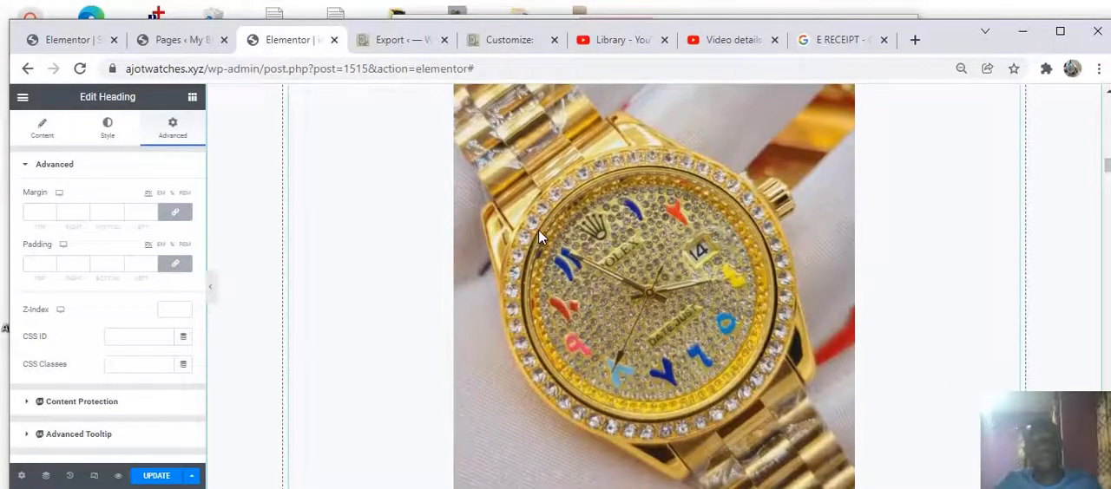
Scroll down to the order section and inspect the existing ORDER NOW button's settings
scroll(538, 234, down, 3)
scroll(547, 237, down, 5)
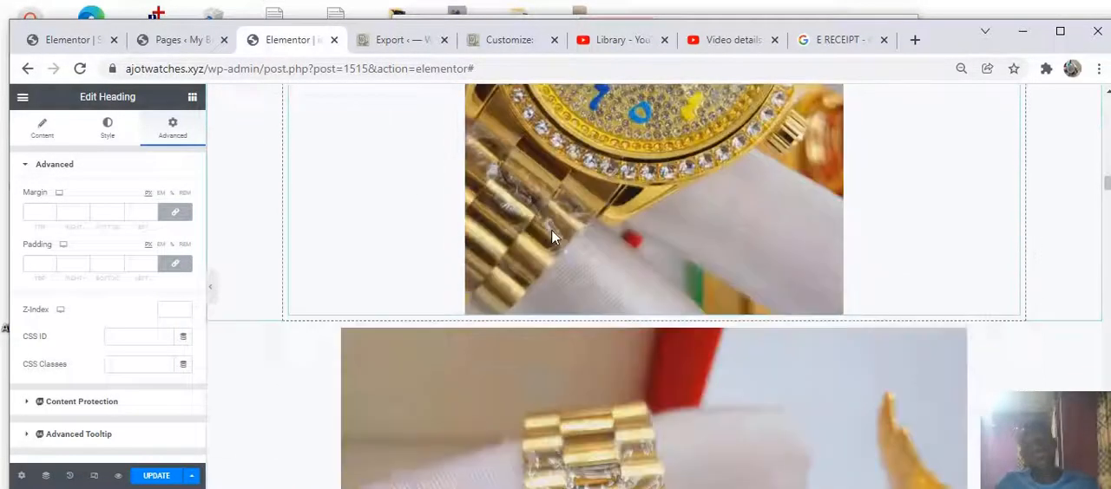
scroll(554, 235, down, 6)
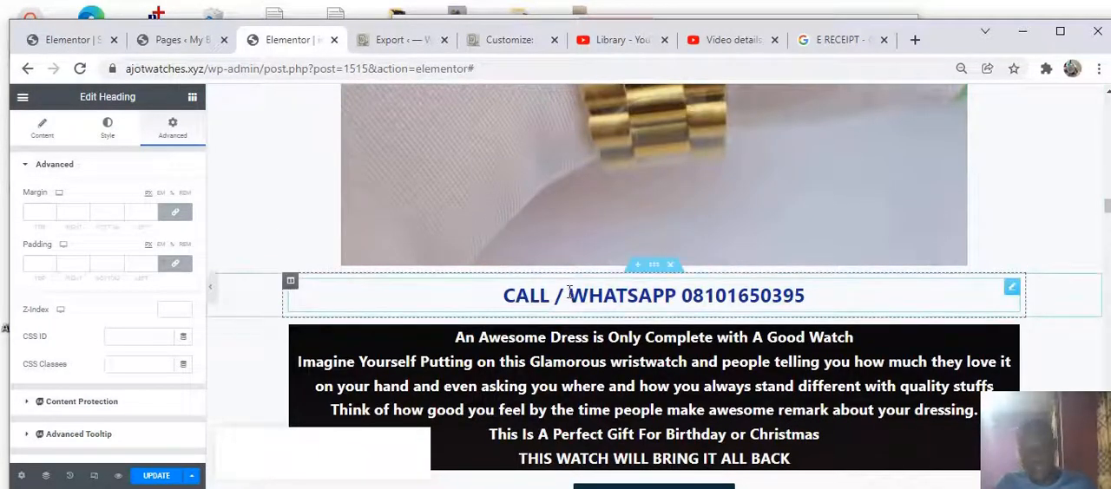
scroll(567, 223, down, 2)
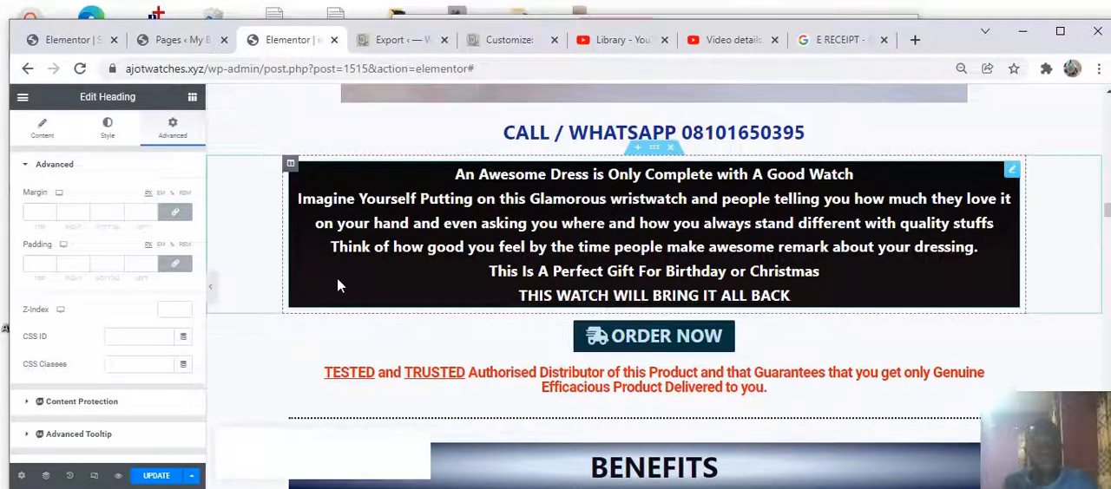
click(692, 346)
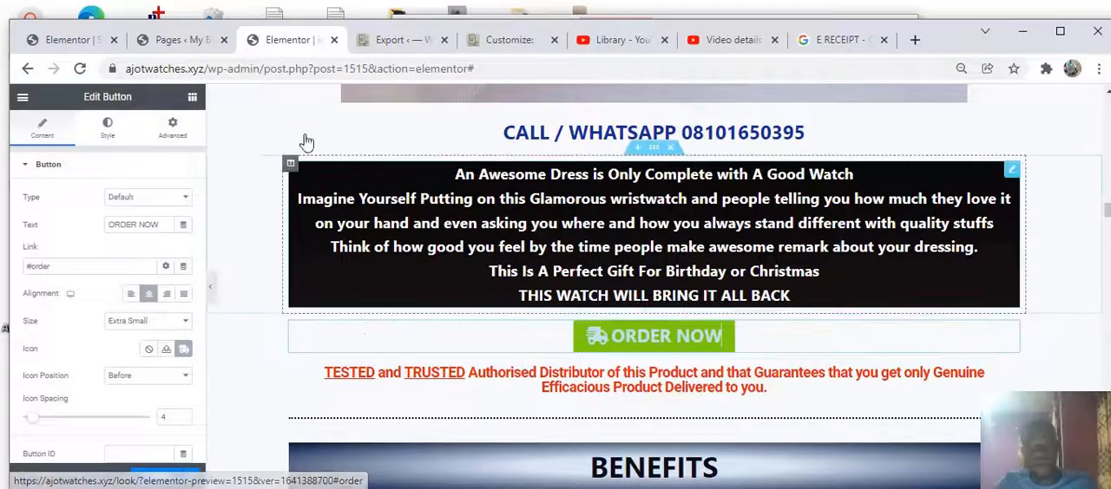
click(192, 99)
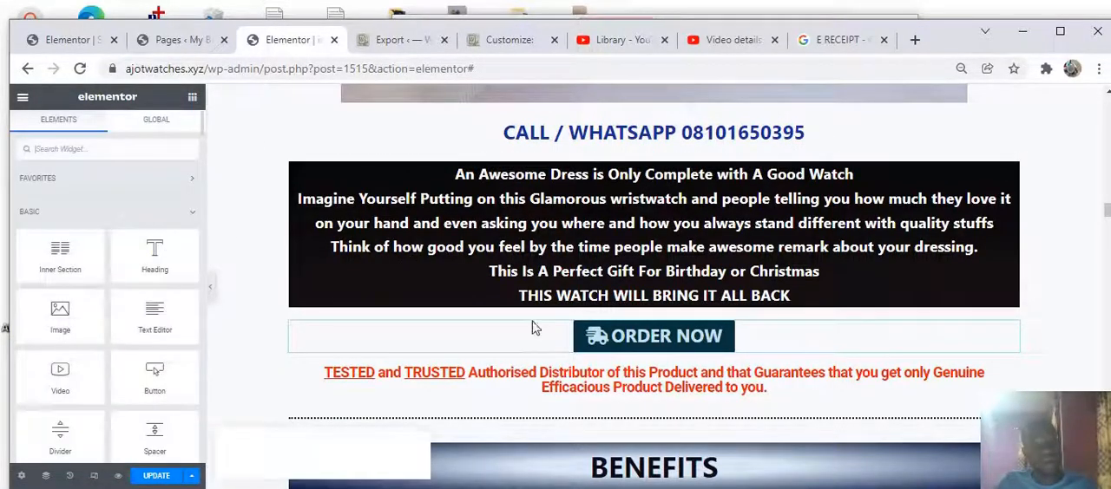
click(623, 353)
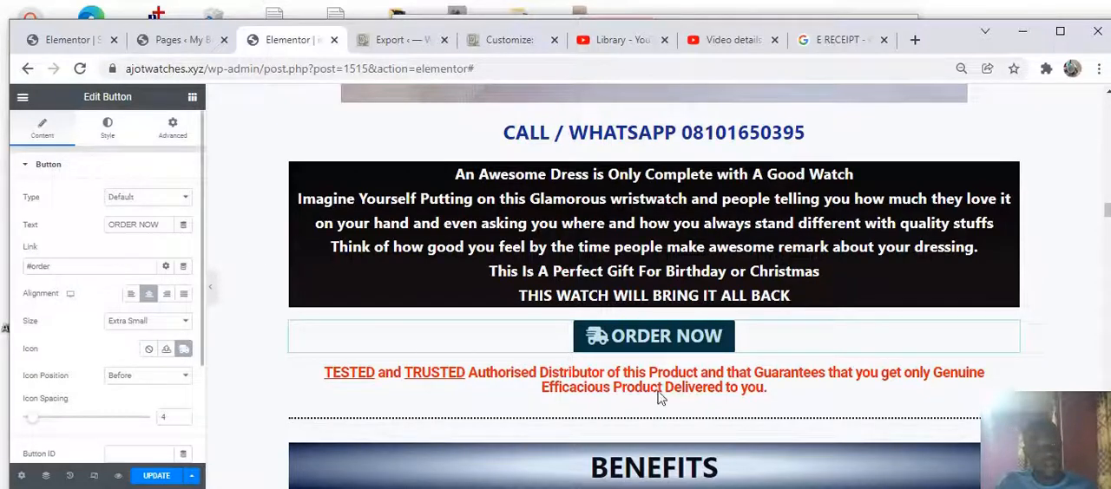
click(192, 97)
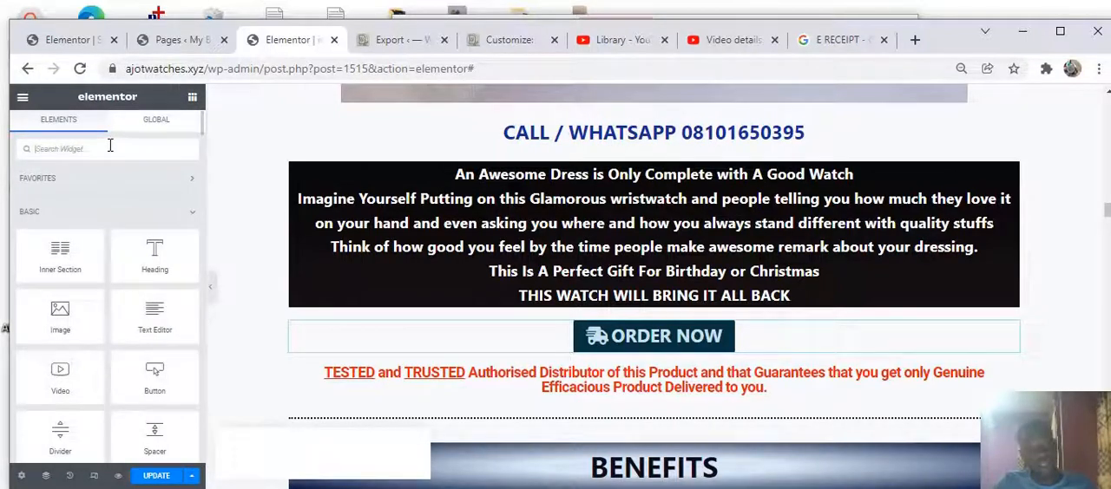
Search the widgets for button and place a Button widget directly below the ORDER NOW button
text(butt)
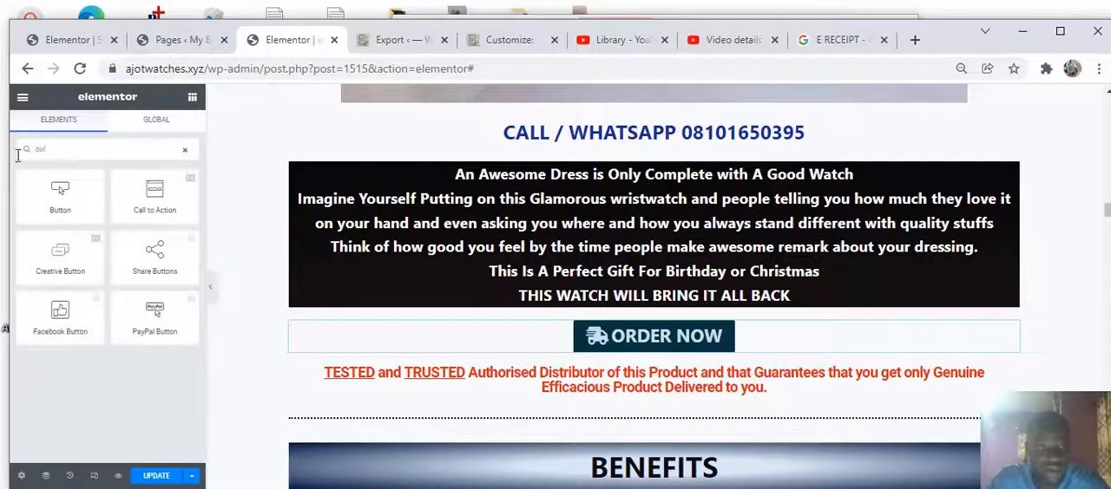
click(66, 185)
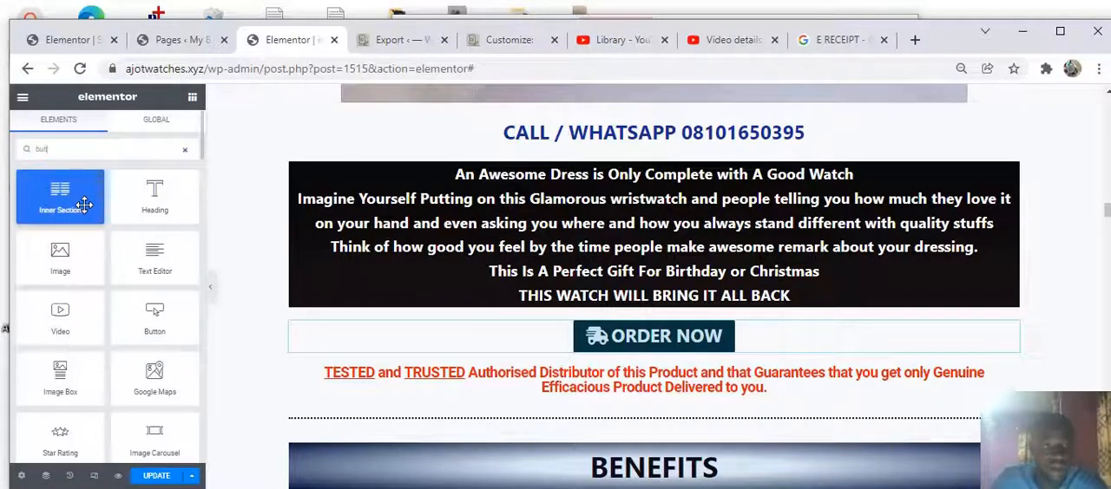
key(BackSpace)
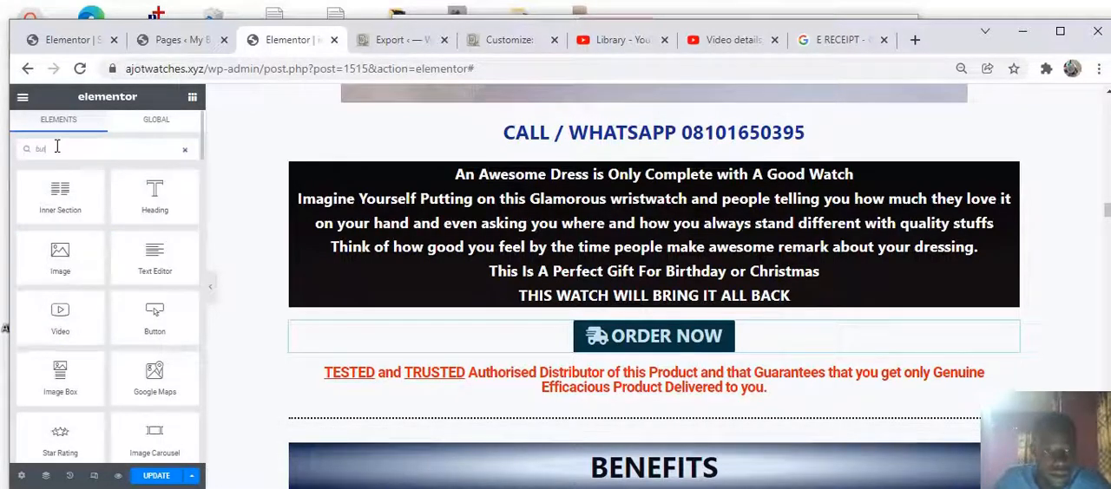
text(ton)
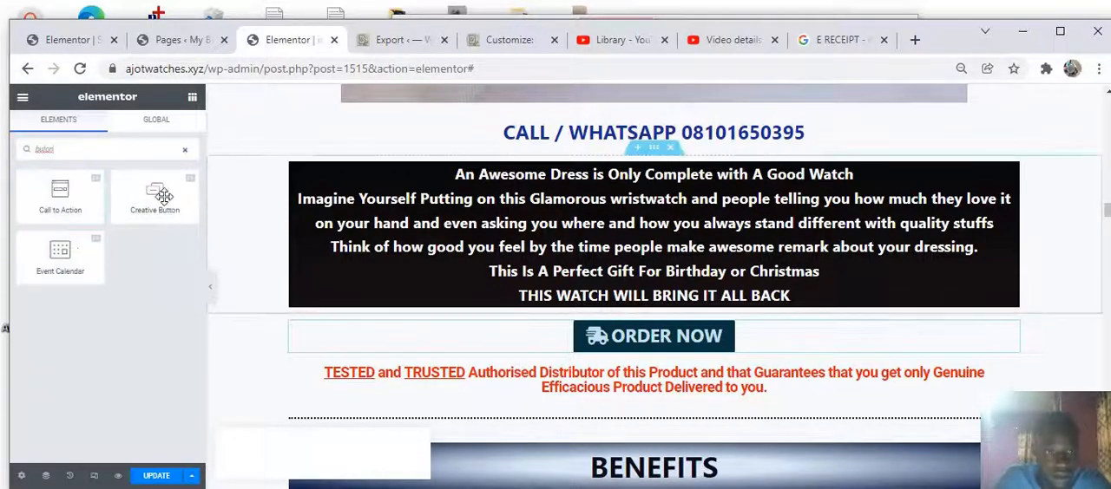
key(BackSpace)
key(BackSpace)
key(BackSpace)
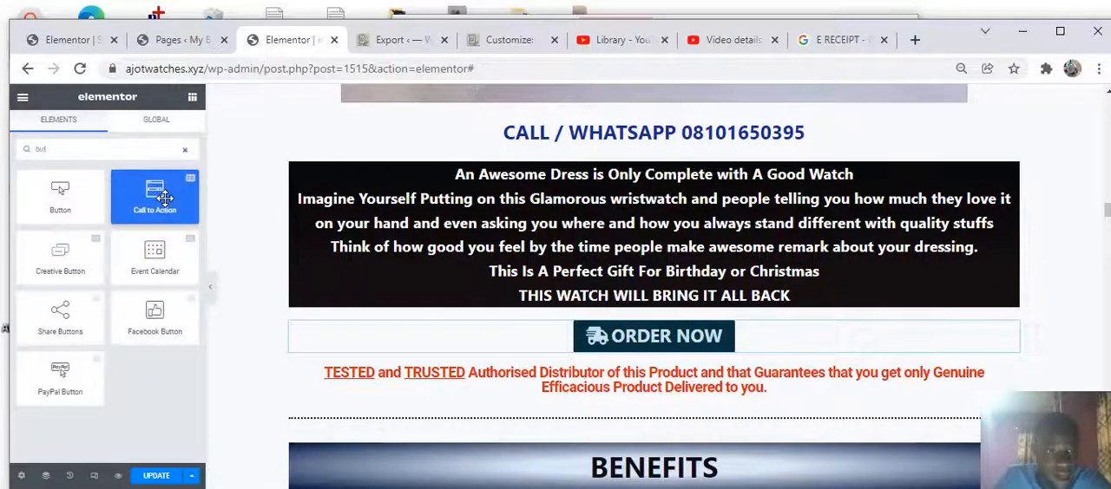
text(ton)
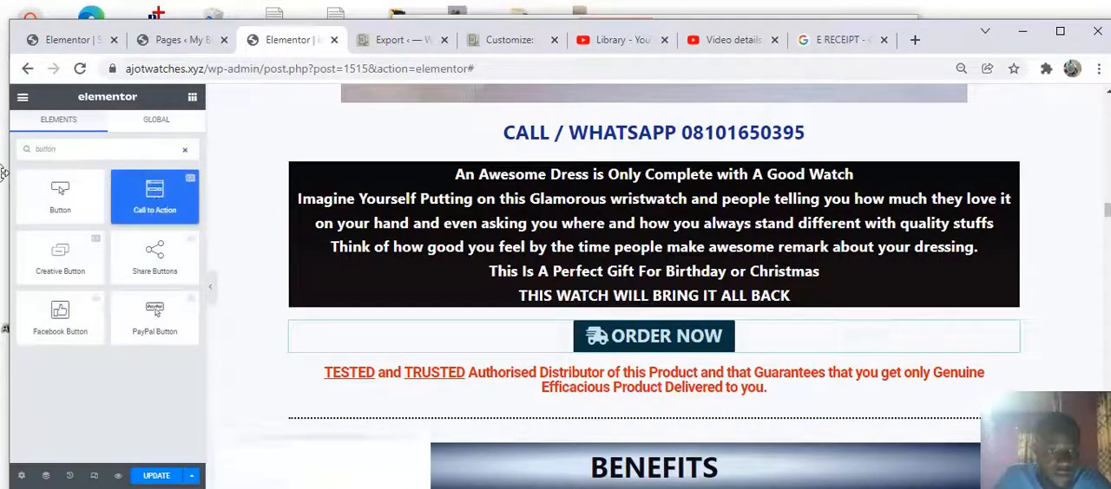
drag(63, 198, 645, 377)
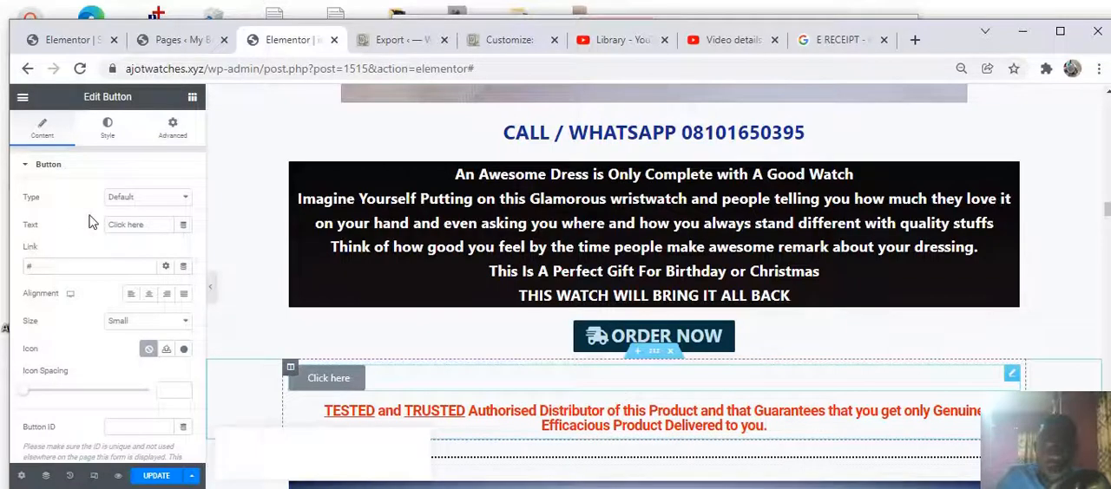
Set the new button's text to ORDER NOW
drag(154, 227, 102, 226)
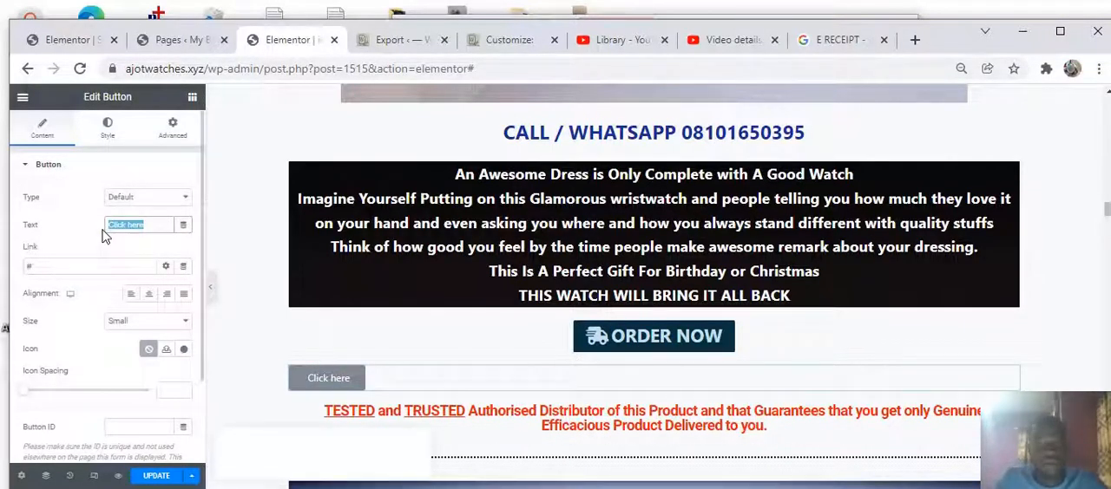
text(ORDER NO)
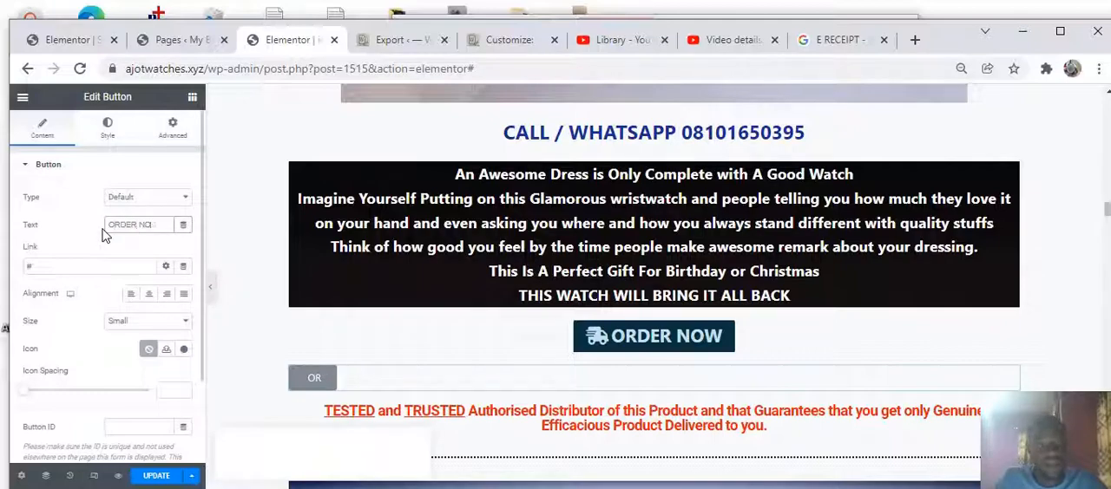
text(W)
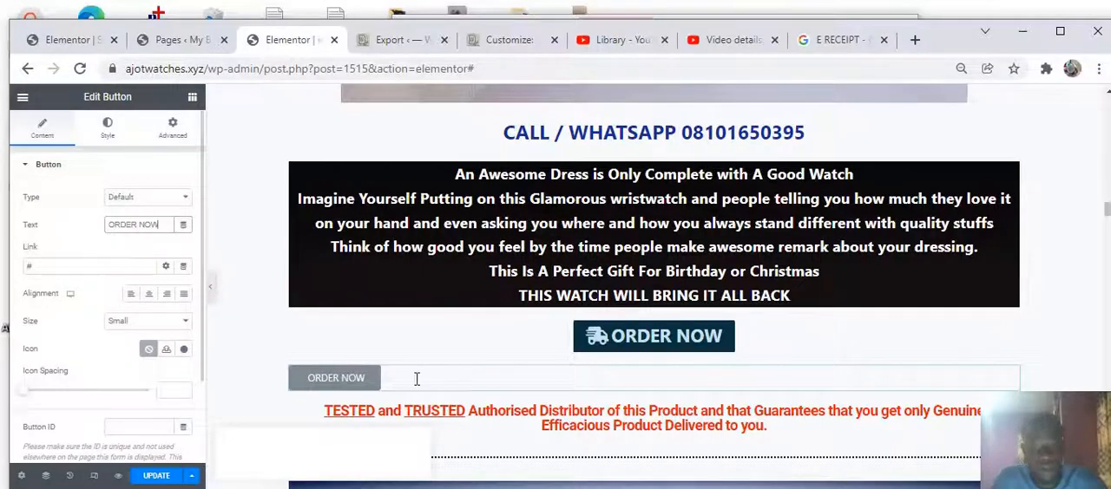
Set the new button's size to Large and center its alignment
click(139, 326)
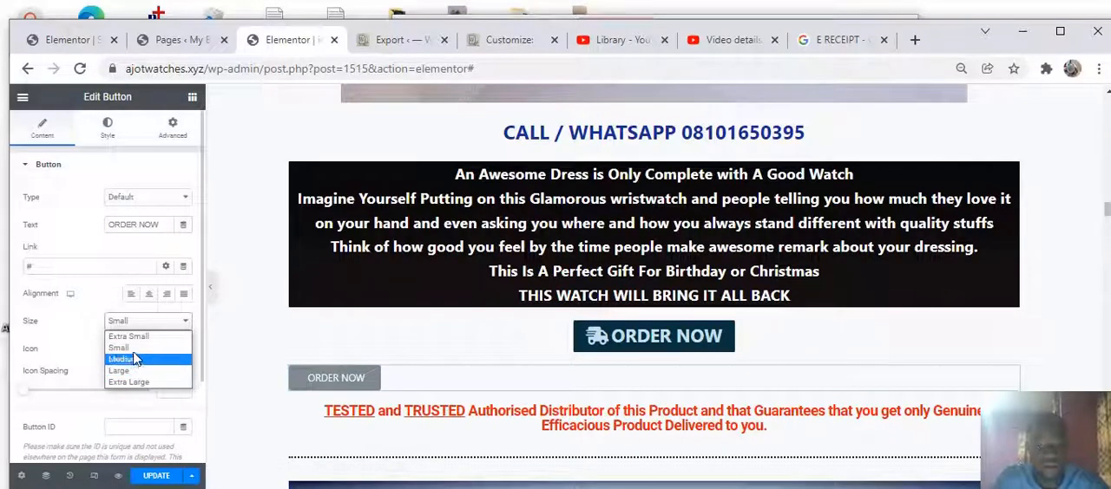
click(129, 372)
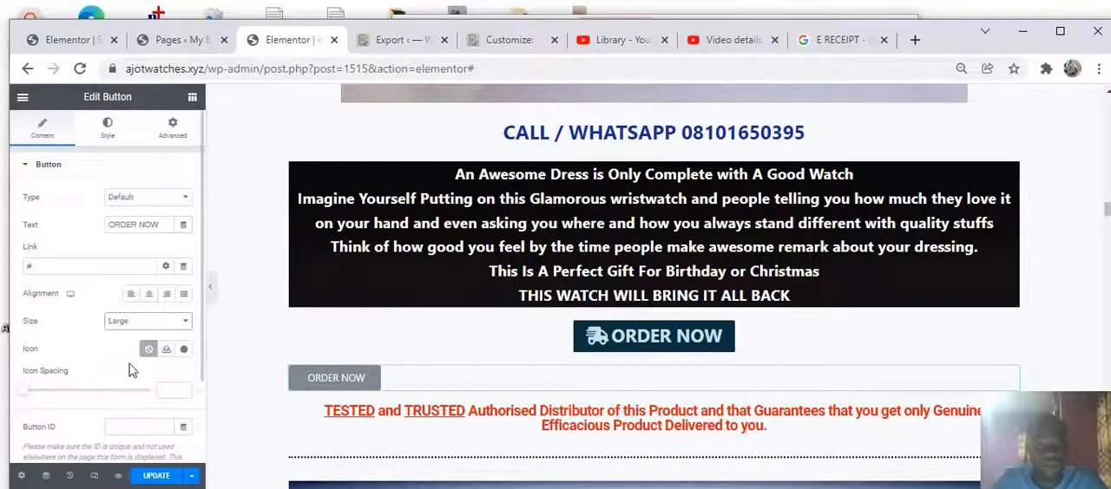
click(150, 298)
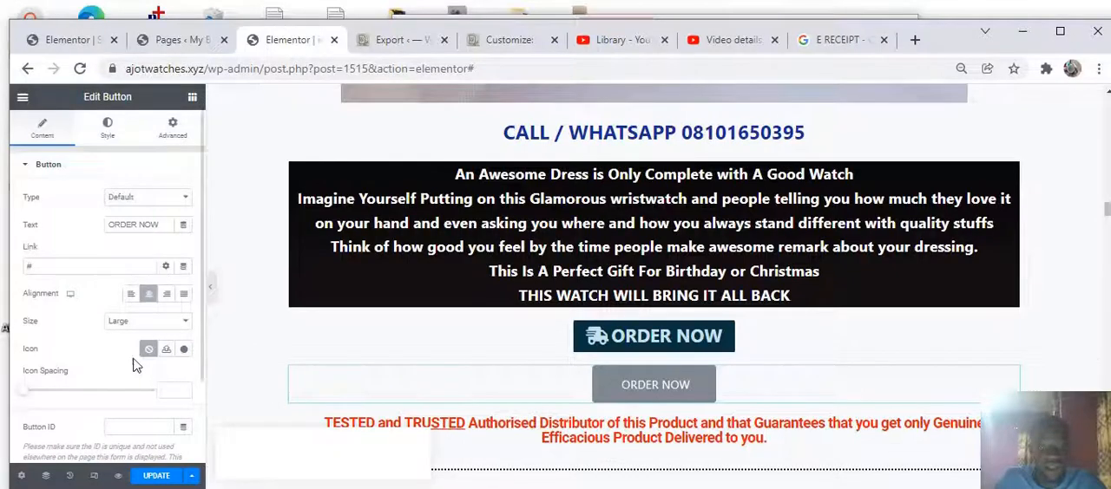
Insert the compass icon from the icon library into the new button
click(184, 351)
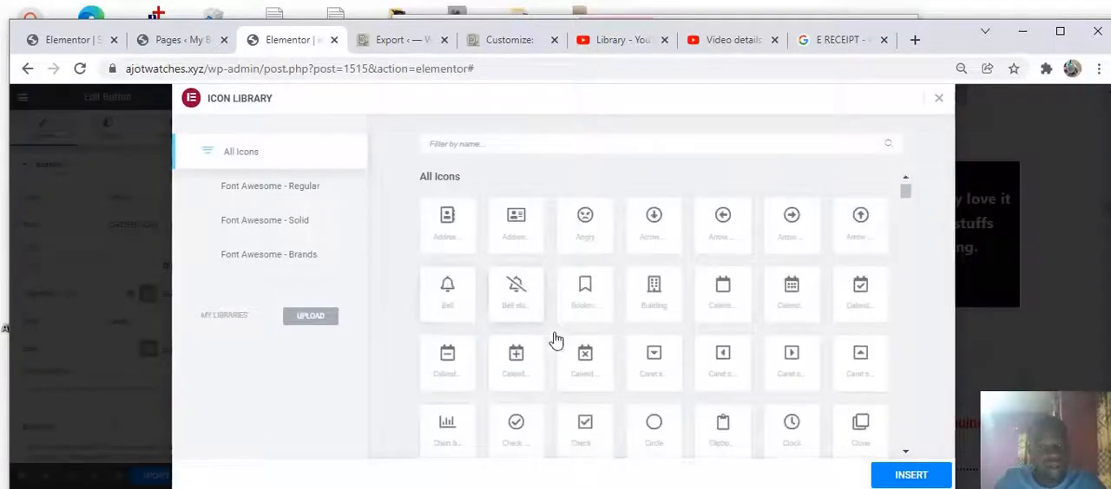
scroll(590, 352, down, 3)
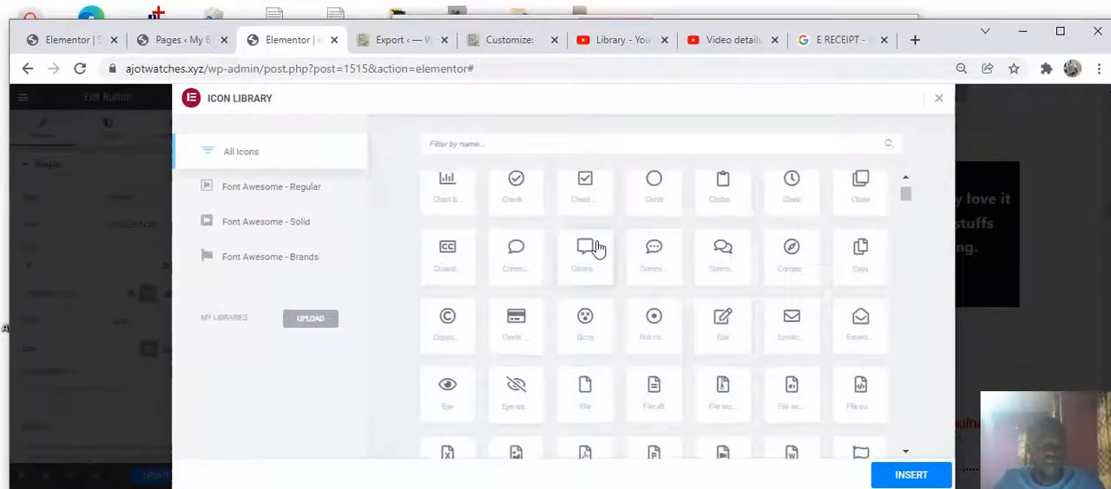
click(792, 257)
click(896, 477)
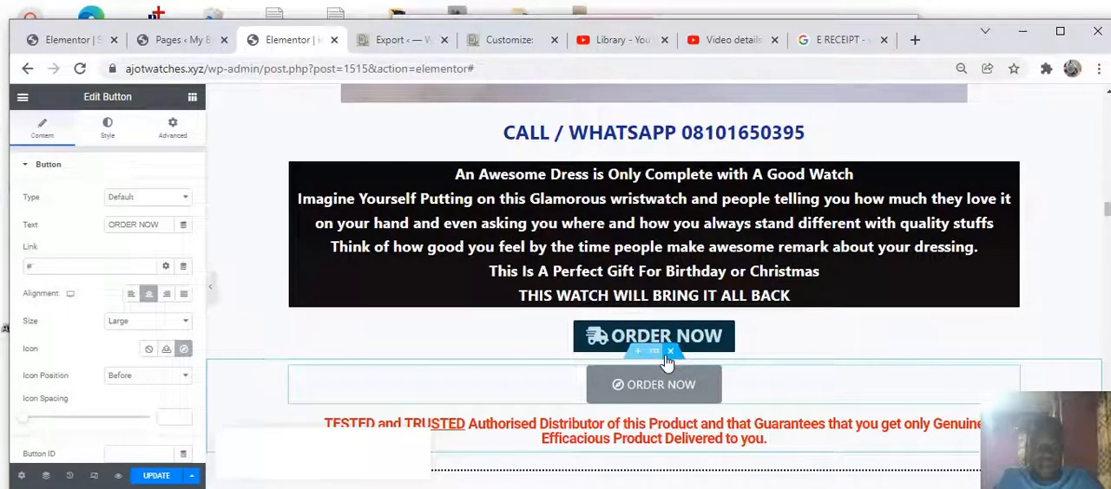
Delete the newly added button widget
click(670, 352)
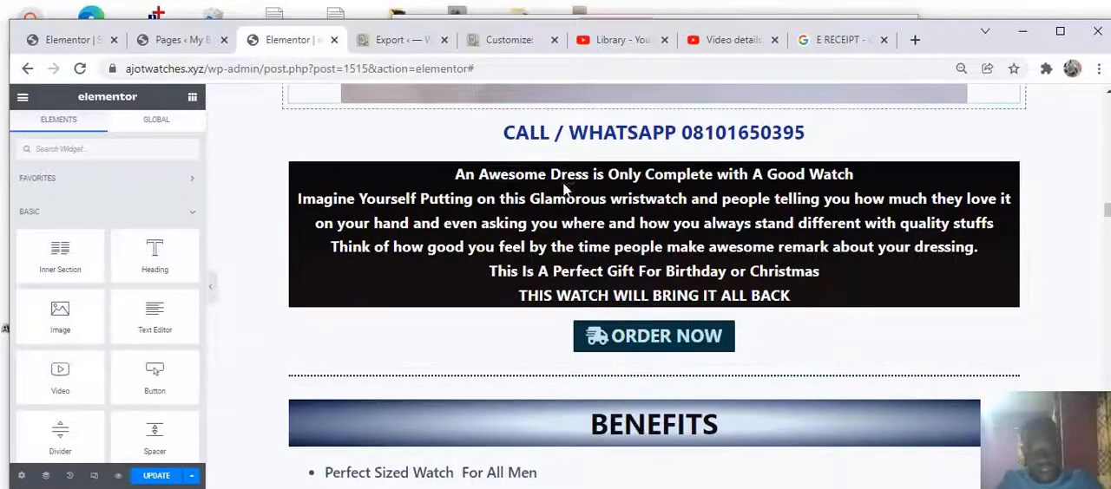
Scroll through the page from the top heading down to the Benefits section
scroll(570, 234, up, 5)
scroll(560, 239, down, 5)
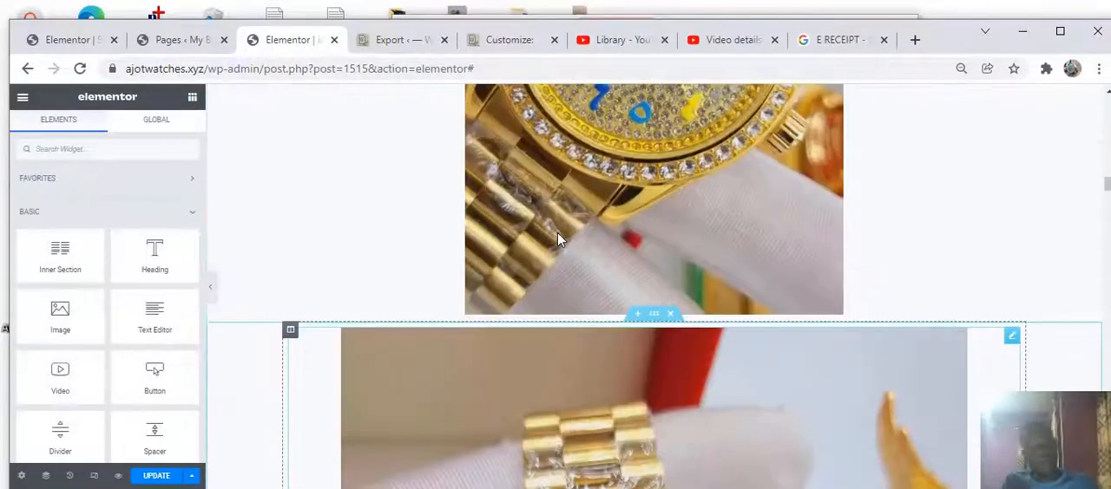
scroll(557, 231, up, 3)
scroll(556, 252, down, 3)
scroll(553, 251, up, 13)
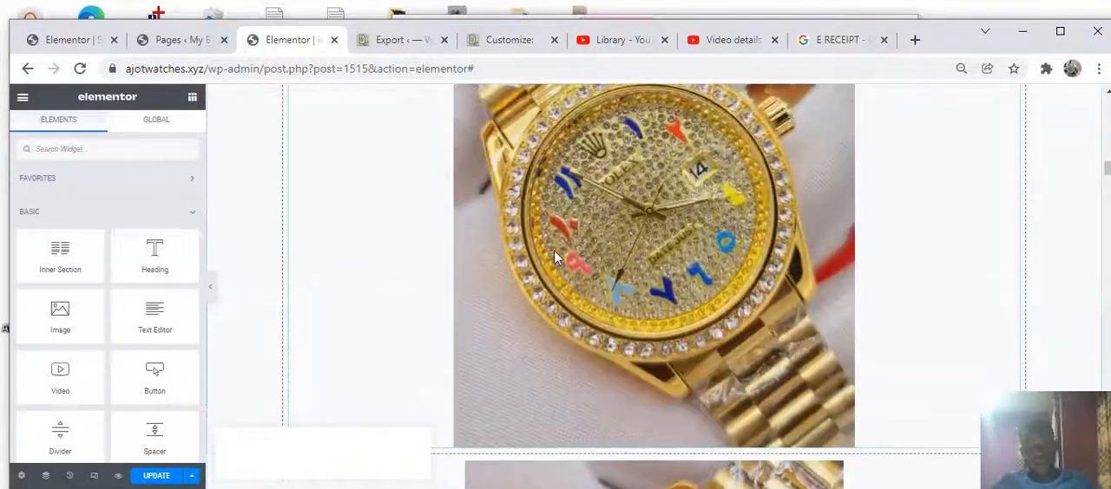
scroll(553, 256, up, 10)
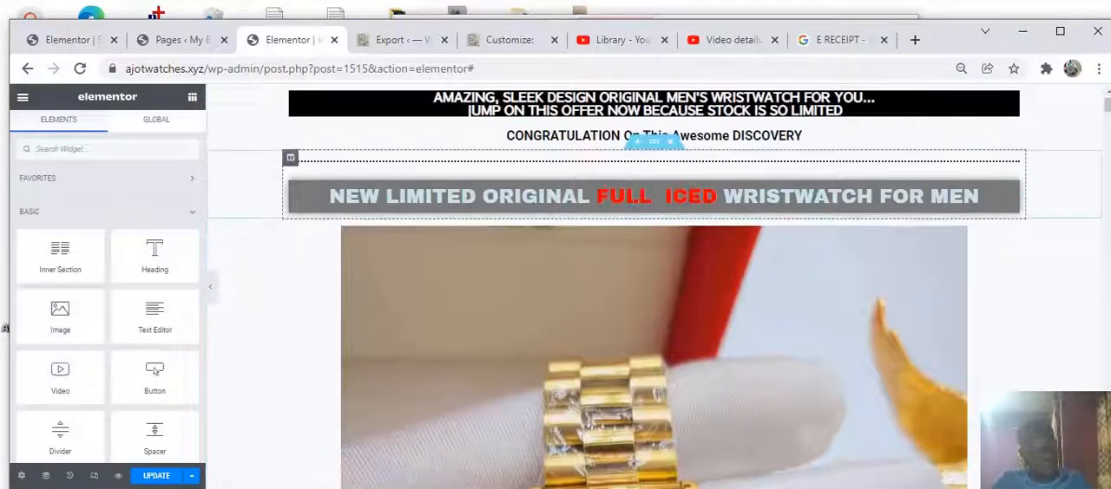
scroll(631, 223, down, 15)
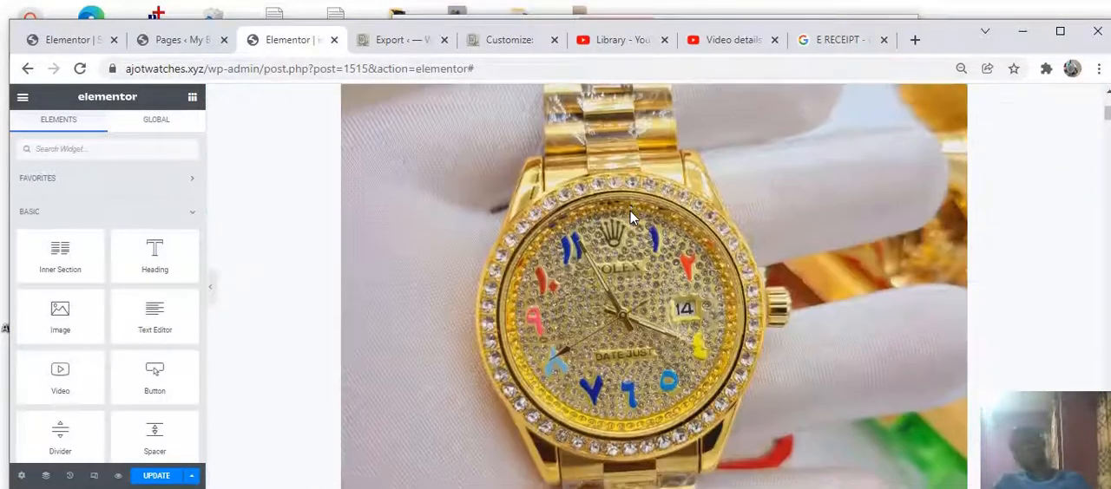
scroll(619, 235, down, 10)
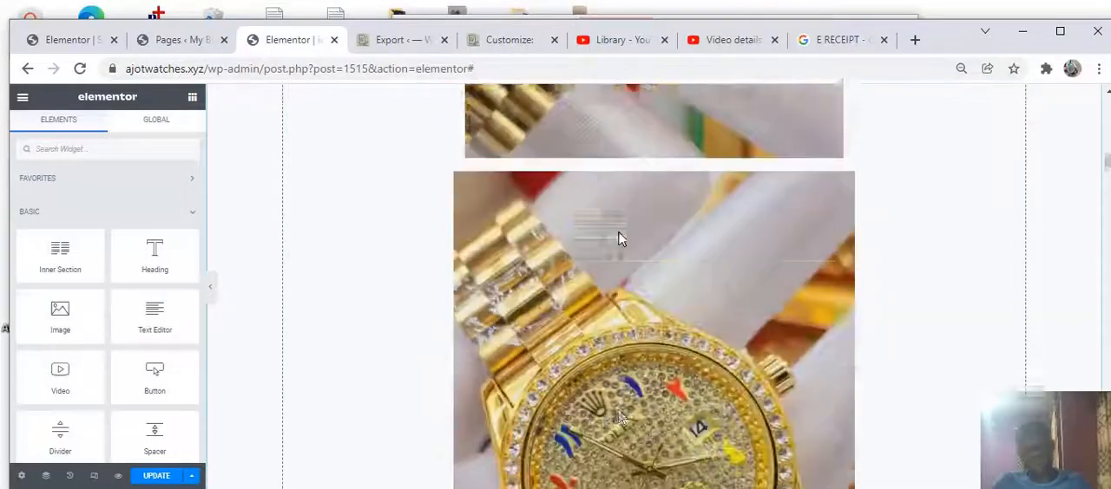
scroll(616, 242, down, 12)
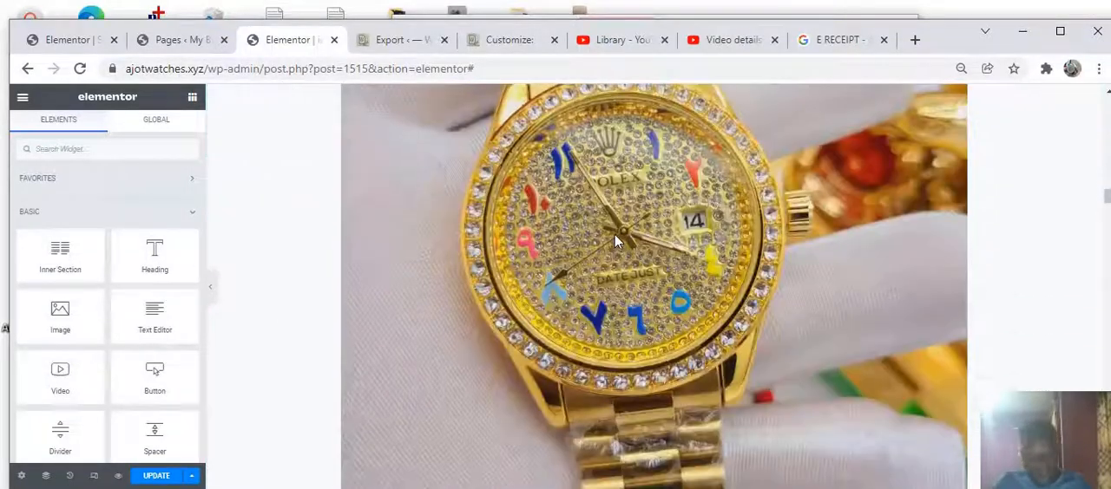
scroll(623, 246, down, 2)
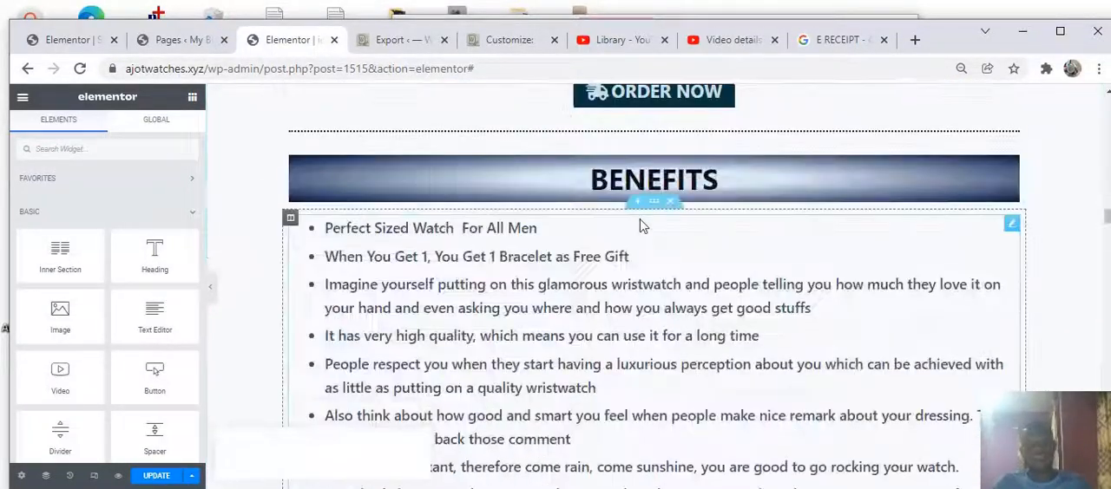
scroll(634, 295, up, 3)
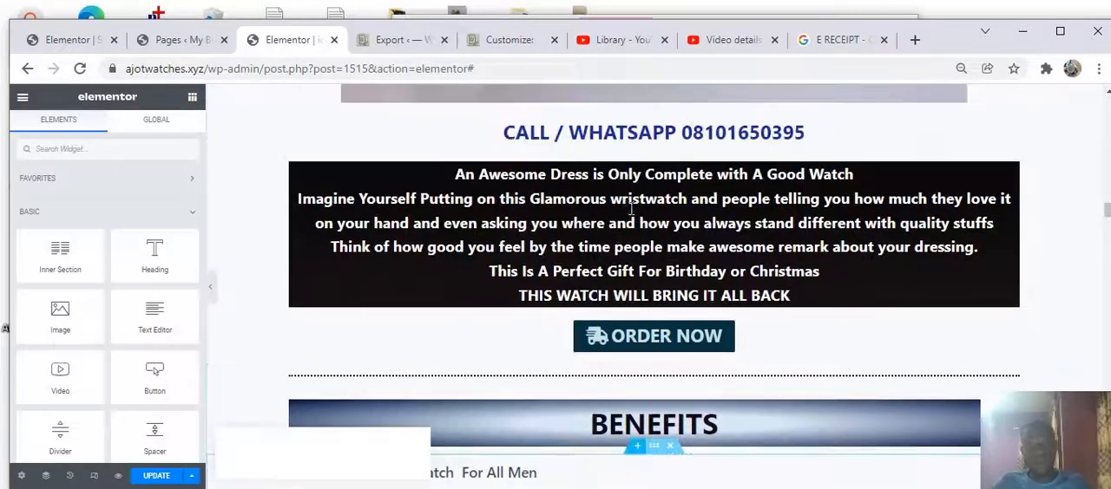
Open the original ORDER NOW button's settings and save the page with Update
click(639, 341)
double_click(639, 341)
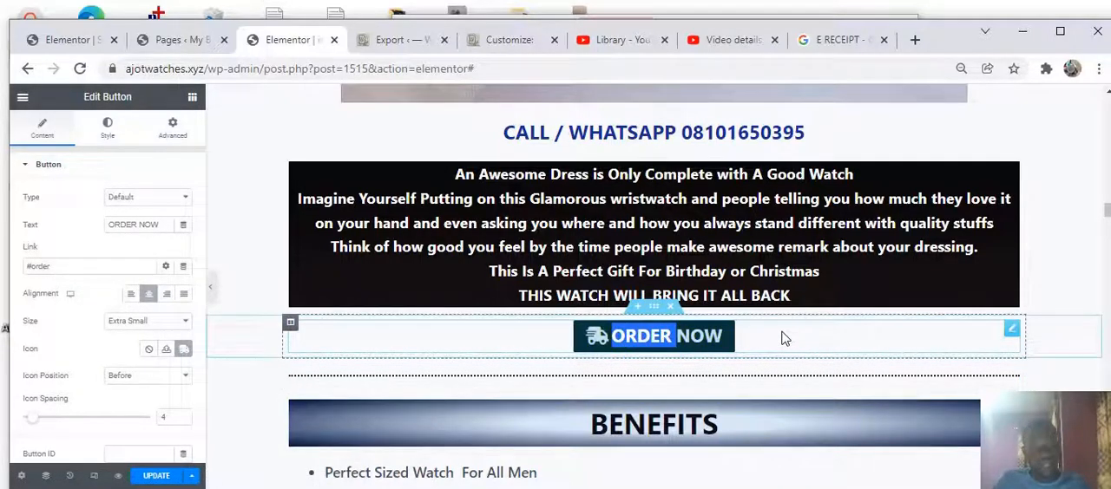
click(716, 346)
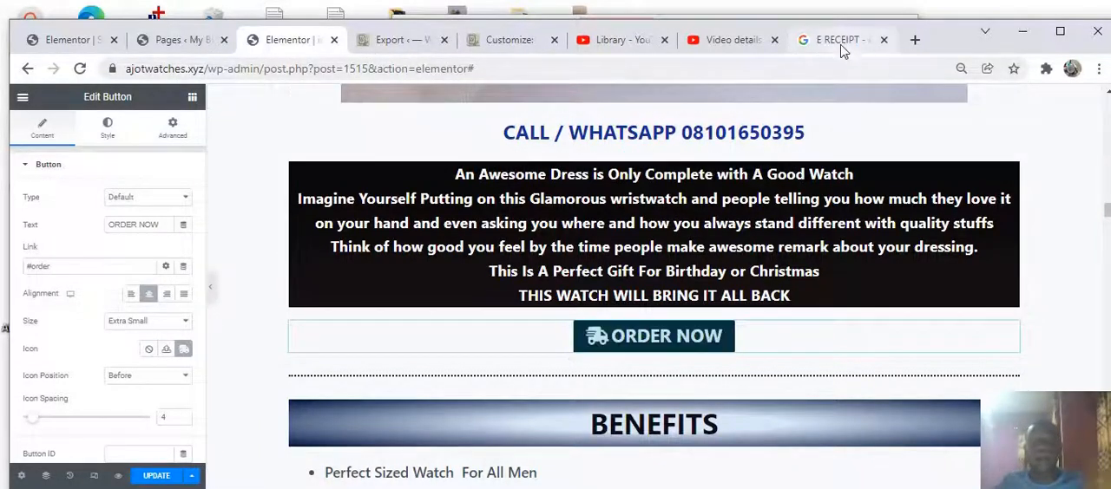
click(158, 477)
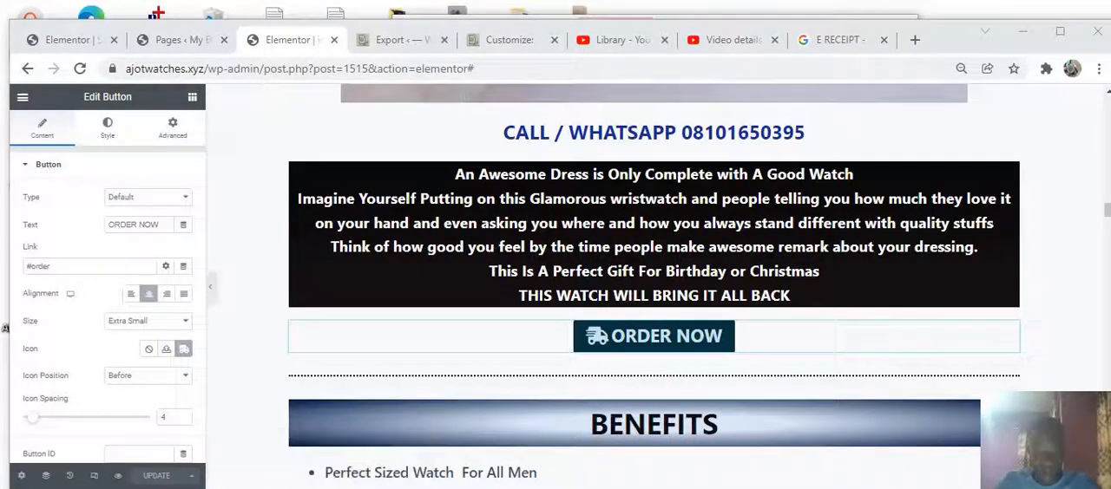
Open the live site ajotwatches.xyz in a new browser tab
key(ctrl+t)
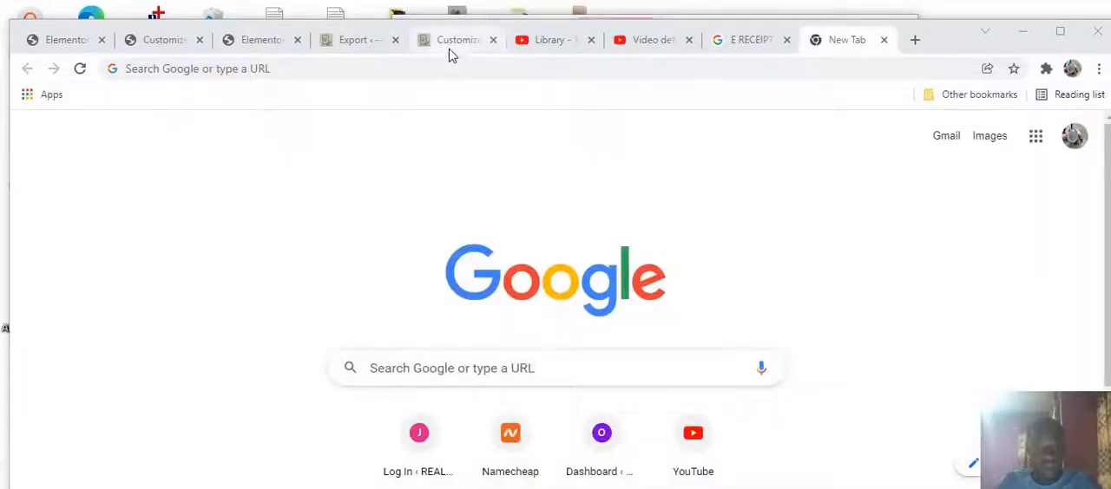
click(455, 68)
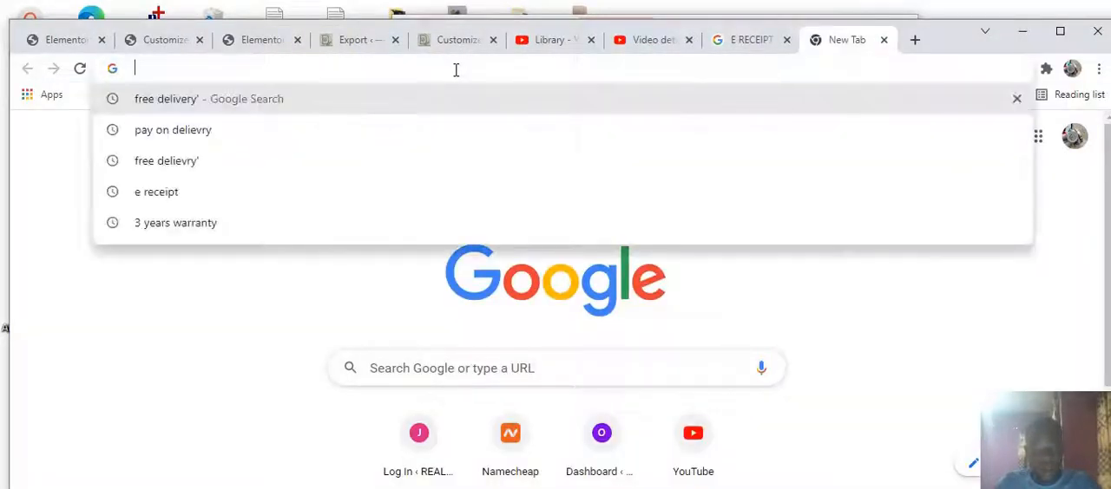
text(AJ)
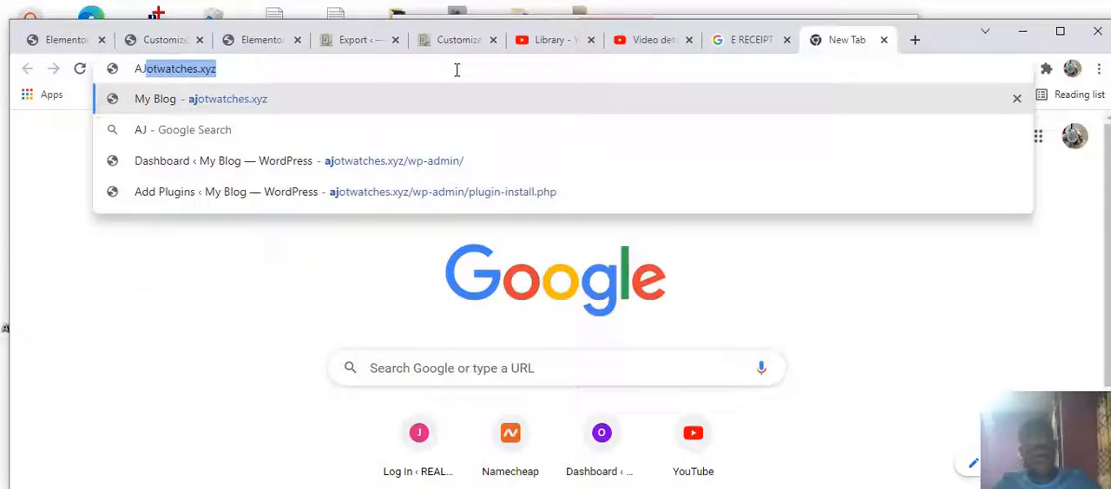
key(Return)
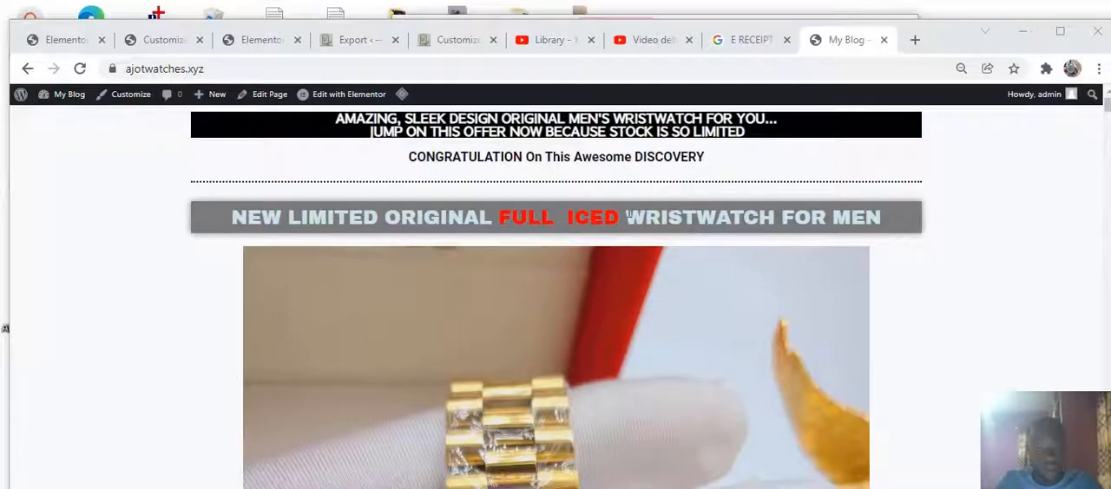
Scroll through the live page and test where the ORDER NOW buttons jump to
scroll(628, 217, down, 5)
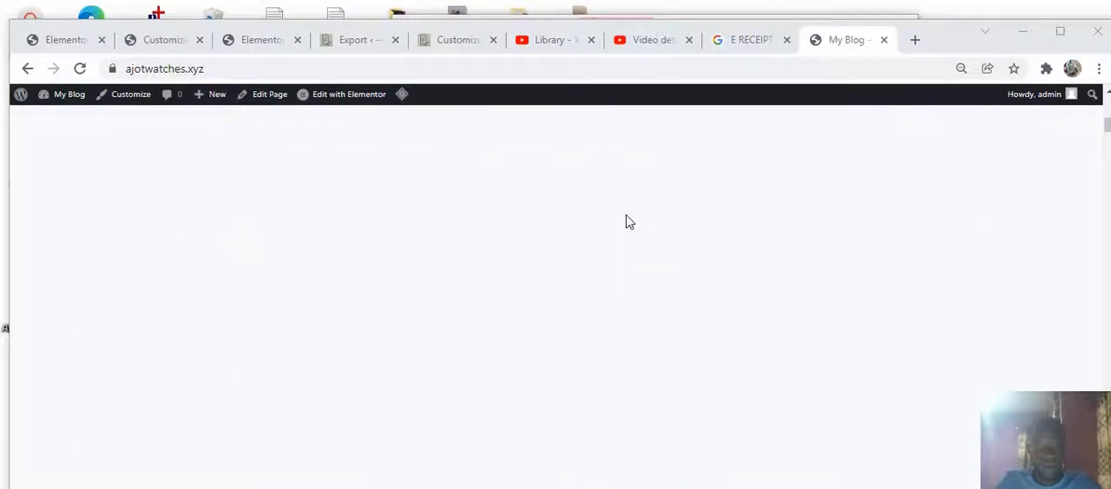
scroll(578, 198, down, 7)
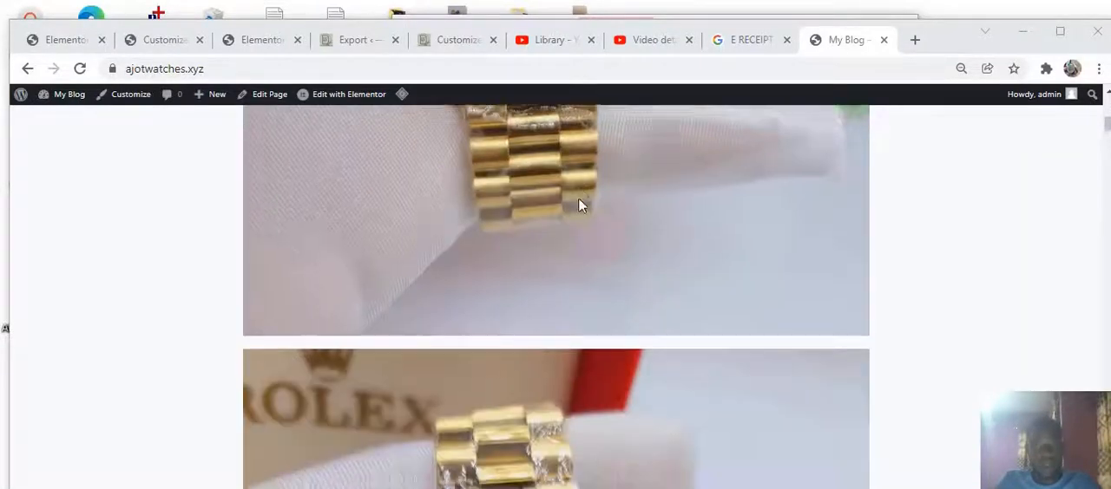
scroll(578, 202, down, 10)
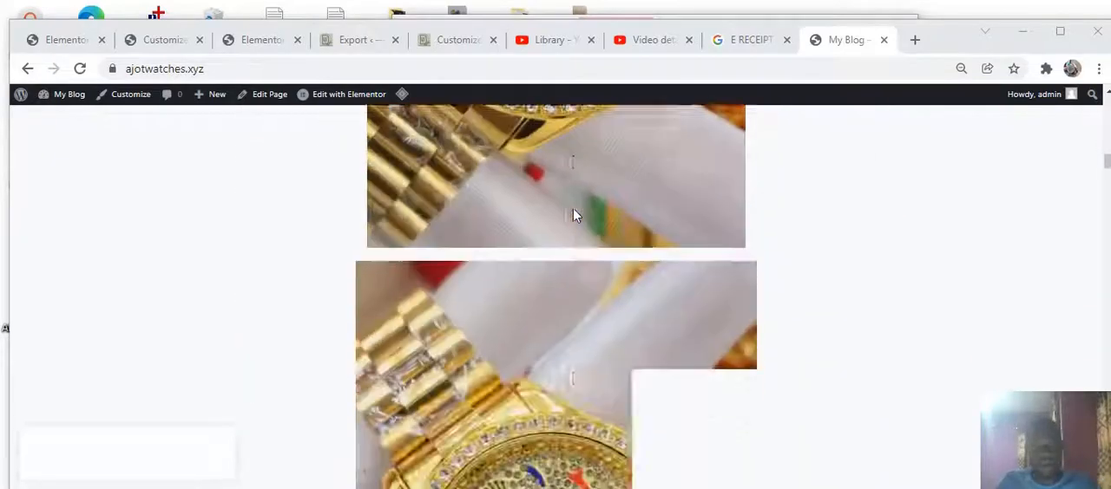
scroll(574, 215, down, 6)
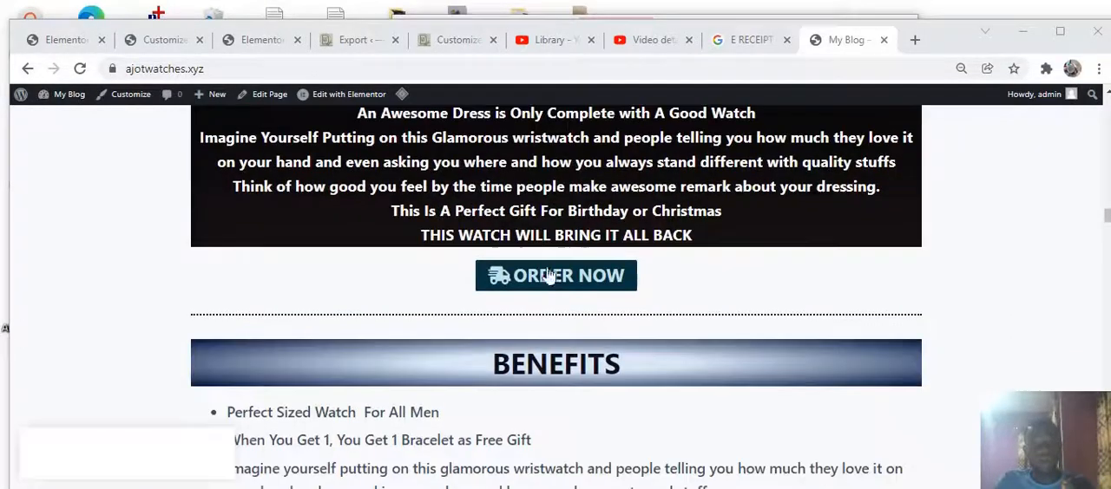
click(549, 276)
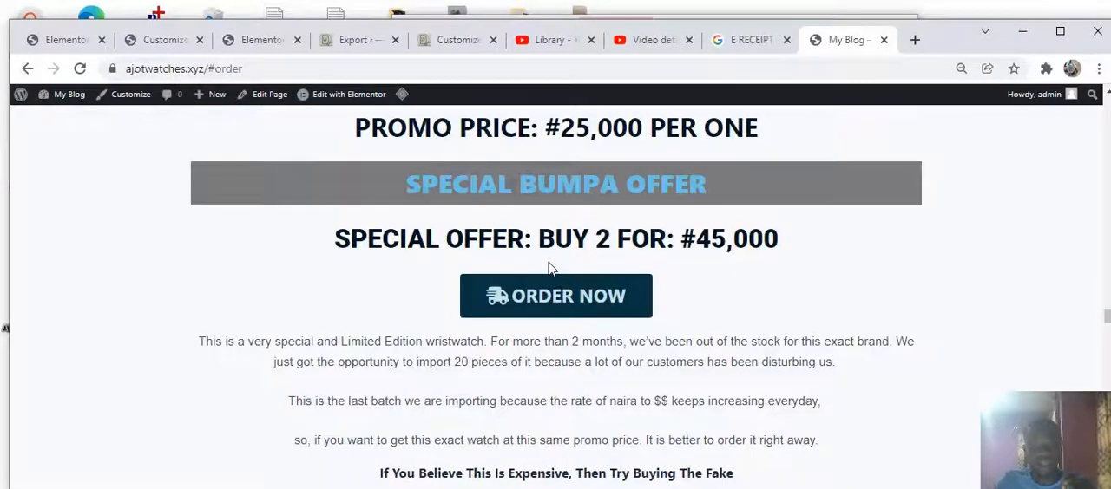
scroll(548, 269, up, 1)
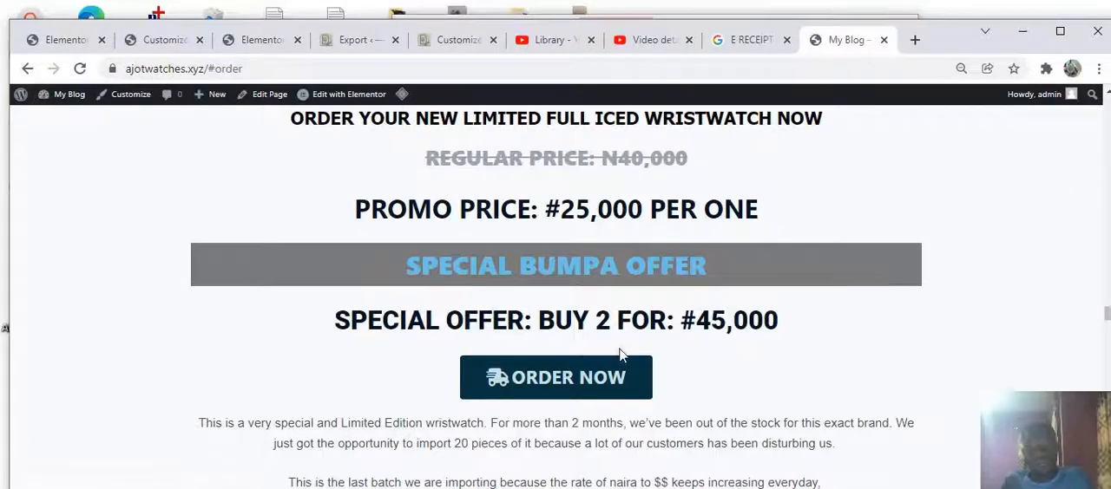
click(605, 378)
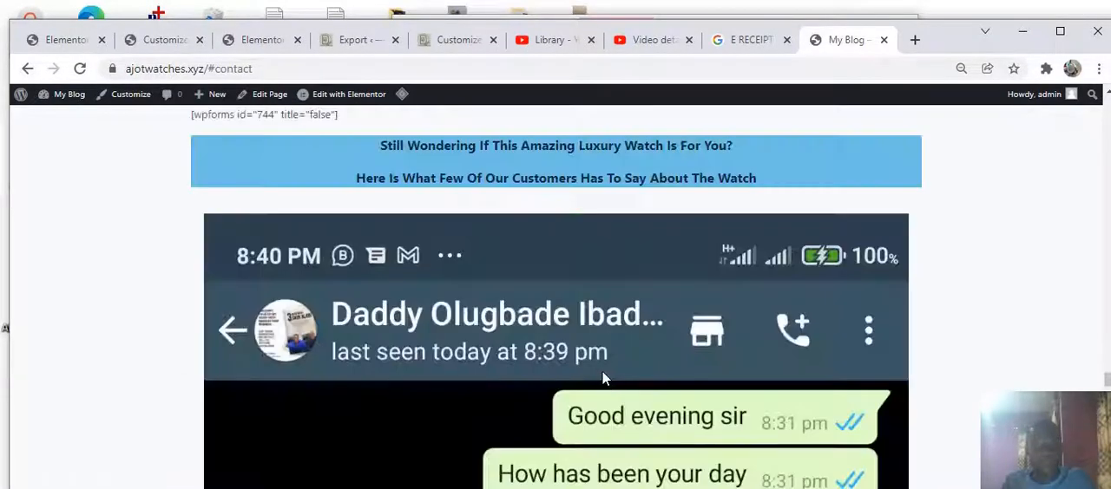
scroll(348, 239, up, 1)
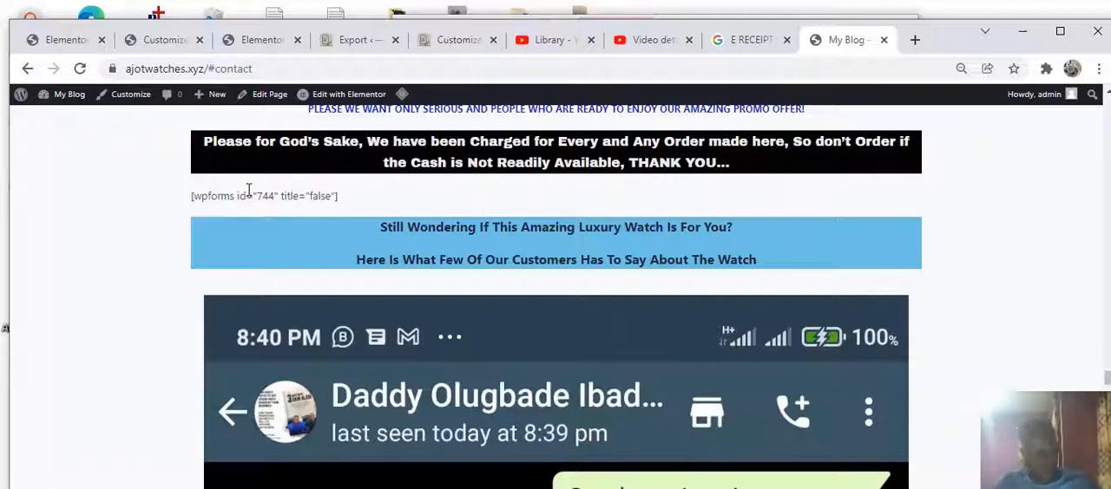
Return to the Elementor editor and inspect the existing menu anchor above the PROMO PRICE heading
click(258, 41)
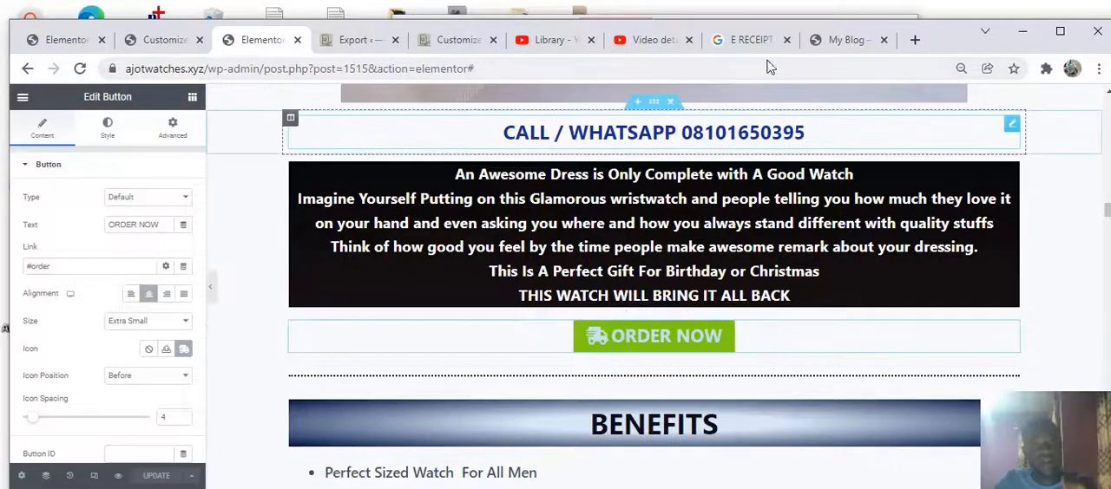
scroll(635, 335, down, 15)
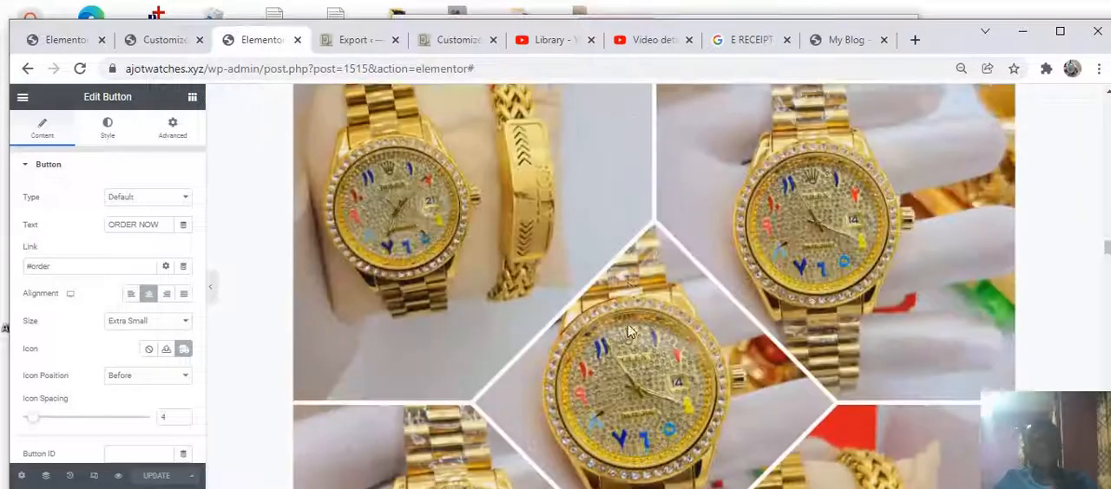
scroll(627, 328, down, 15)
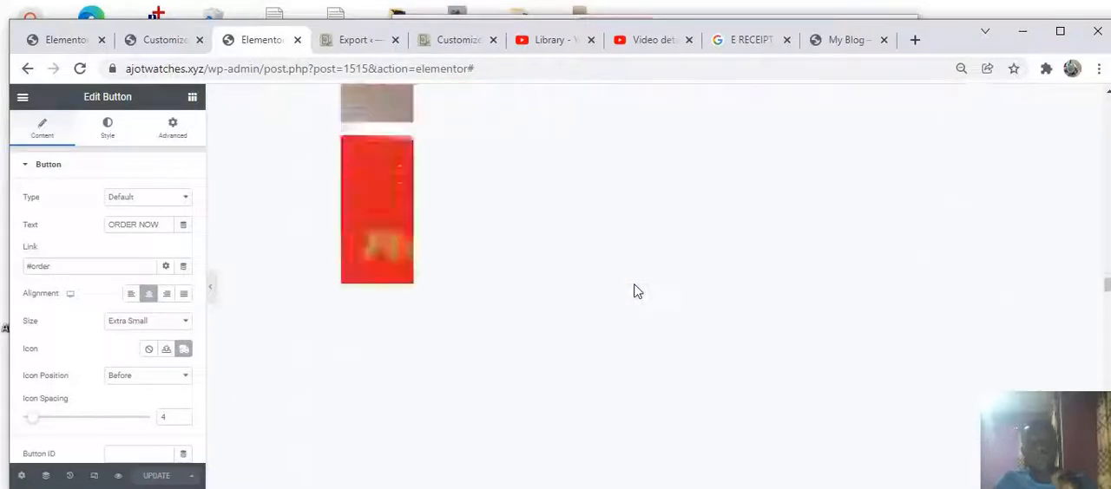
scroll(635, 291, down, 10)
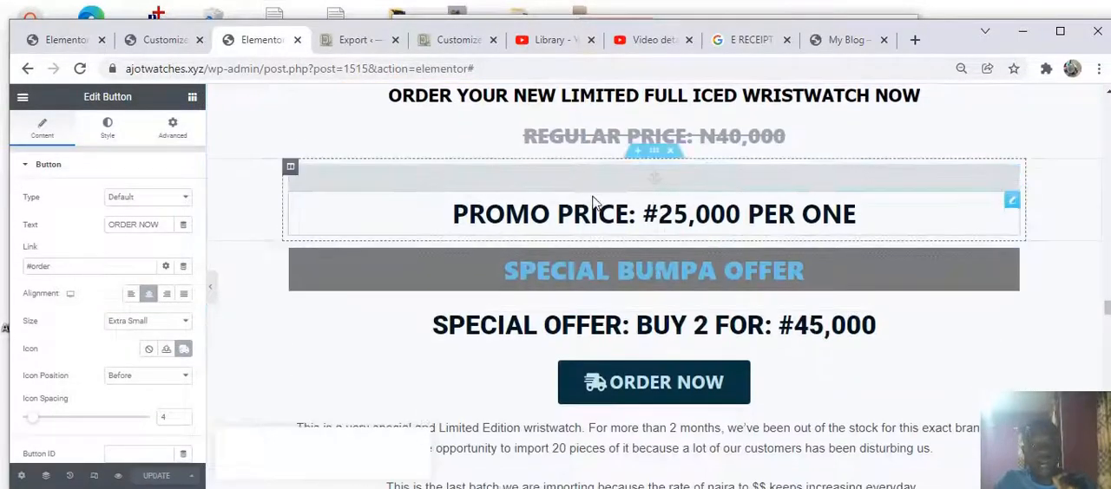
click(590, 186)
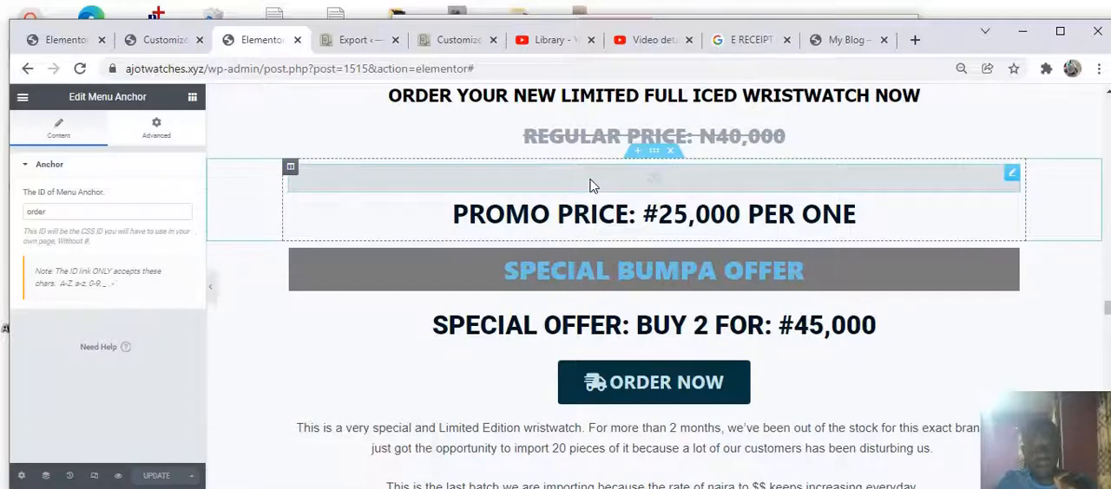
Add a Menu Anchor widget above the SPECIAL OFFER: BUY 2 heading and set its ID to new
click(191, 97)
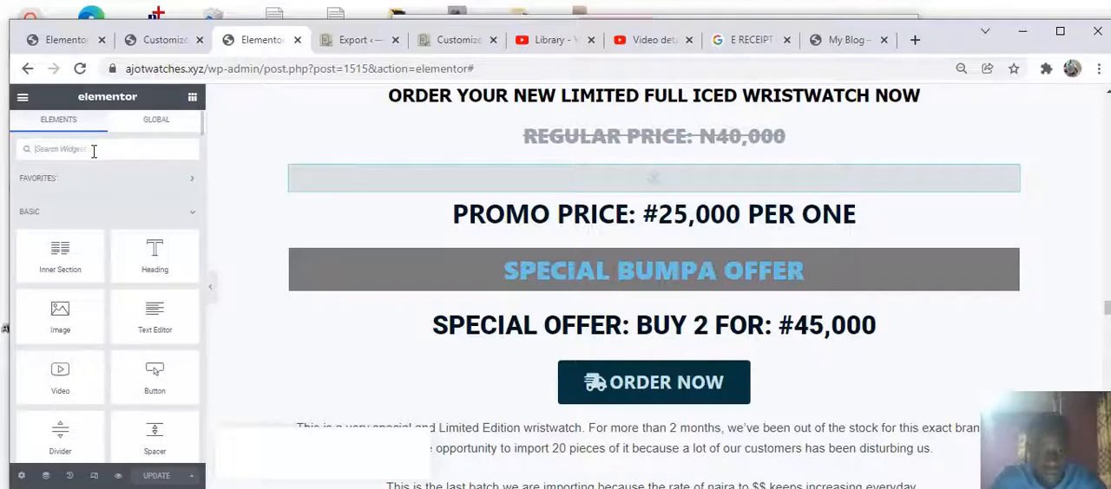
text(anchor)
drag(57, 197, 639, 158)
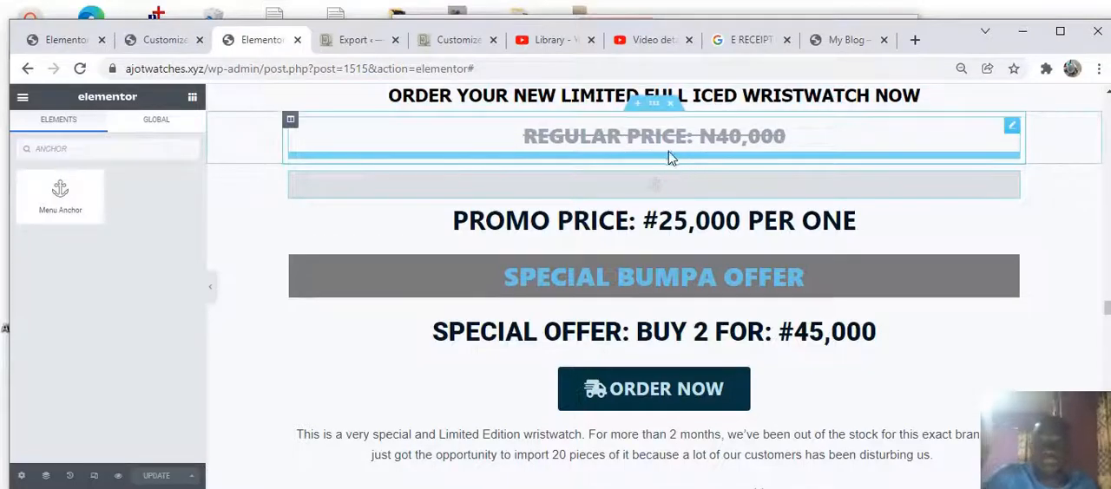
click(723, 160)
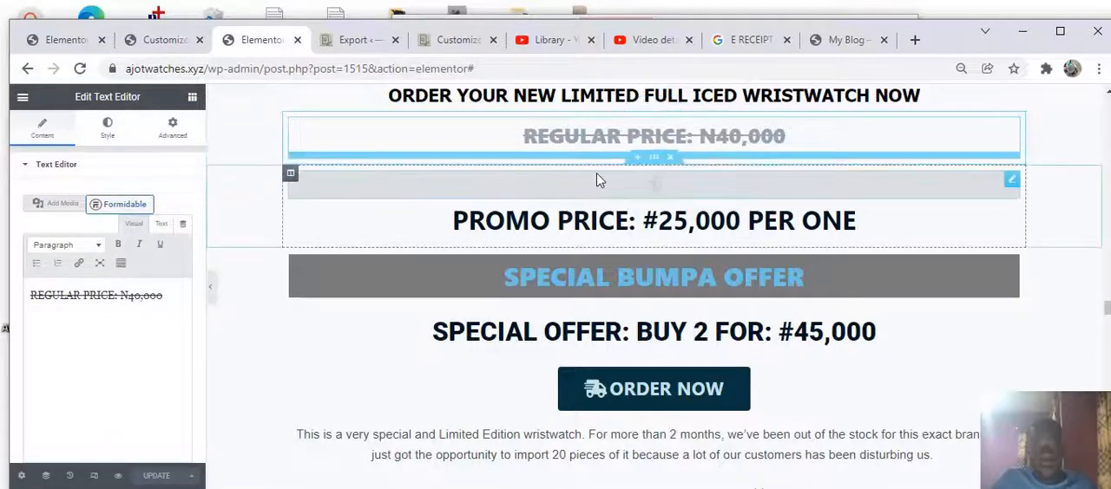
click(390, 186)
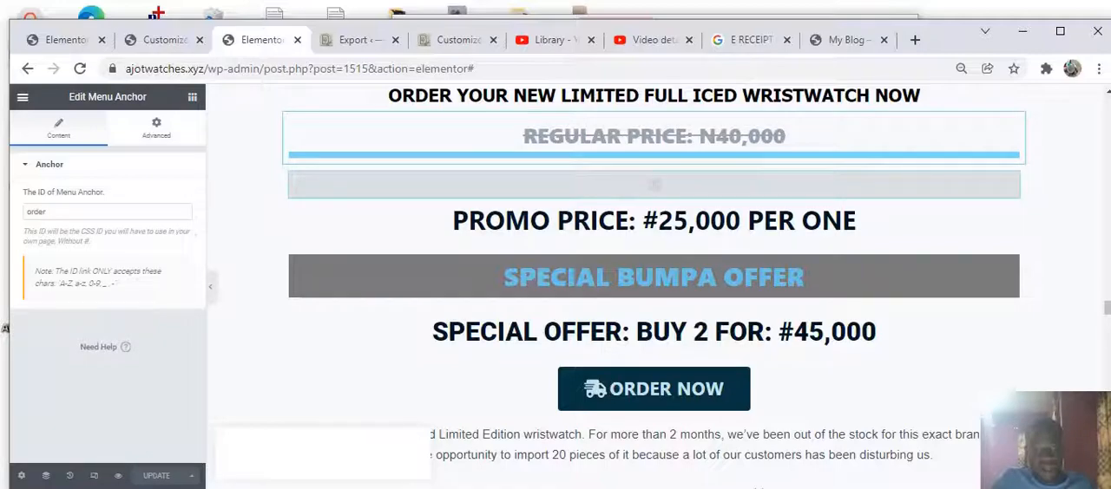
drag(60, 436, 623, 319)
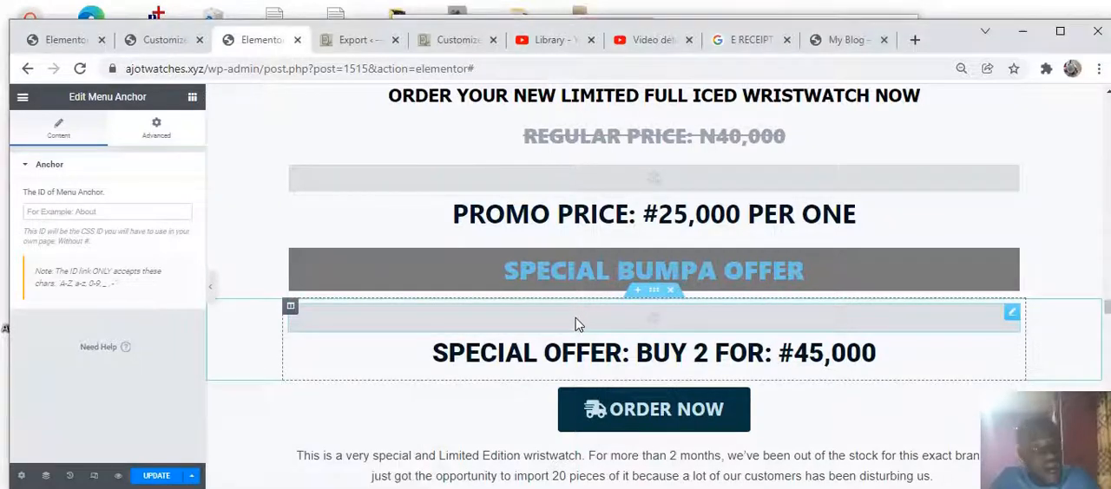
click(102, 209)
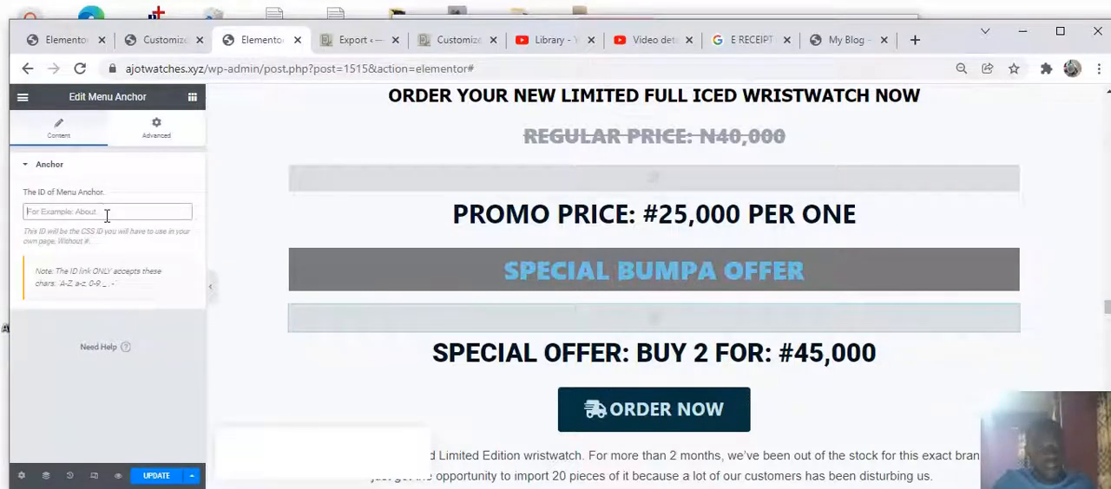
text(new)
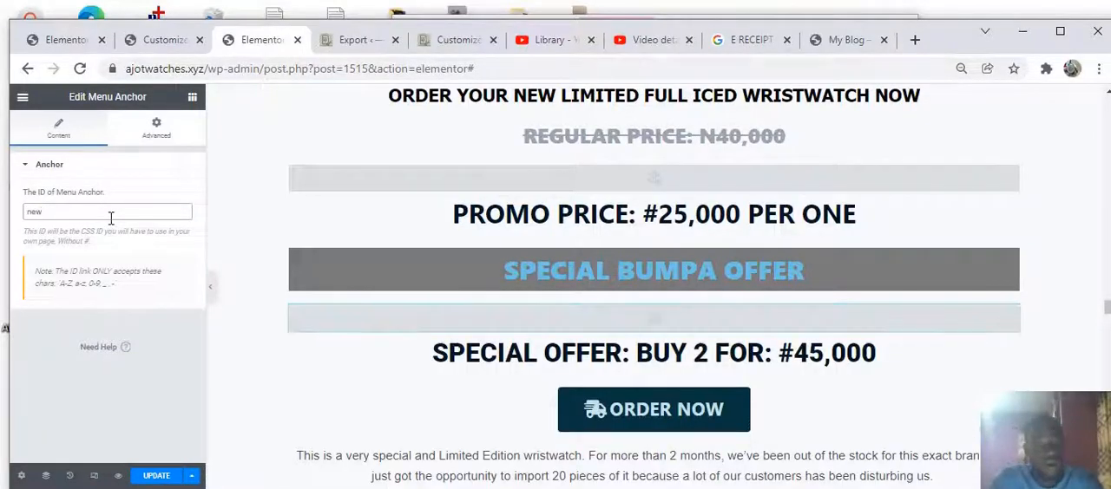
Scroll back to the first ORDER NOW button and open the BENEFITS widget's advanced settings
click(1106, 184)
scroll(1105, 183, up, 20)
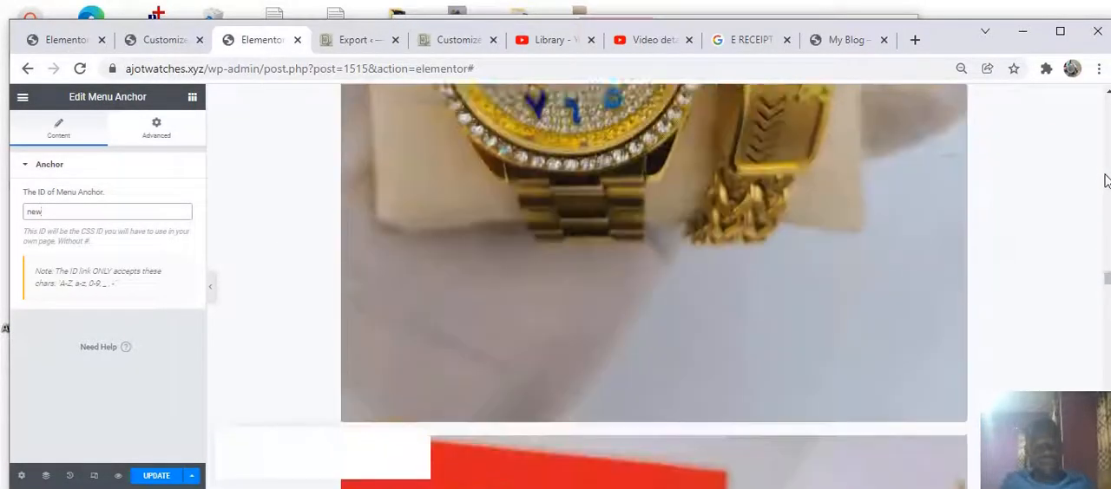
scroll(1103, 177, up, 15)
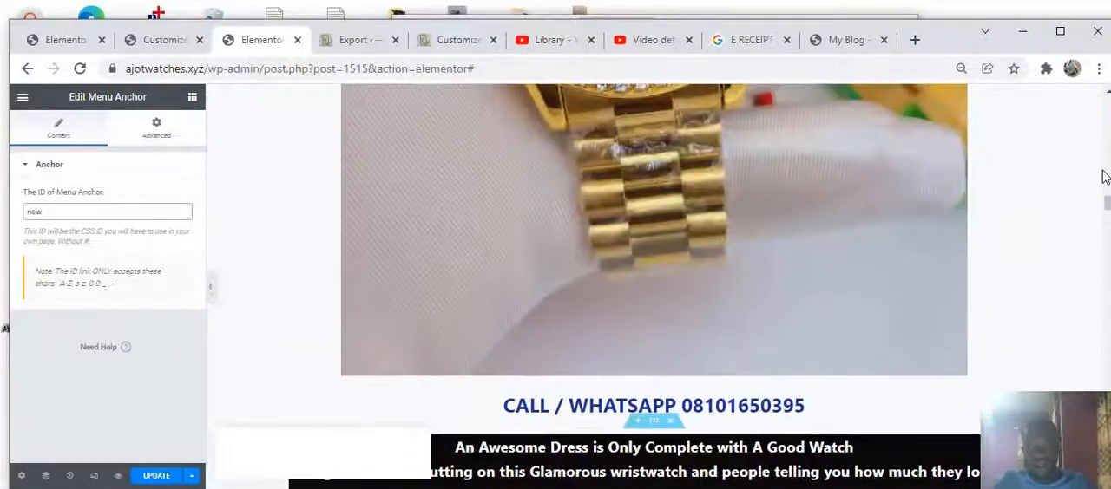
scroll(1089, 179, down, 4)
scroll(946, 185, up, 2)
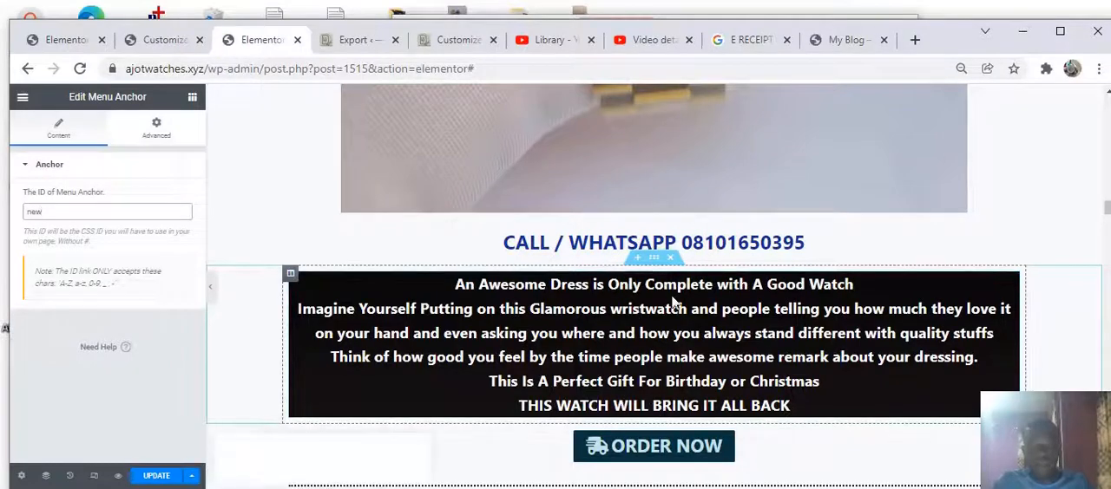
scroll(613, 246, down, 2)
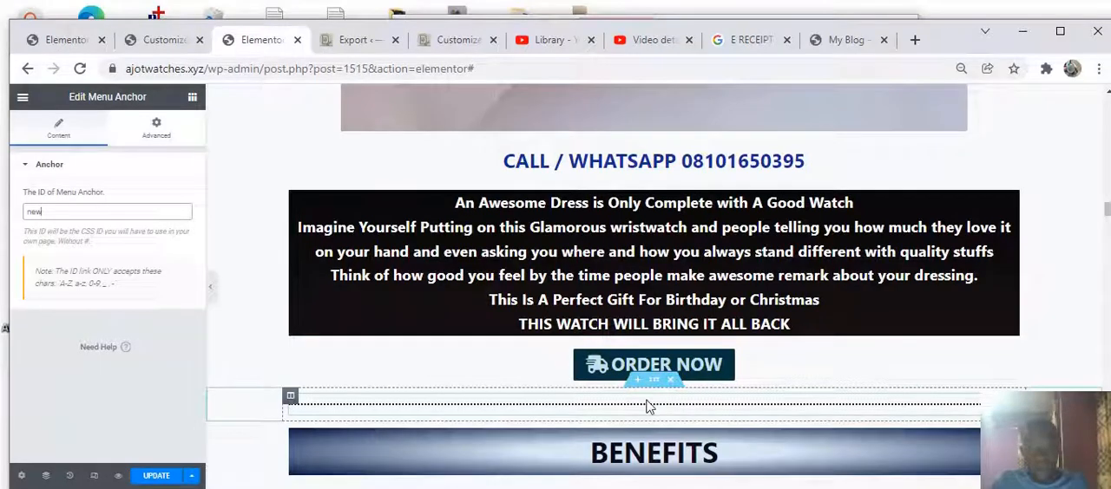
scroll(643, 399, down, 1)
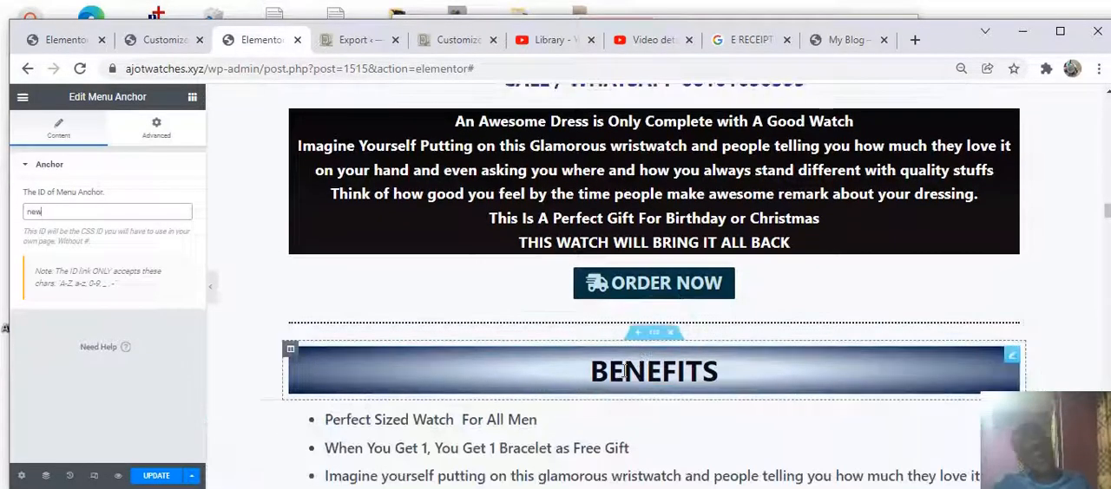
click(554, 369)
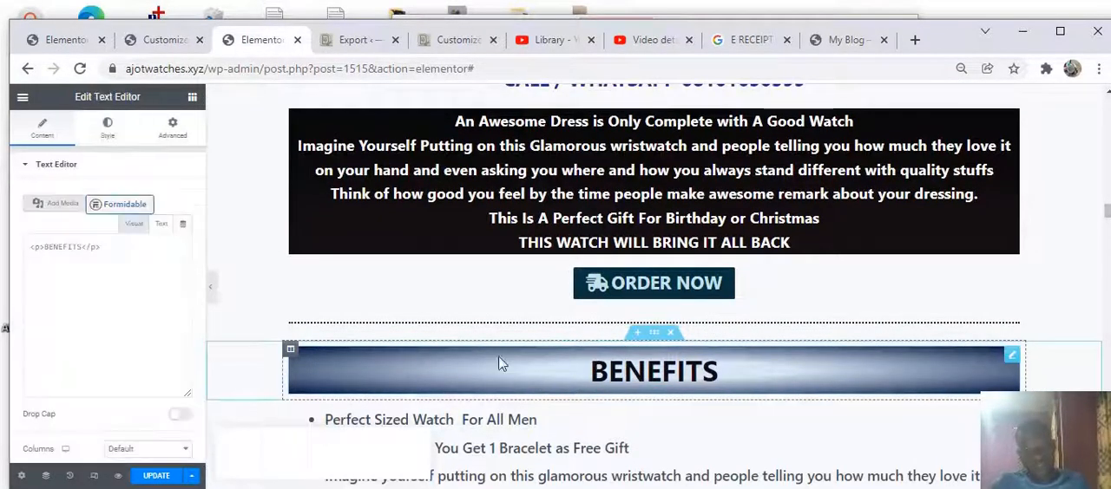
click(177, 125)
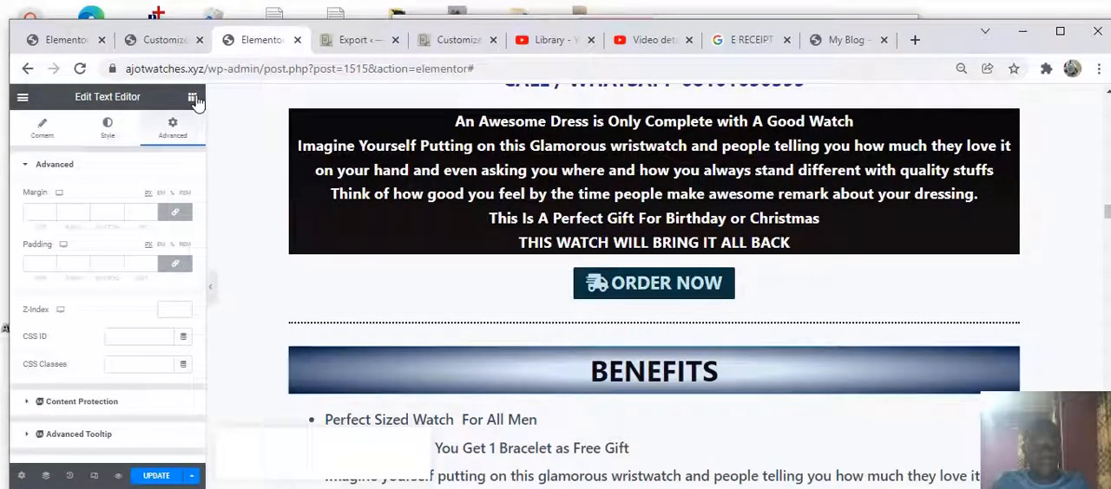
Add a Menu Anchor widget above the BENEFITS heading and set its ID to #NEW
click(192, 98)
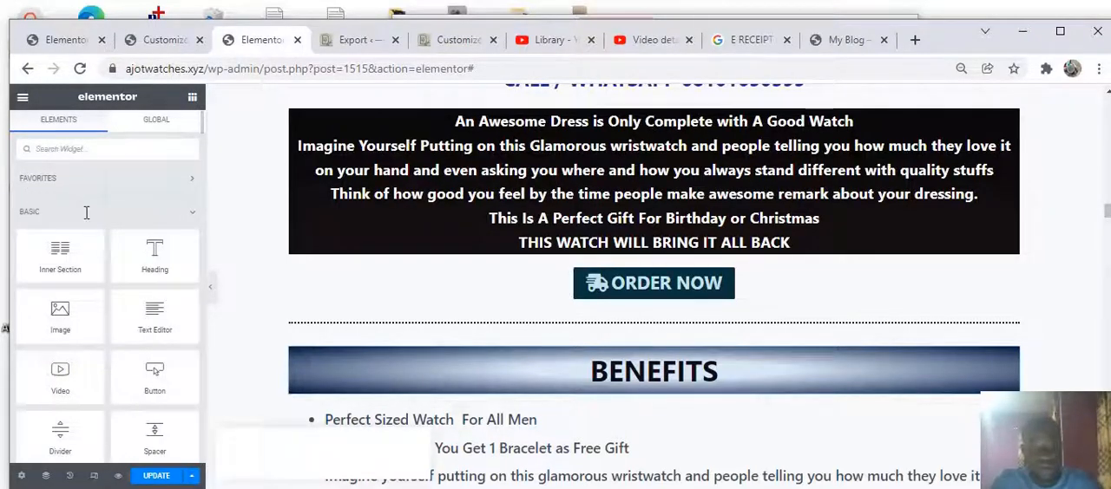
text(ANCHOR)
drag(60, 195, 629, 350)
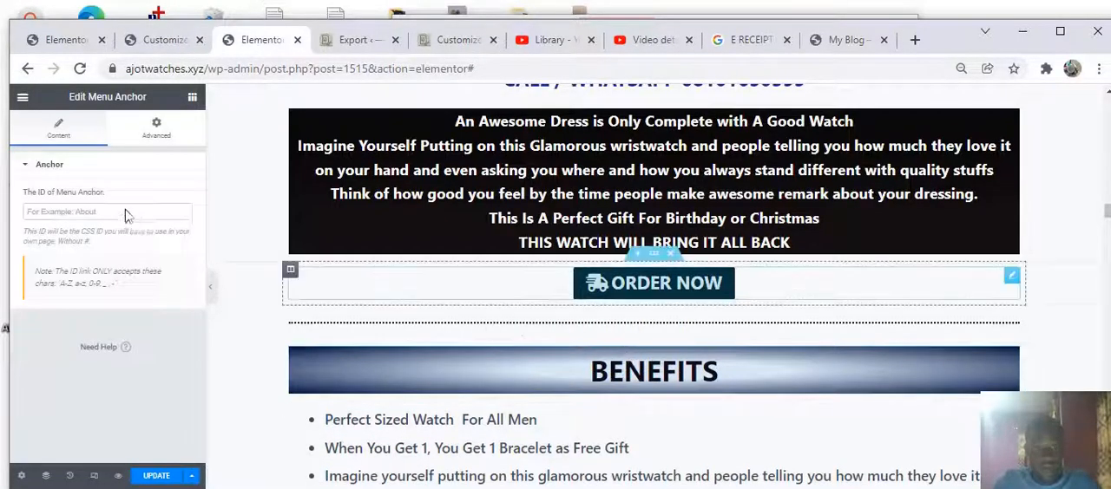
click(131, 213)
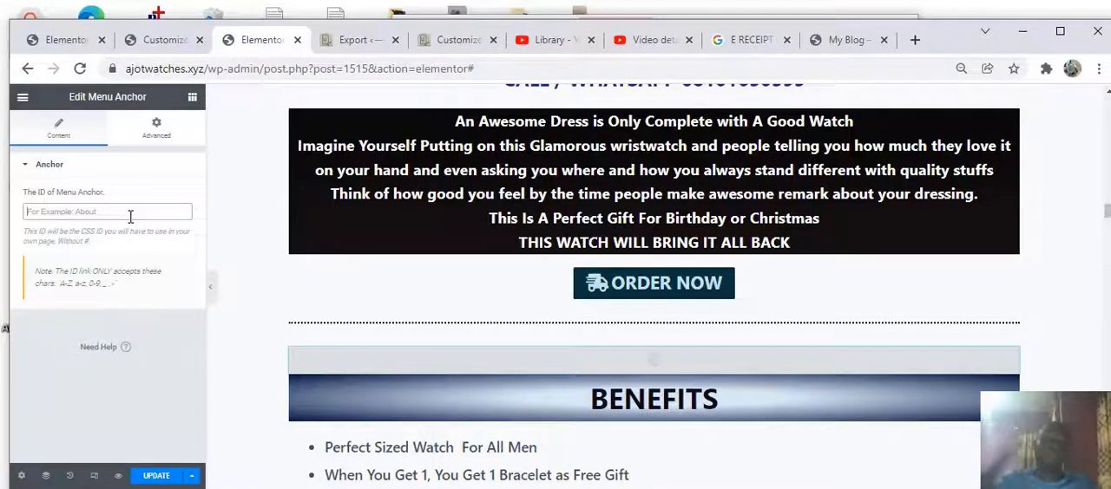
text(#NEW)
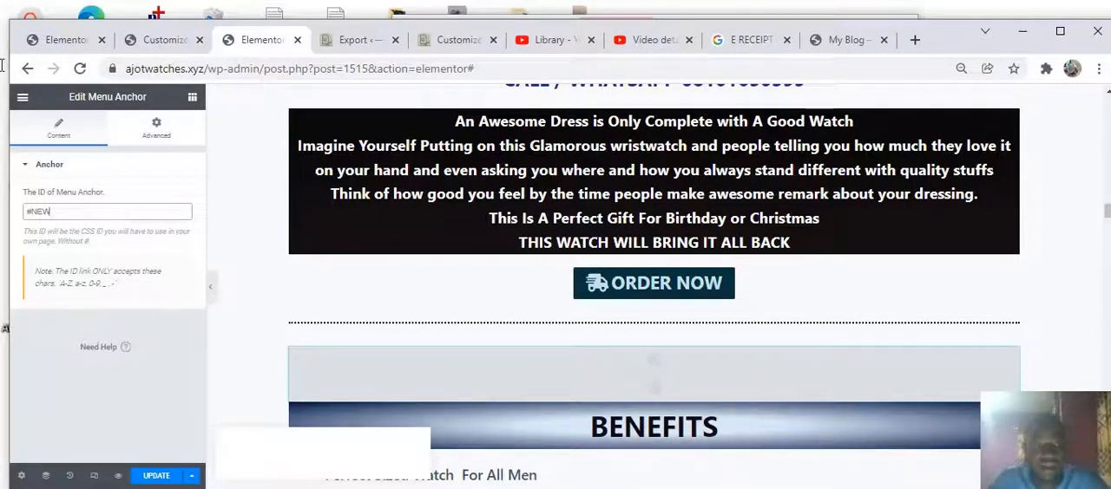
Save the page update, then reload the live site tab and scroll around the first ORDER NOW button and BENEFITS heading
click(149, 477)
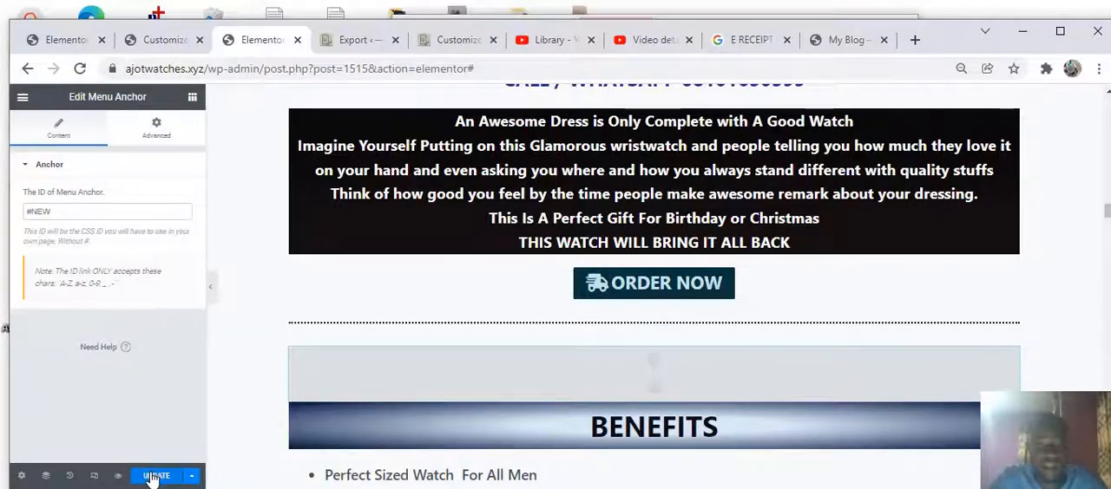
click(151, 478)
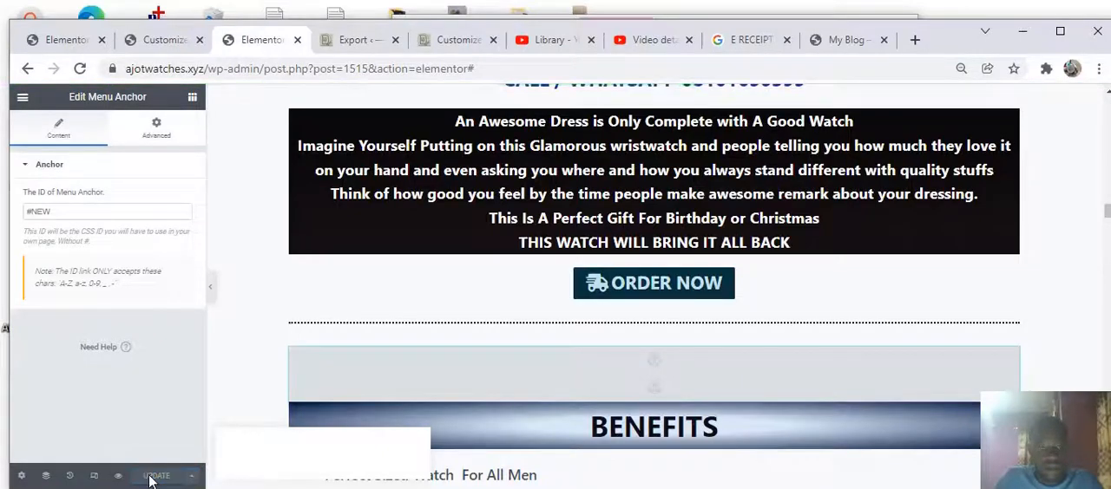
click(842, 40)
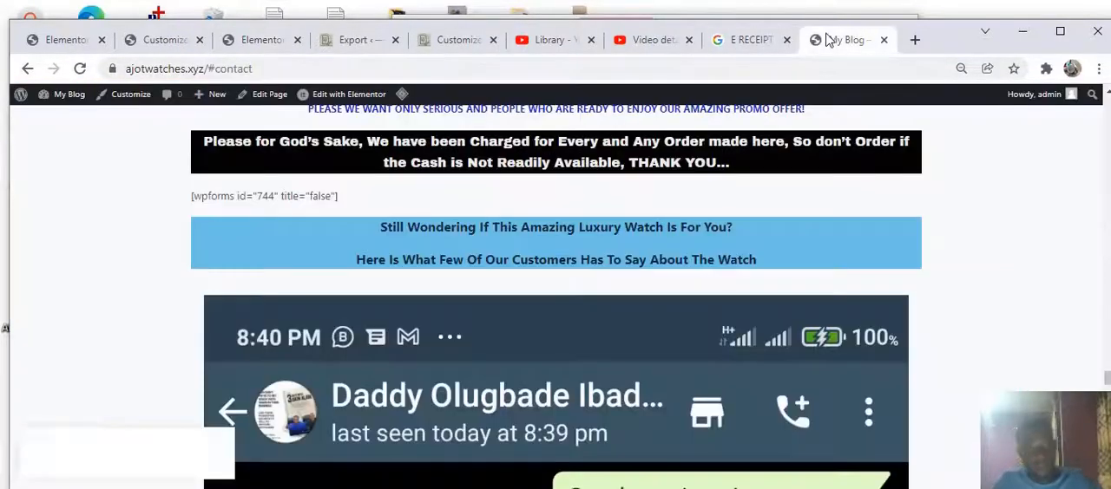
click(79, 68)
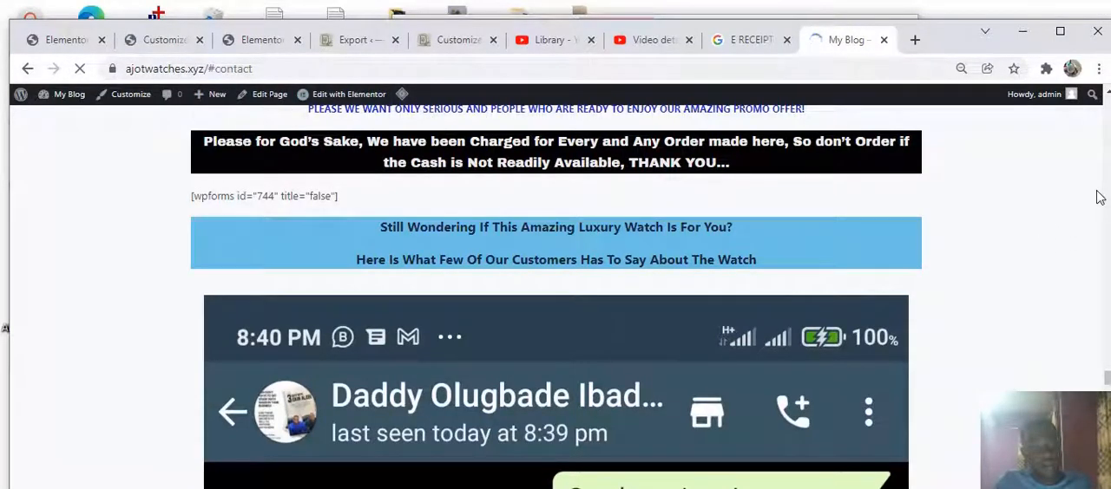
scroll(1099, 198, up, 4)
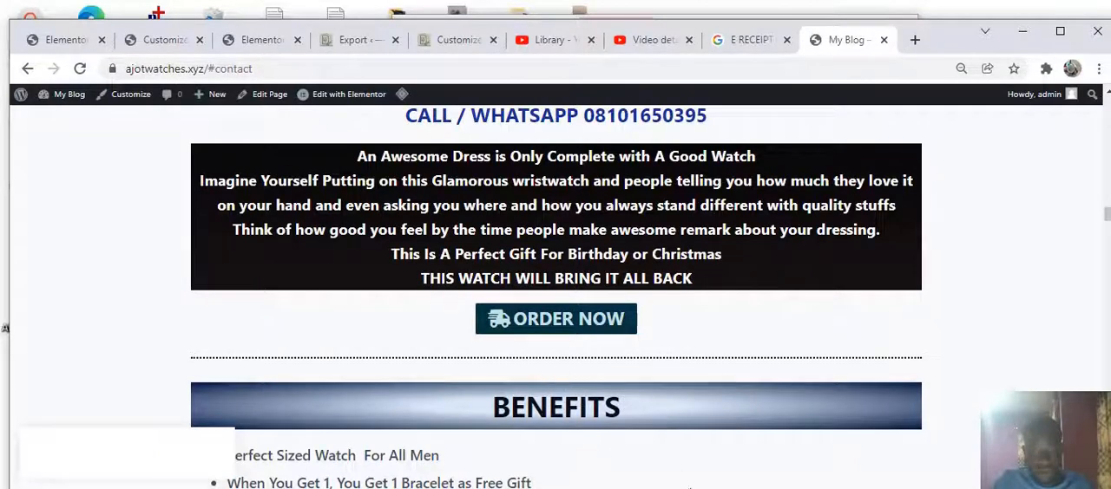
scroll(485, 296, down, 2)
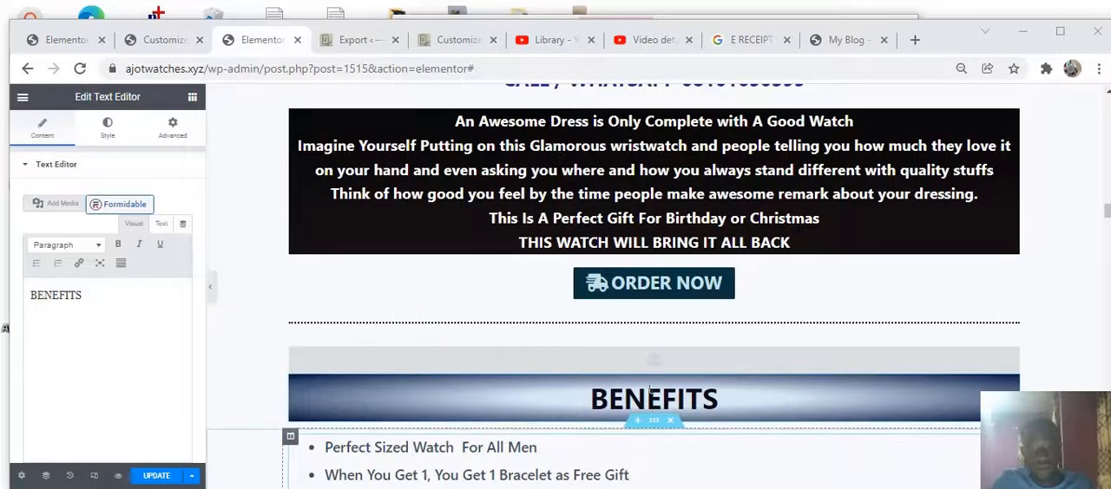
Move the #NEW menu anchor next to the first ORDER NOW button and set that button's link to #NEW
drag(578, 361, 590, 295)
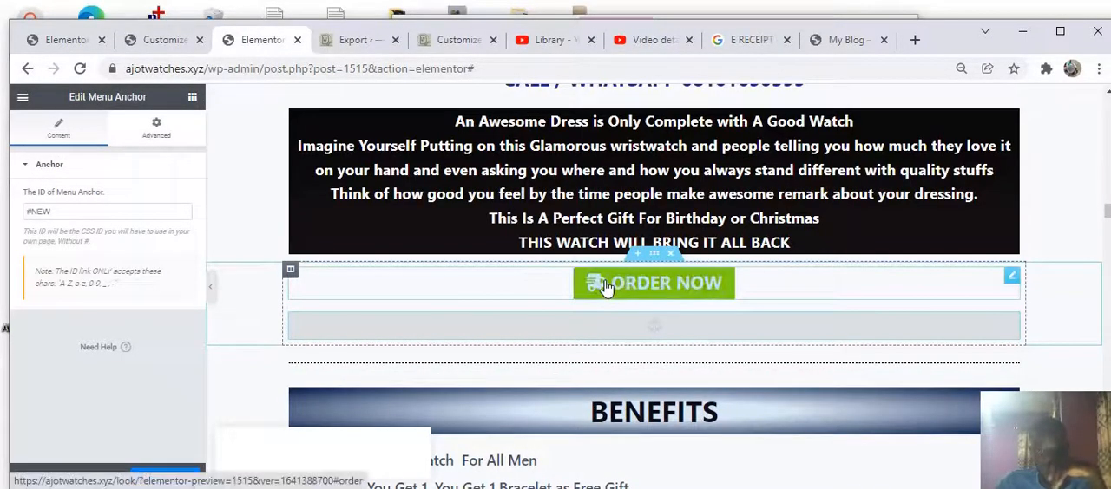
click(606, 289)
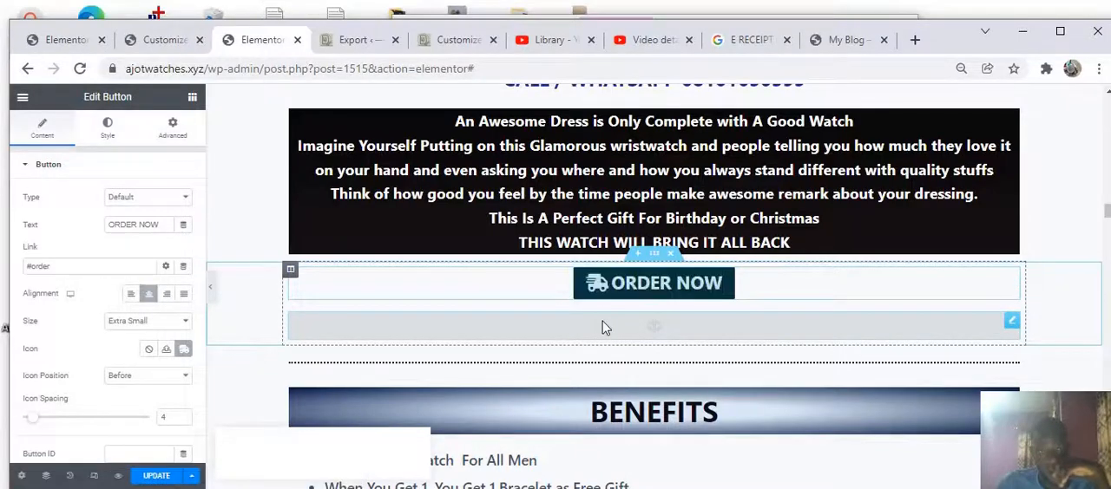
click(606, 330)
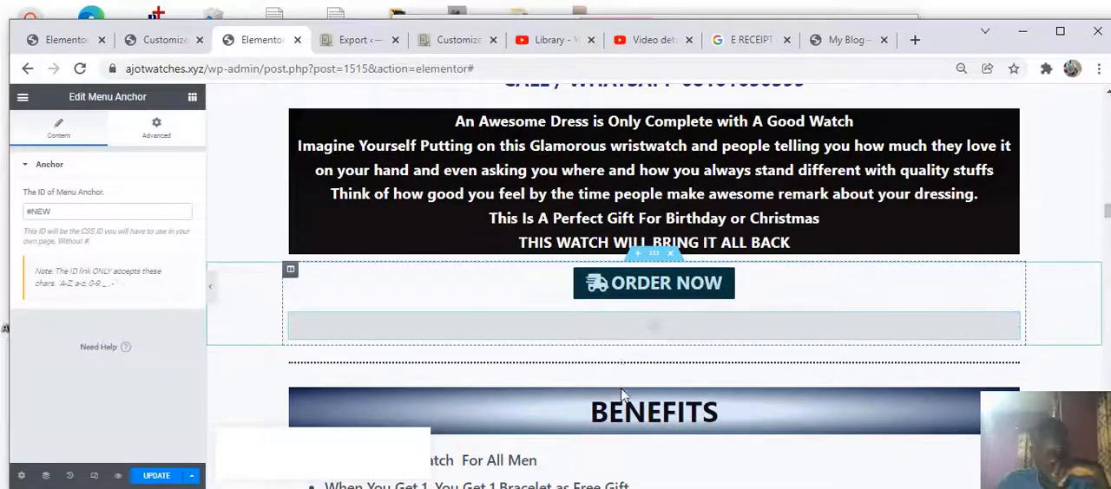
click(522, 413)
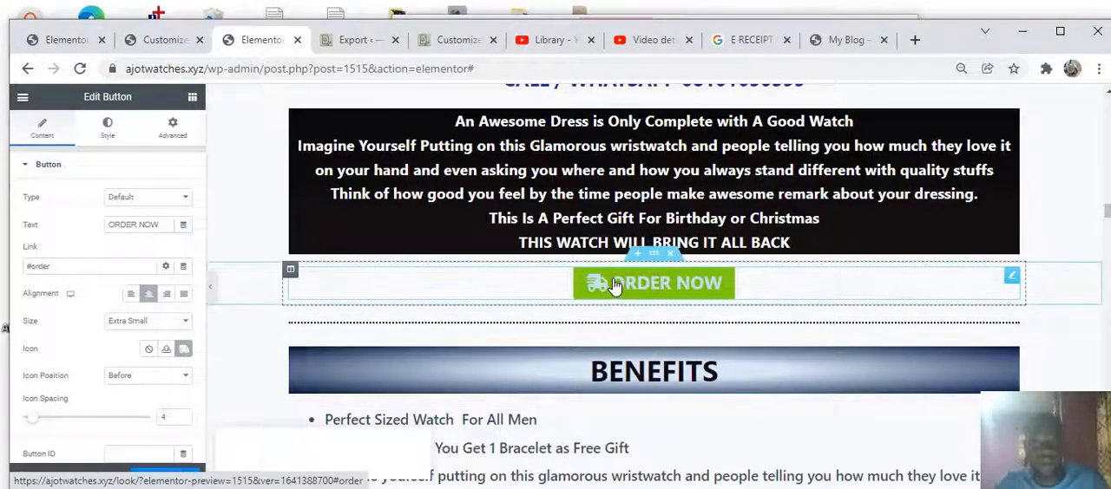
click(94, 267)
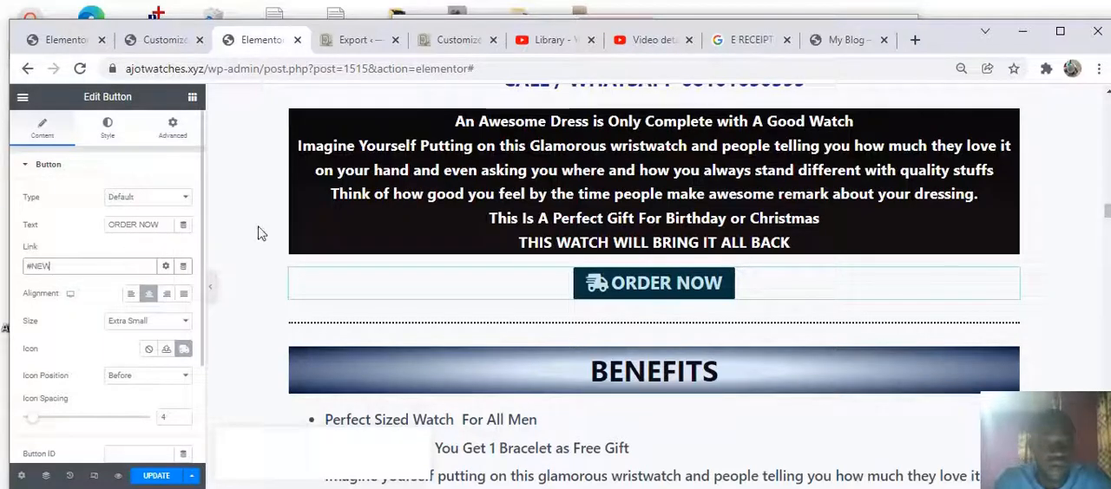
Scroll down to inspect the menu anchors above the PROMO PRICE and SPECIAL OFFER: BUY 2 headings
scroll(542, 325, down, 15)
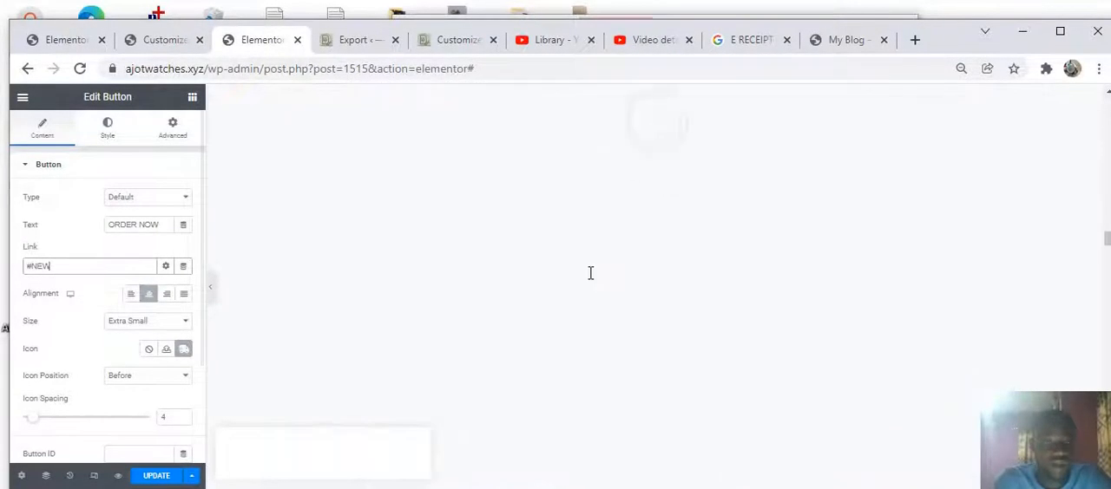
scroll(590, 274, down, 10)
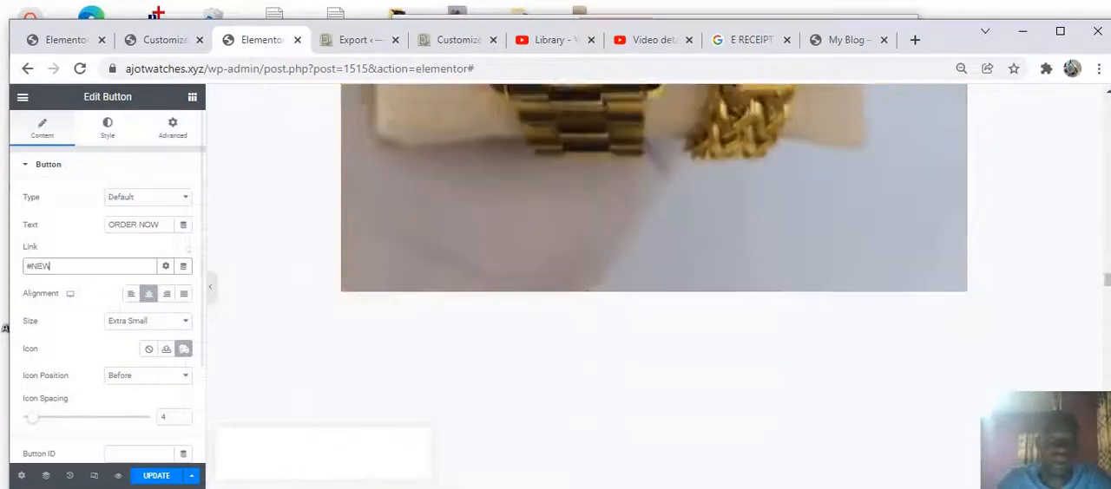
scroll(595, 274, up, 15)
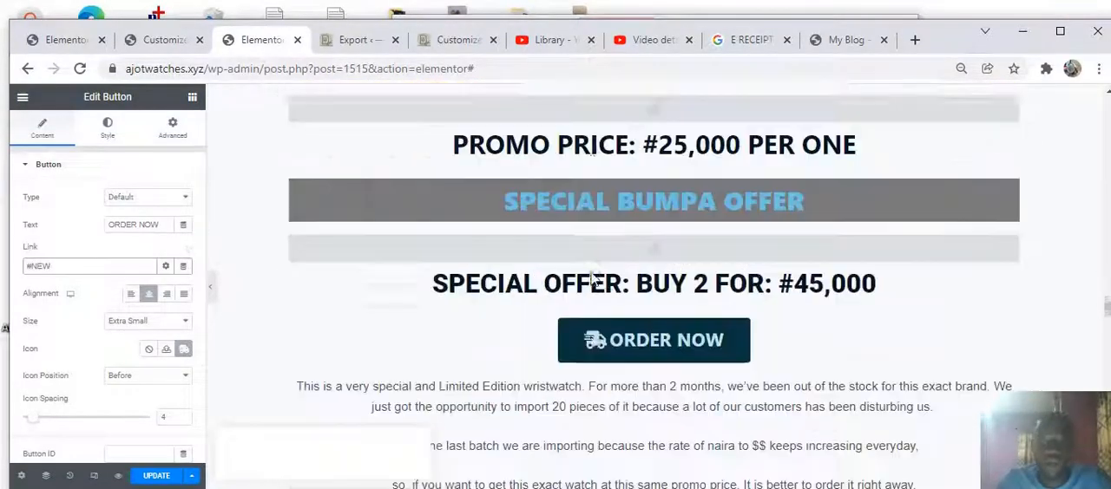
scroll(592, 280, up, 1)
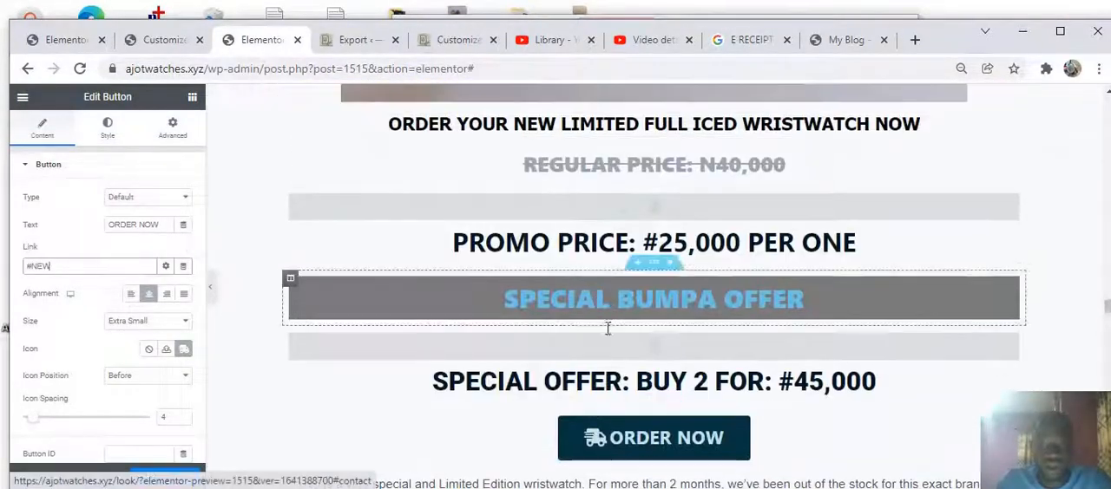
click(569, 215)
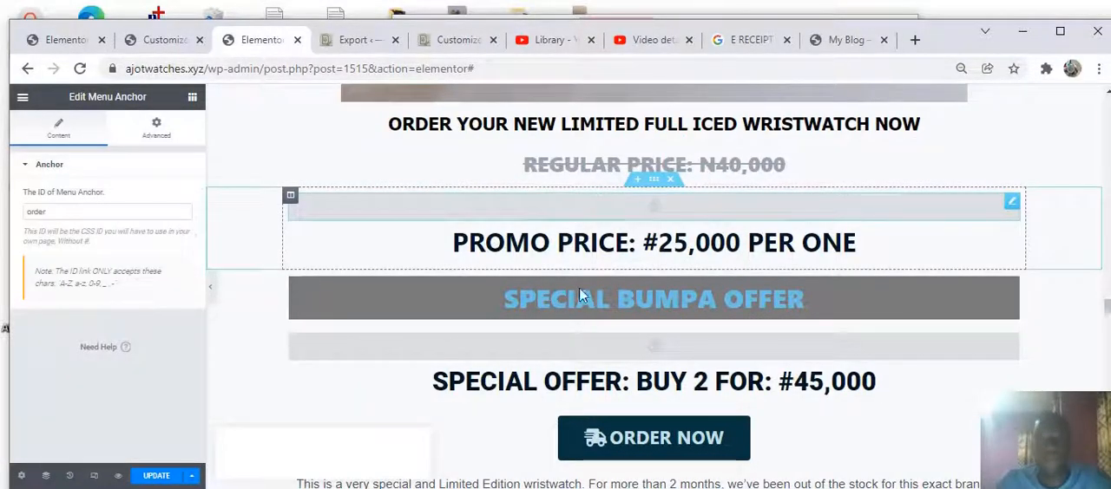
click(569, 350)
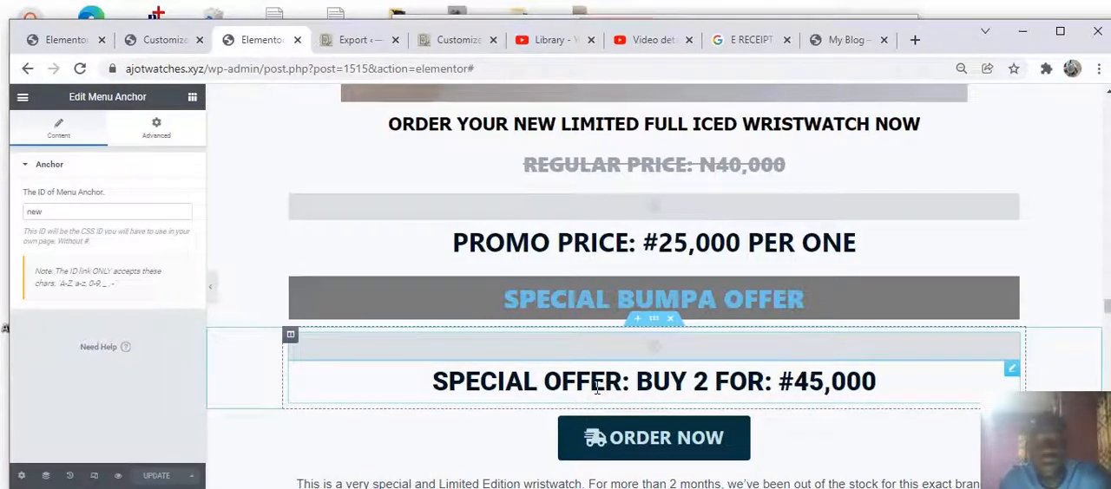
Reload the live page and test the first ORDER NOW button's link above the BENEFITS section
click(851, 40)
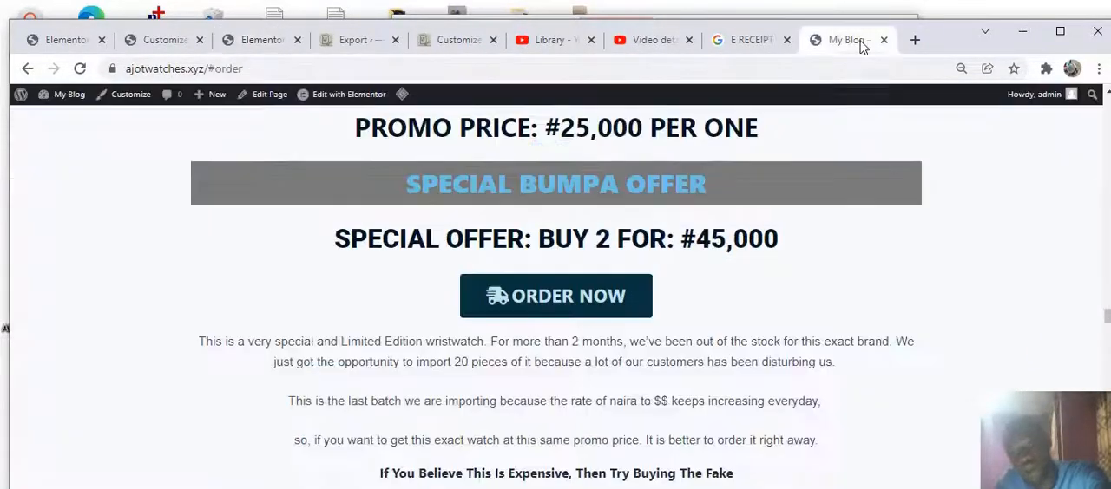
click(83, 70)
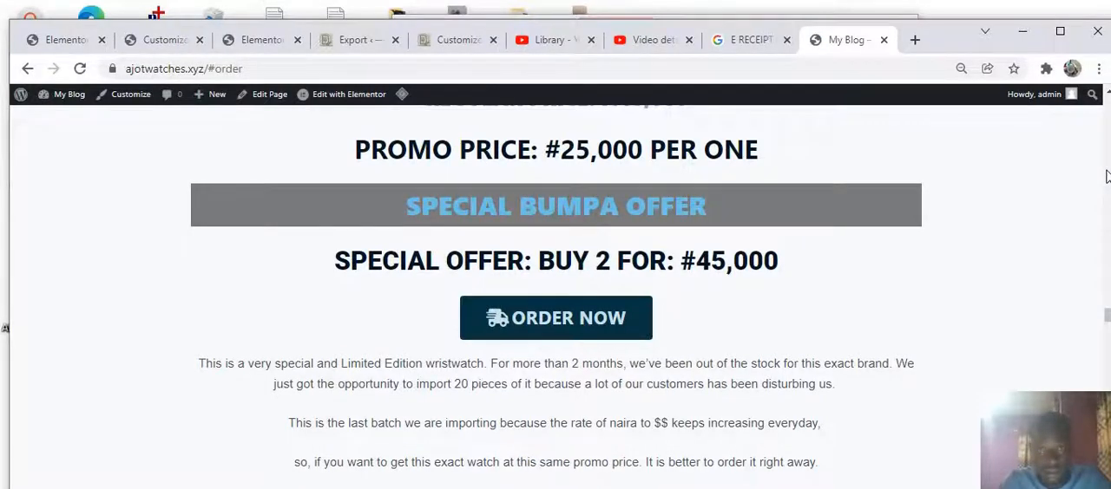
scroll(1106, 177, up, 4)
scroll(1105, 177, up, 5)
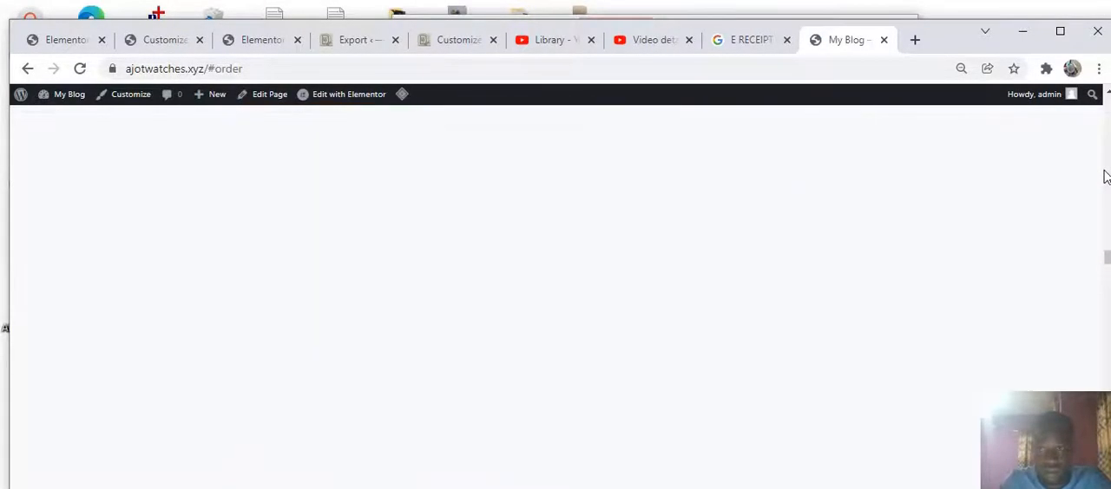
scroll(454, 194, up, 2)
scroll(455, 187, down, 7)
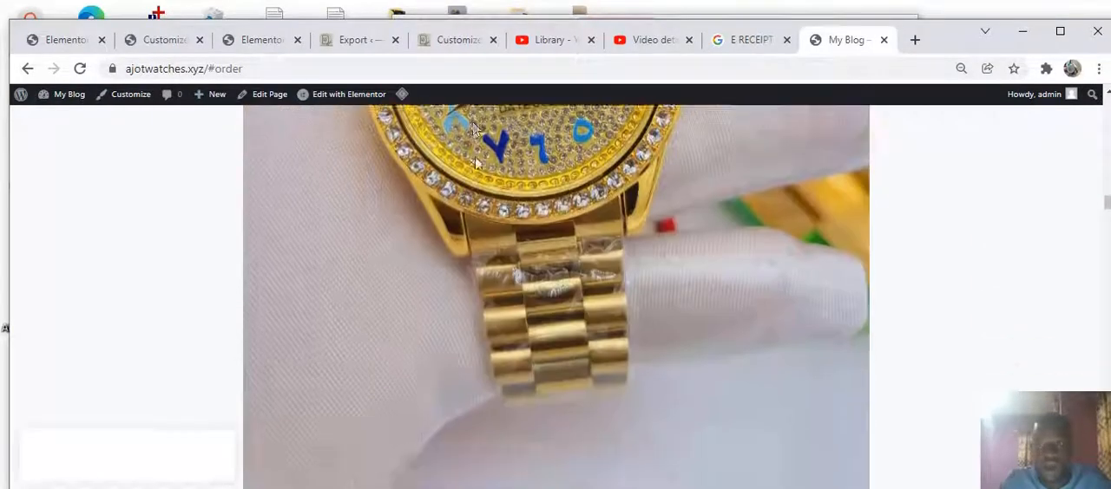
scroll(494, 169, down, 3)
scroll(494, 169, down, 3)
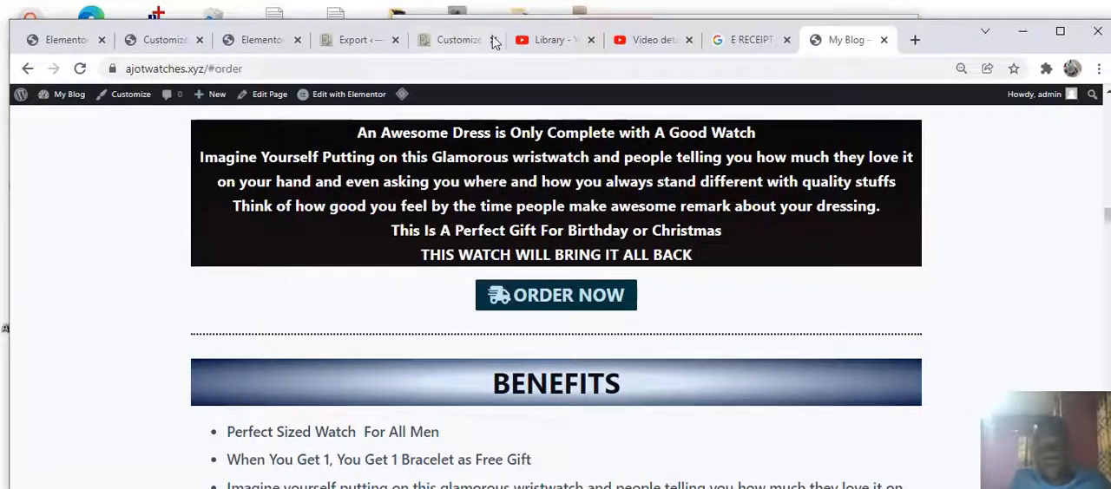
click(518, 295)
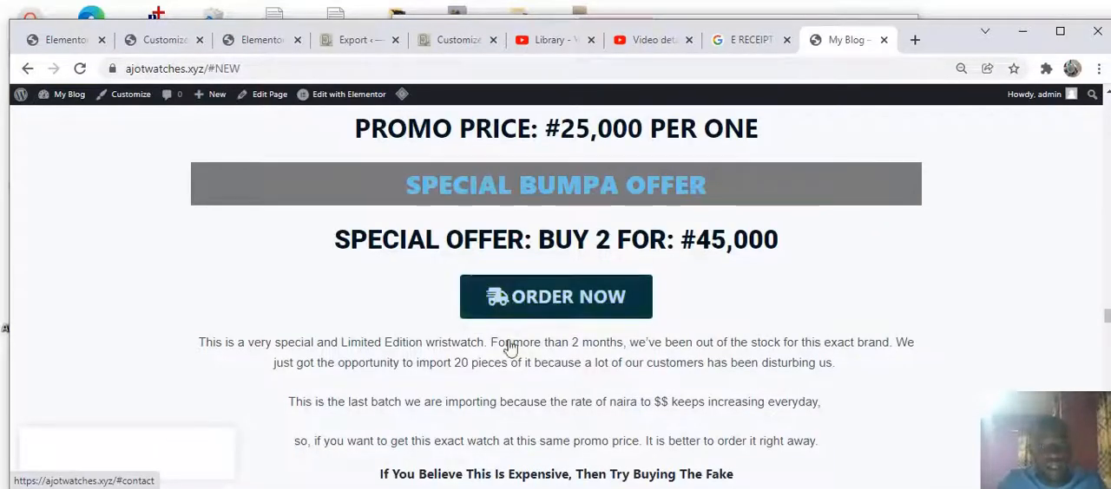
Test the ORDER NOW button below the SPECIAL OFFER heading and scroll back to the BENEFITS section
click(500, 314)
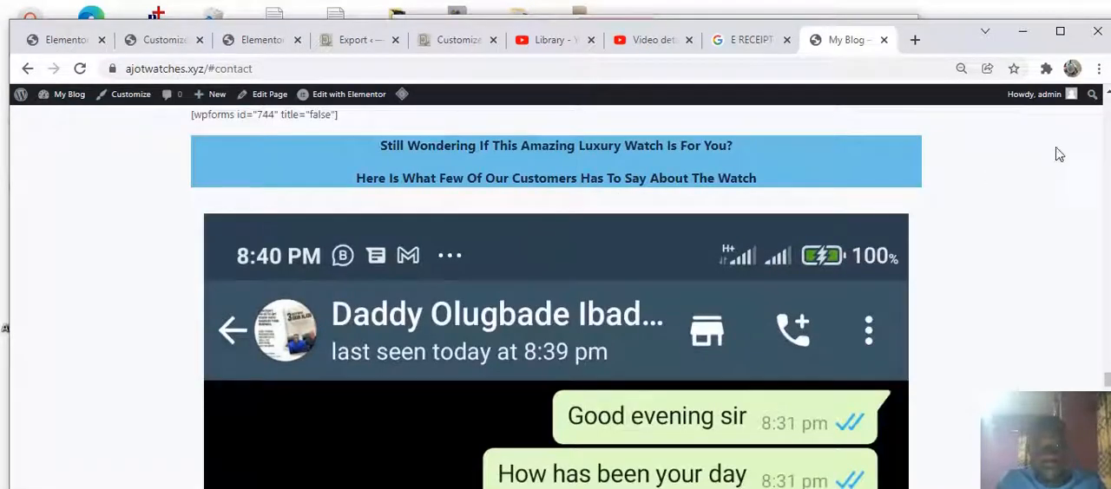
click(1103, 196)
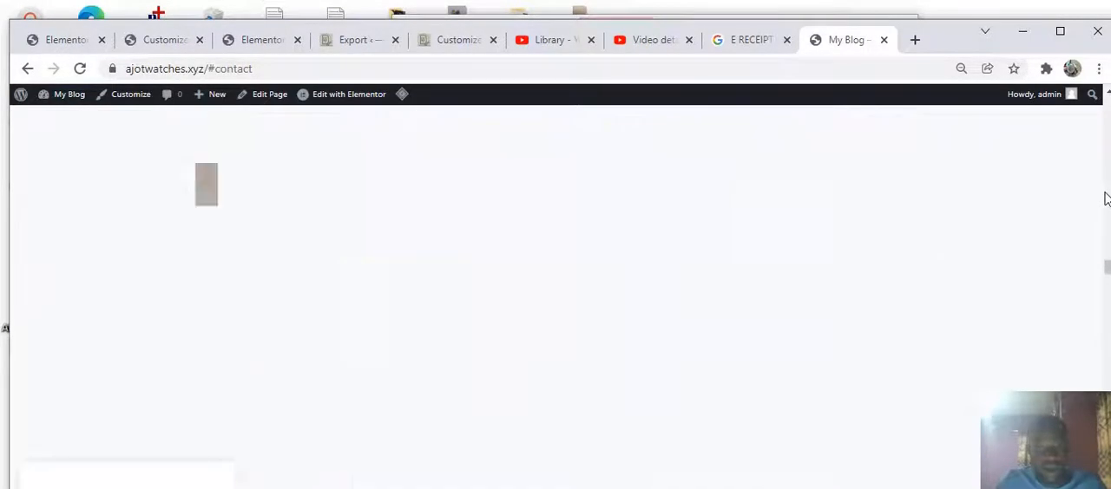
scroll(525, 218, down, 8)
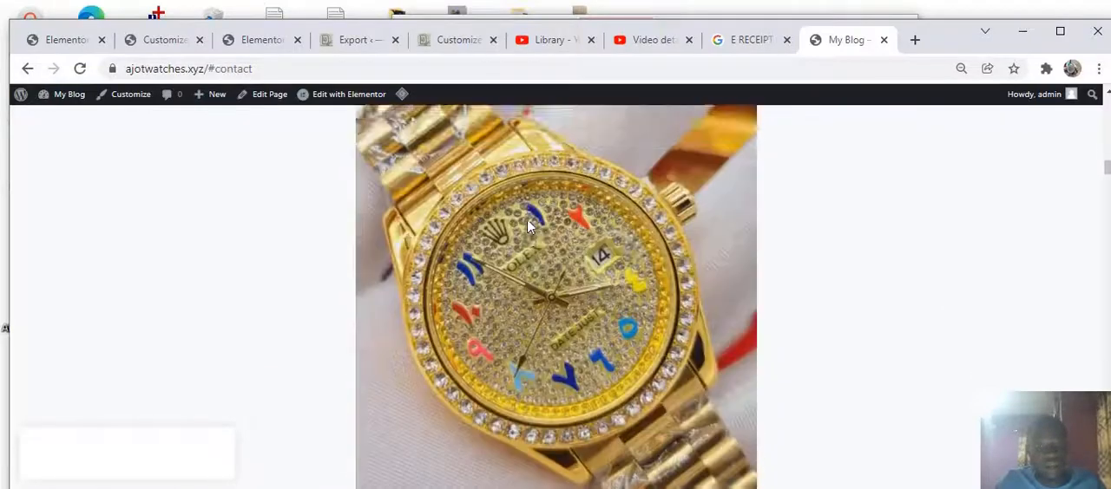
scroll(523, 207, down, 10)
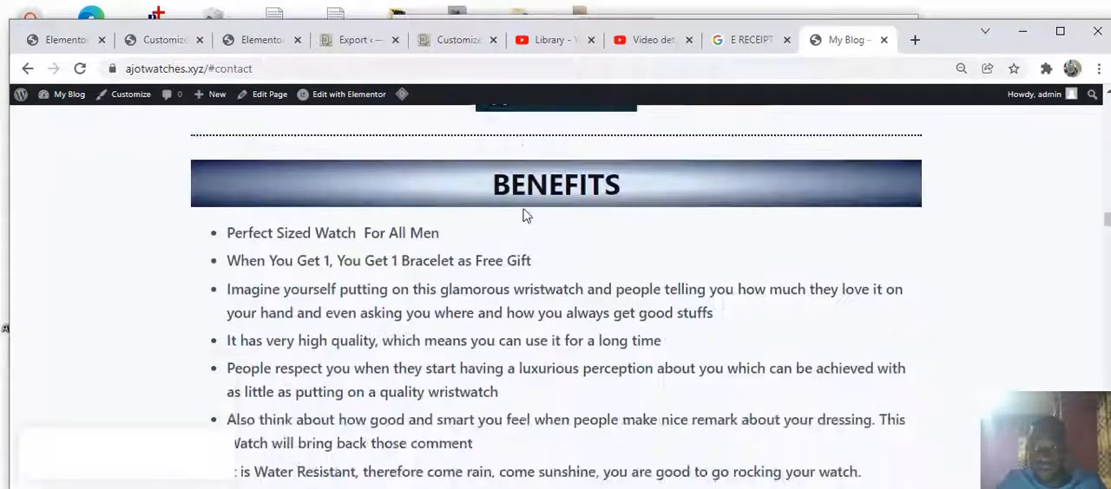
scroll(522, 211, up, 2)
click(527, 190)
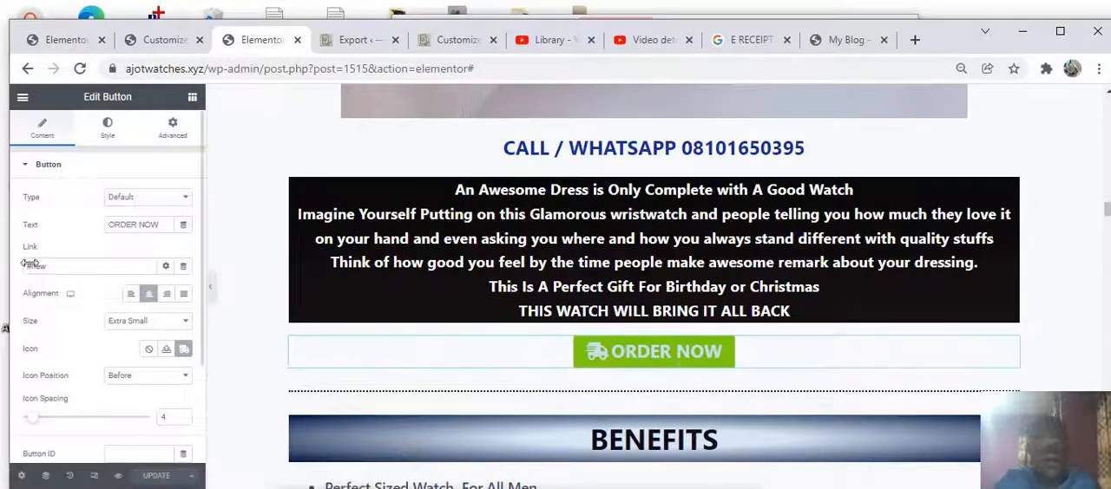
Change the first ORDER NOW button's link to lowercase #new in the editor
click(65, 272)
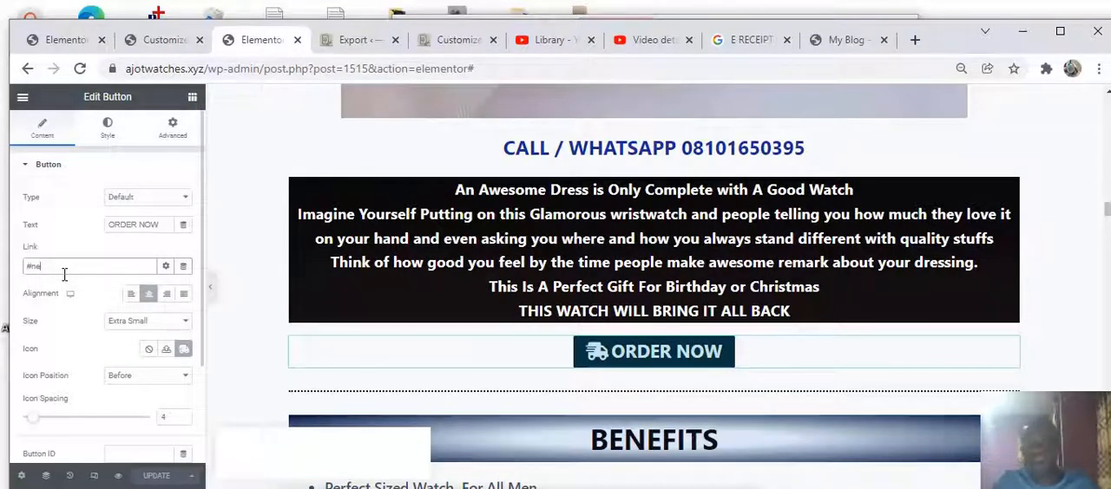
key(BackSpace)
key(BackSpace)
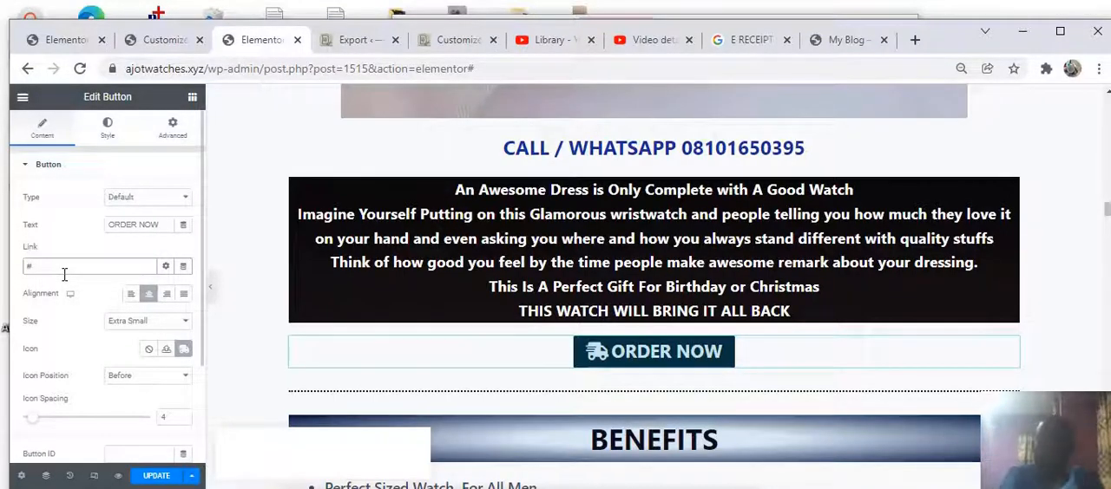
text(NEW)
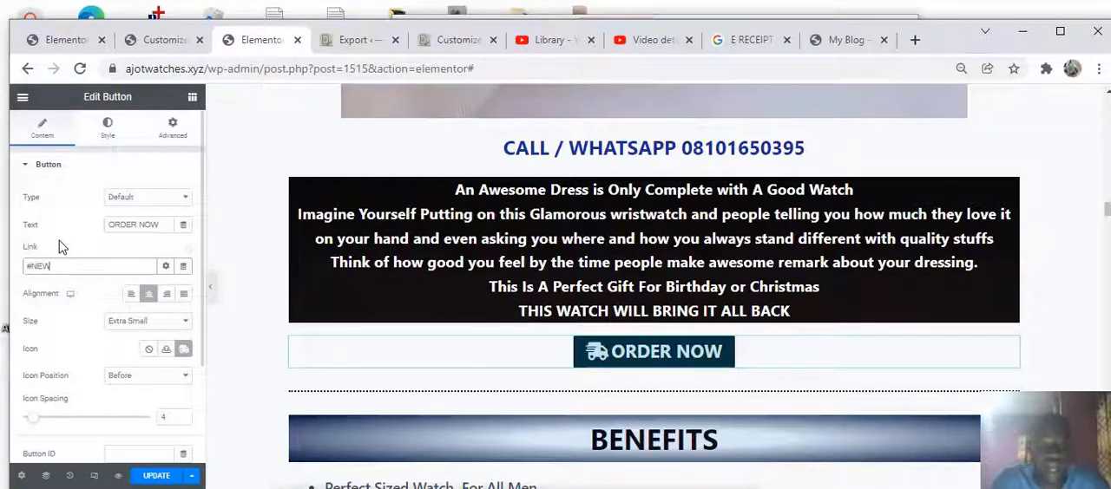
key(BackSpace)
key(BackSpace)
key(BackSpace)
text(new)
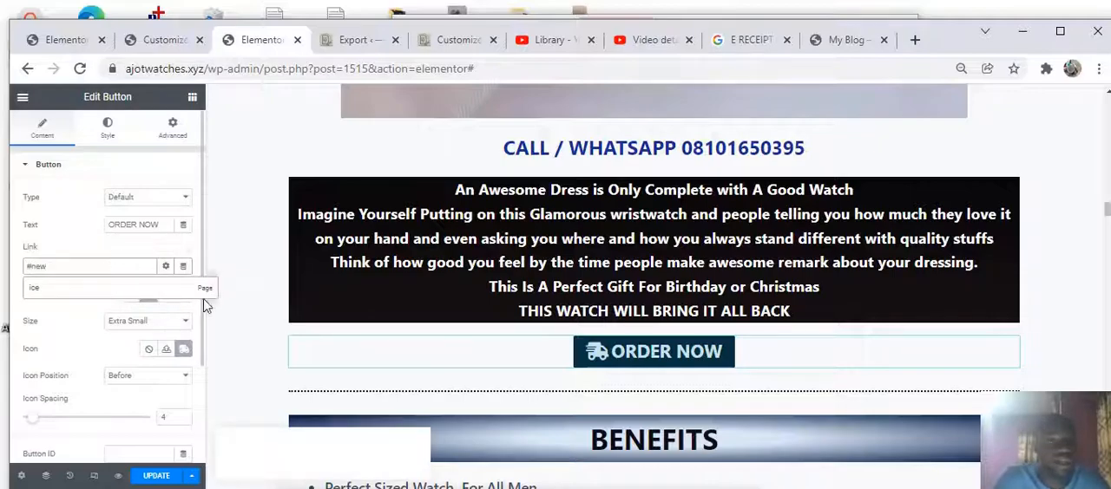
scroll(413, 326, down, 15)
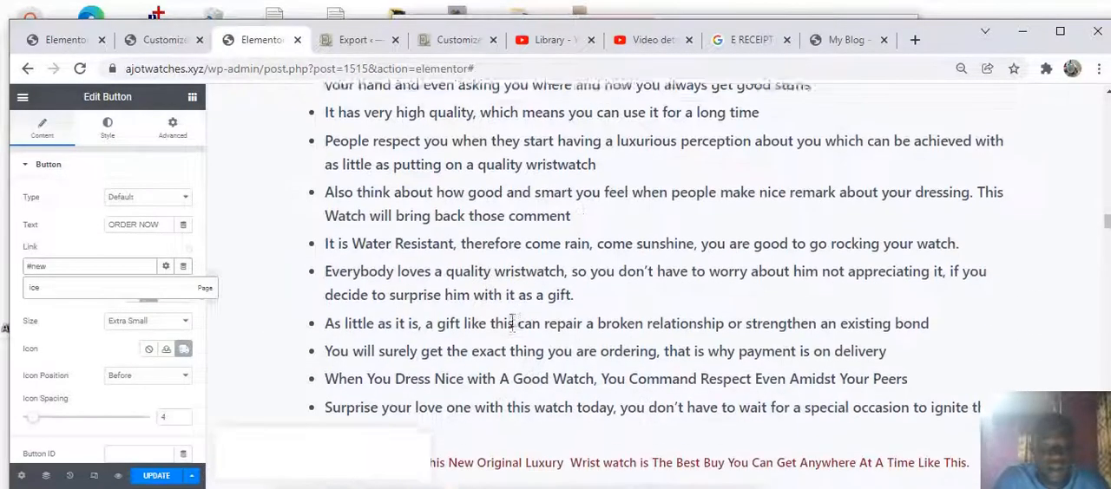
scroll(529, 320, down, 20)
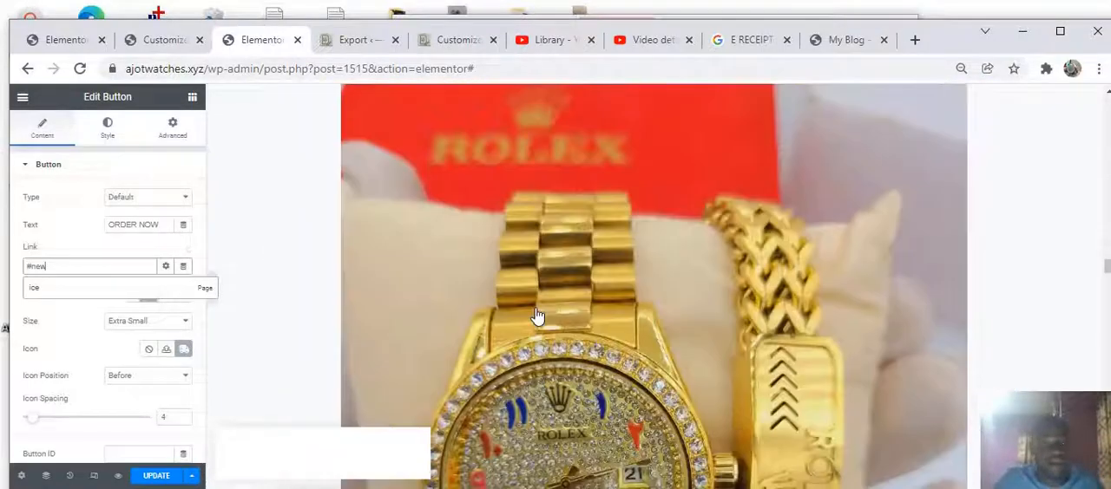
scroll(544, 316, down, 10)
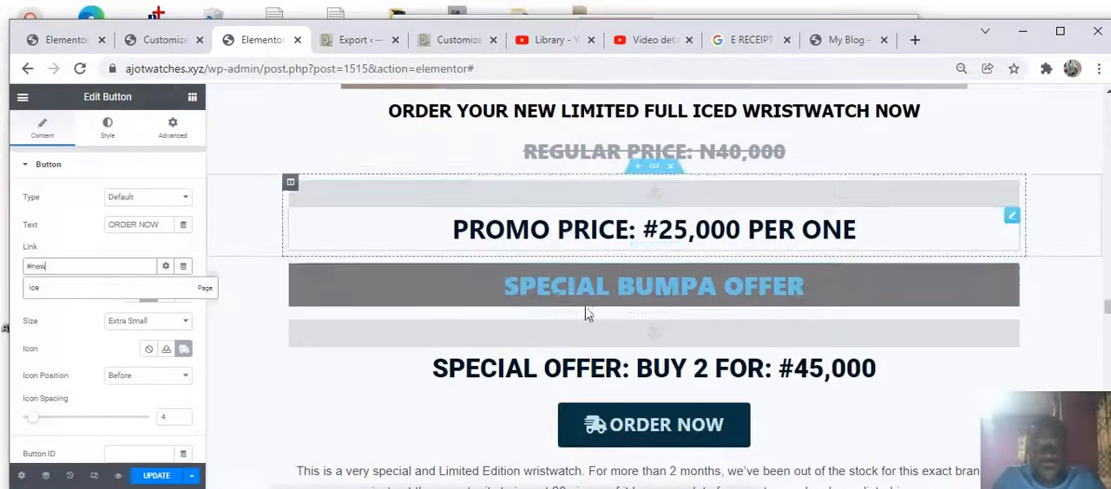
Inspect the menu anchor below SPECIAL BUMPA OFFER, then test the live page's ORDER NOW buttons
click(587, 335)
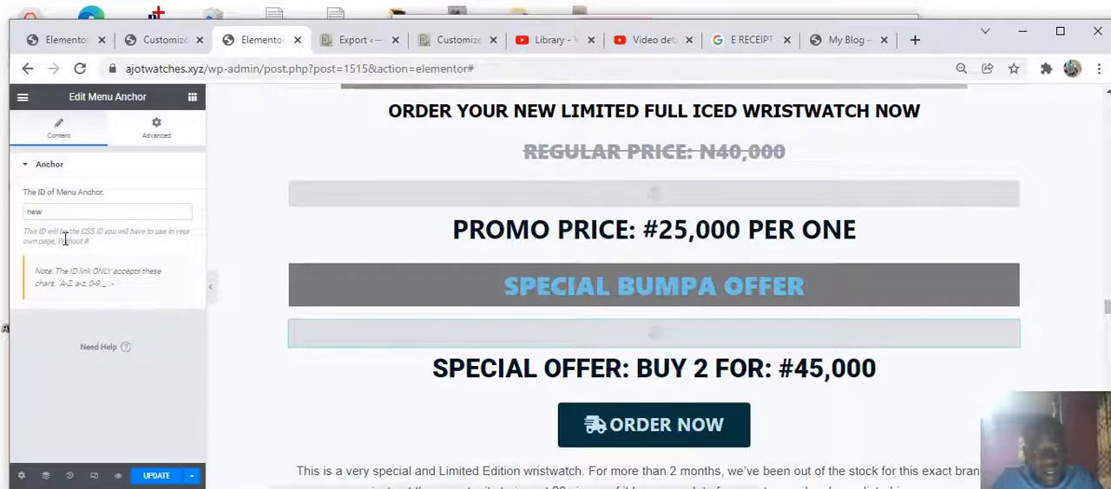
click(854, 40)
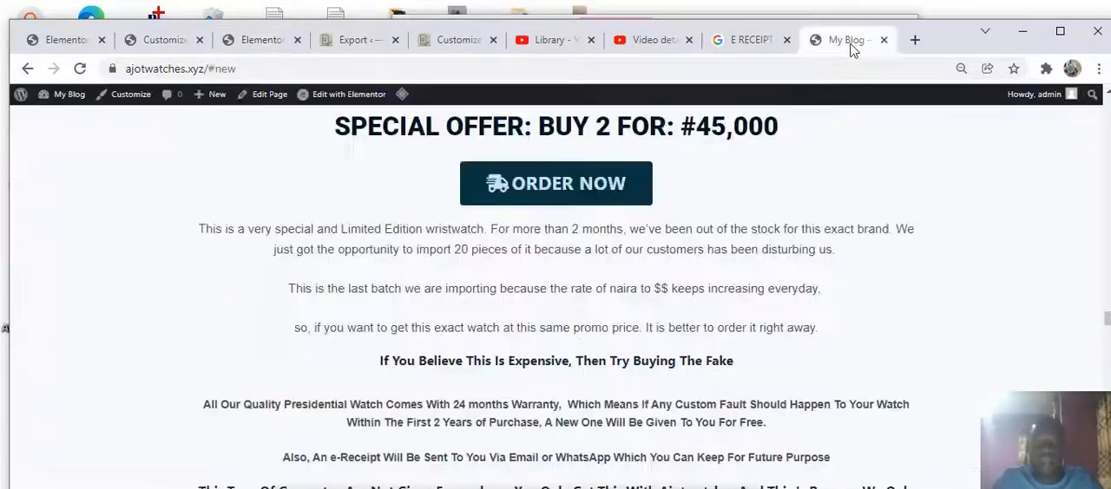
click(547, 187)
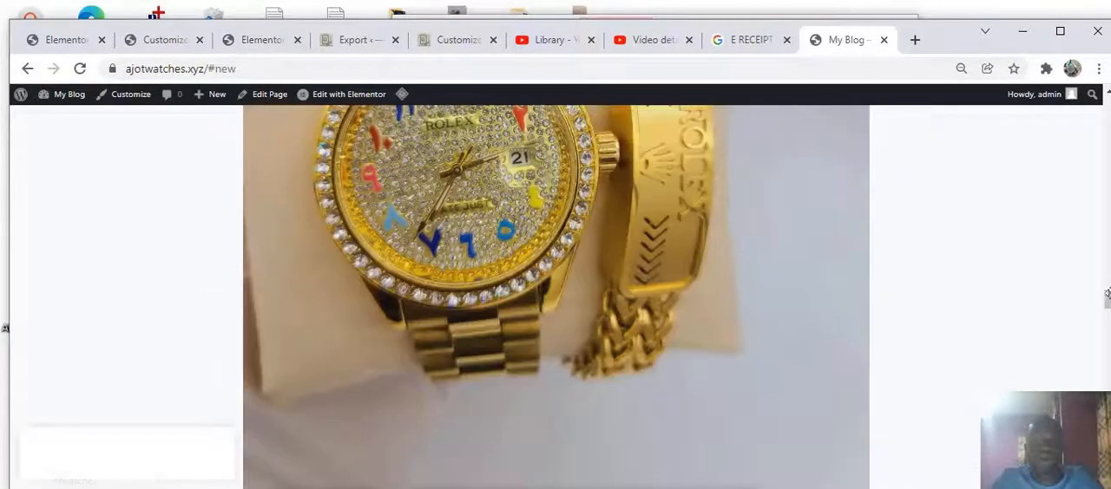
click(1107, 204)
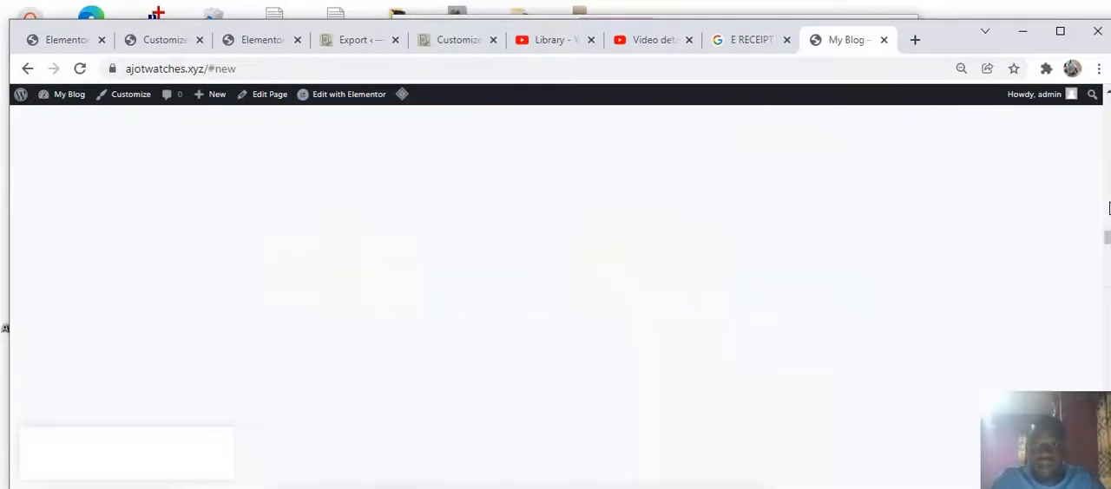
scroll(590, 361, down, 10)
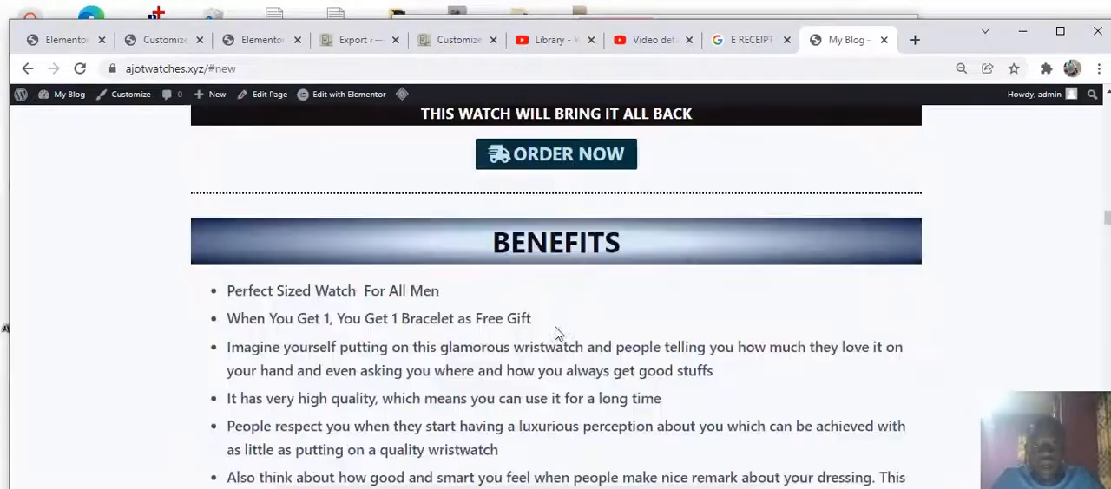
click(516, 156)
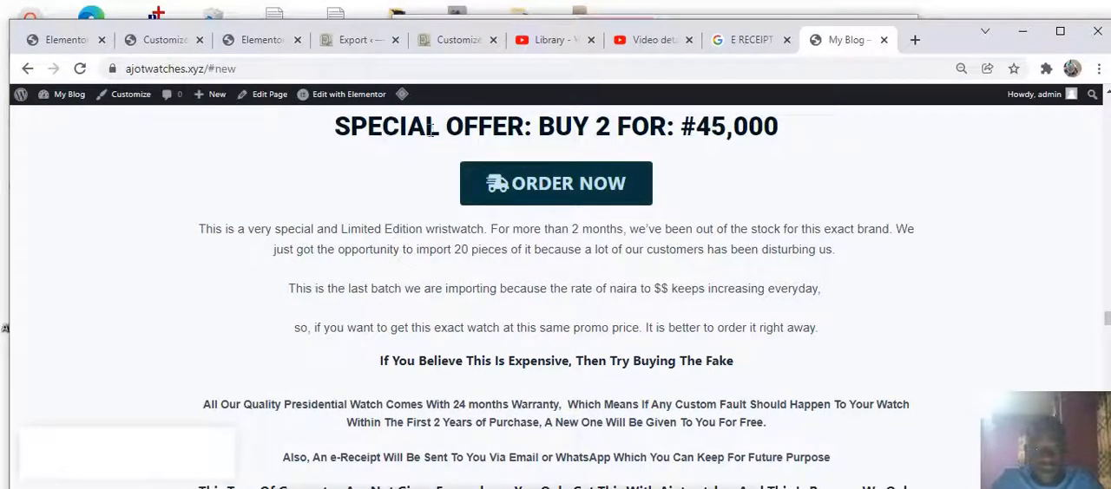
click(595, 189)
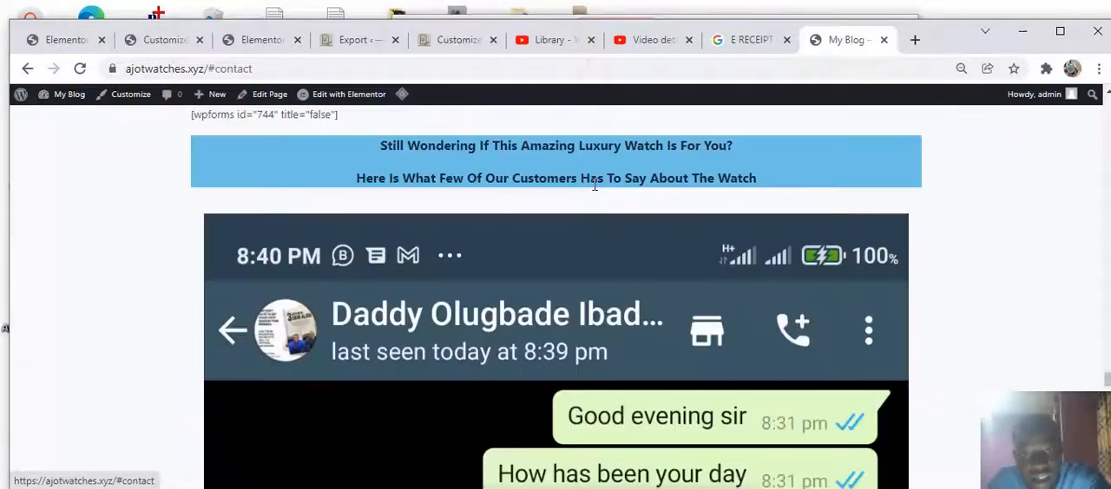
scroll(449, 234, up, 2)
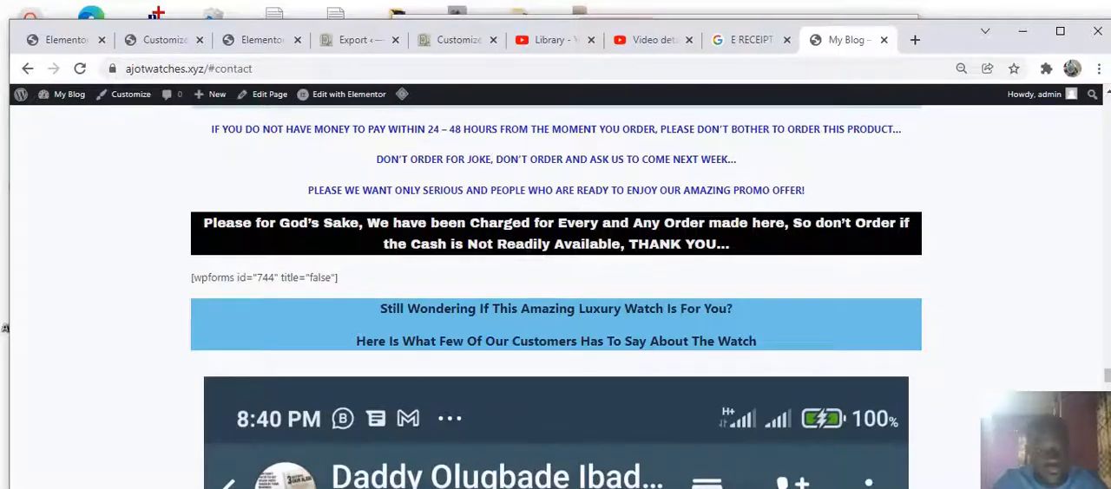
click(158, 47)
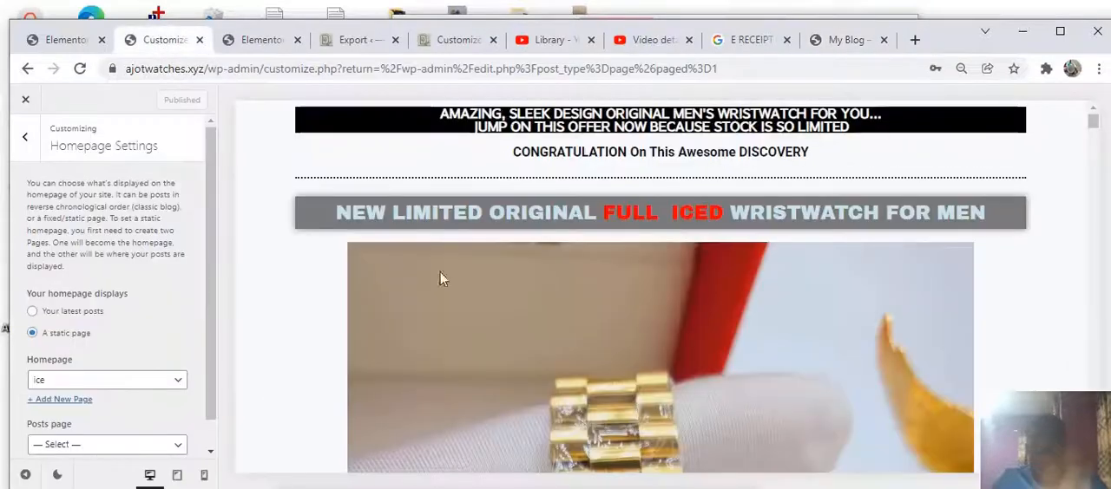
scroll(773, 303, down, 3)
scroll(584, 196, down, 7)
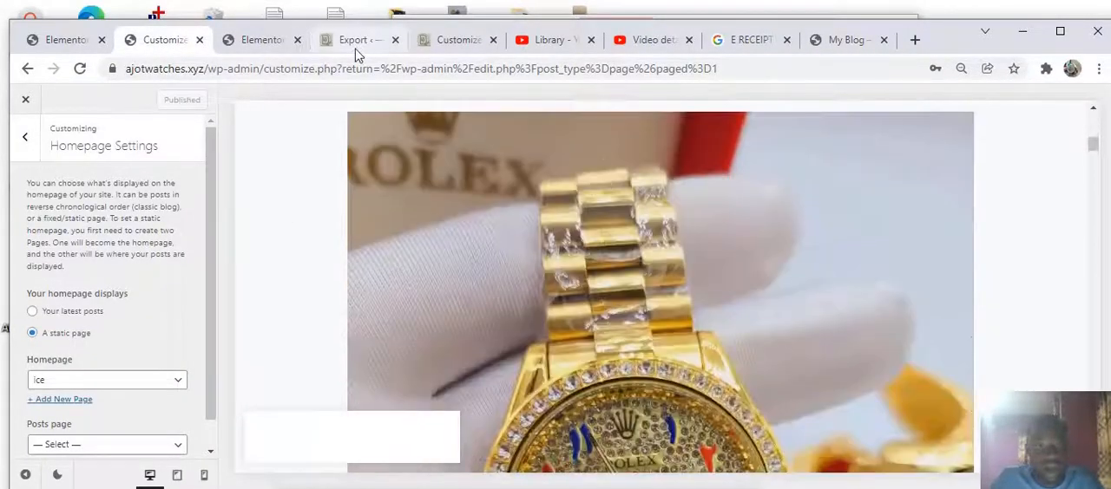
Delete the menu anchor between the SPECIAL BUMPA OFFER and SPECIAL OFFER: BUY 2 headings
click(263, 40)
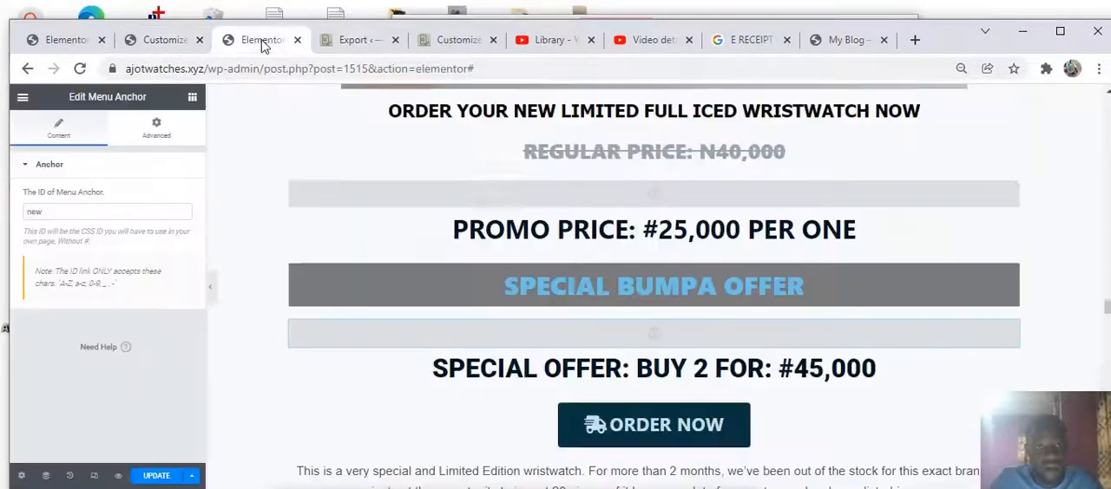
scroll(577, 174, down, 1)
scroll(590, 226, up, 1)
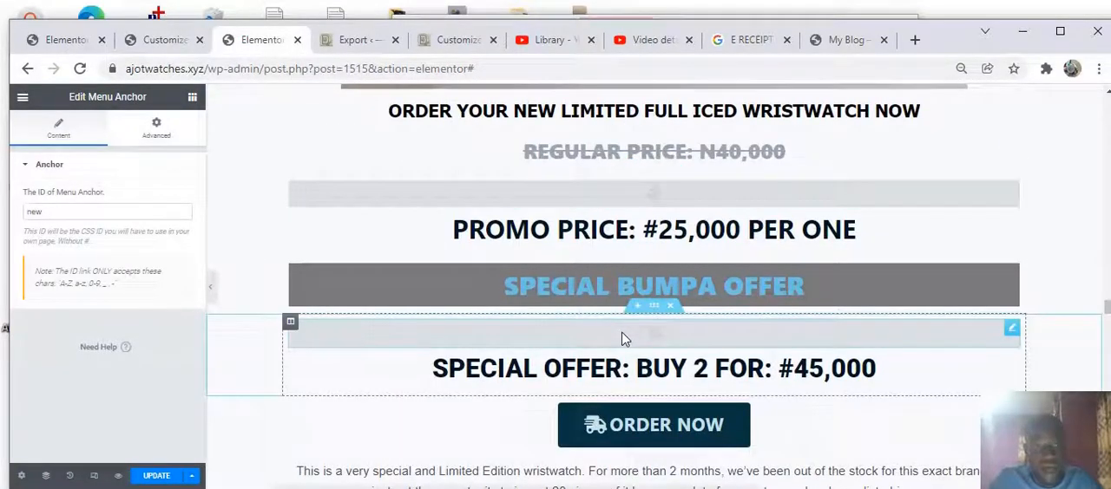
mouse_move(622, 338)
mouse_down()
mouse_move(572, 328)
mouse_move(606, 326)
mouse_up()
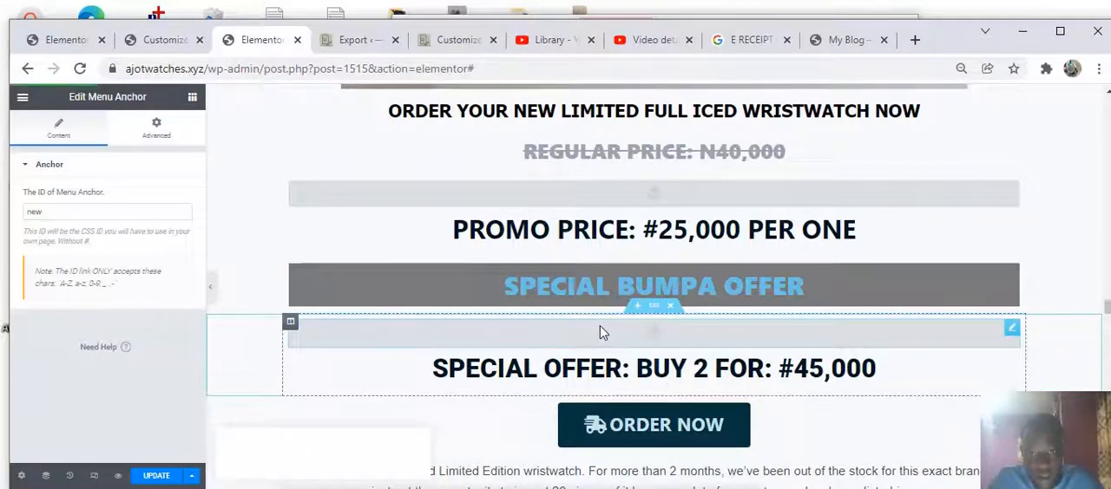
right_click(603, 333)
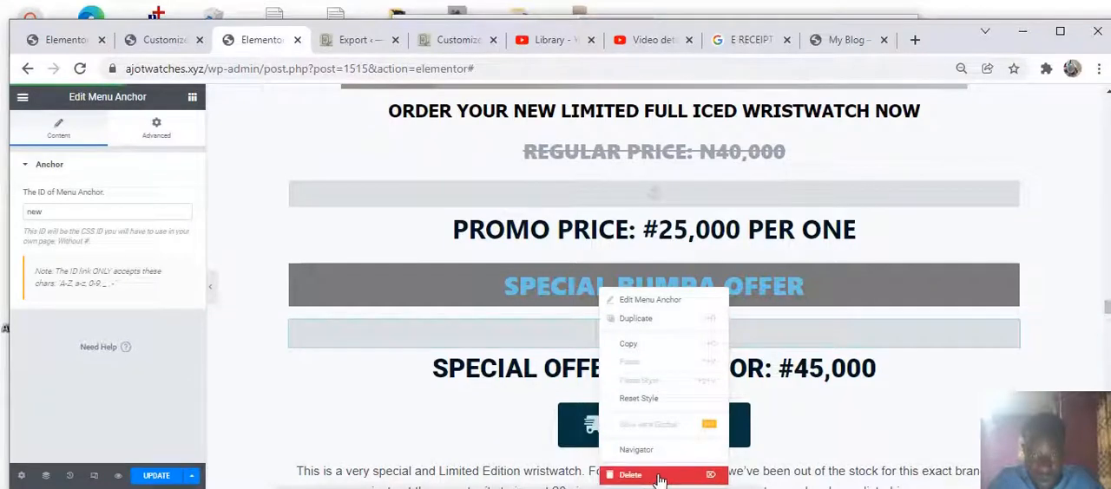
click(661, 476)
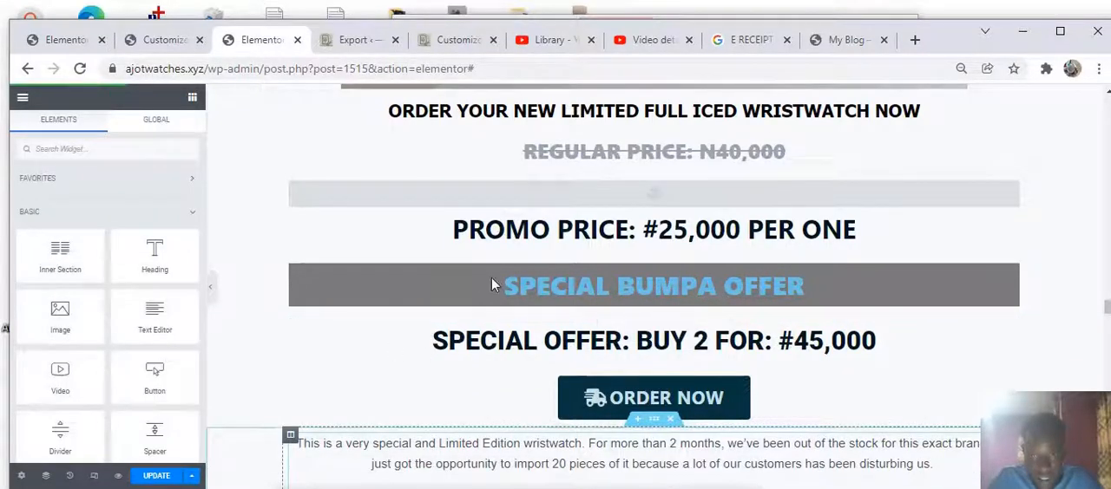
Link the ORDER NOW button above BENEFITS to #order, the anchor above PROMO PRICE, and update the page
click(577, 202)
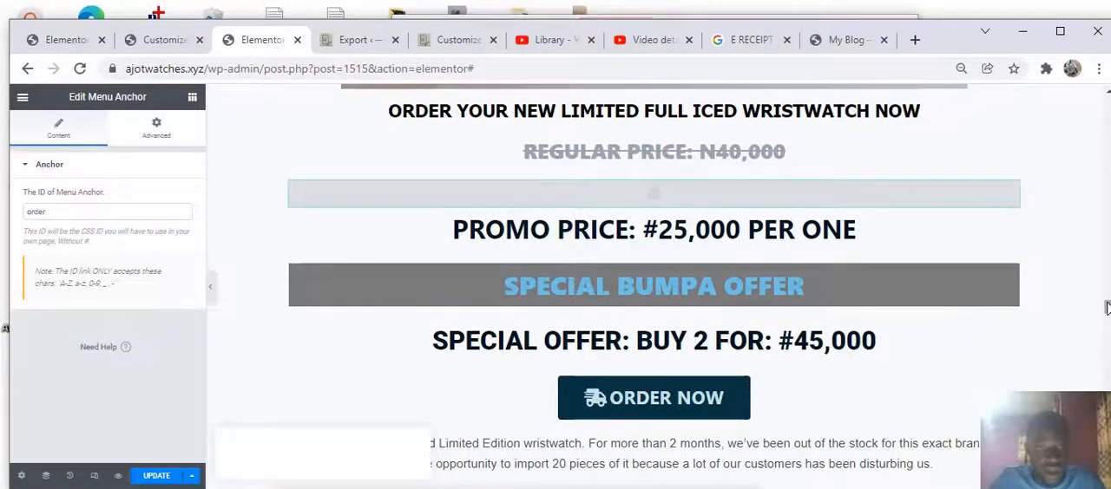
drag(1107, 308, 1108, 175)
scroll(591, 243, up, 5)
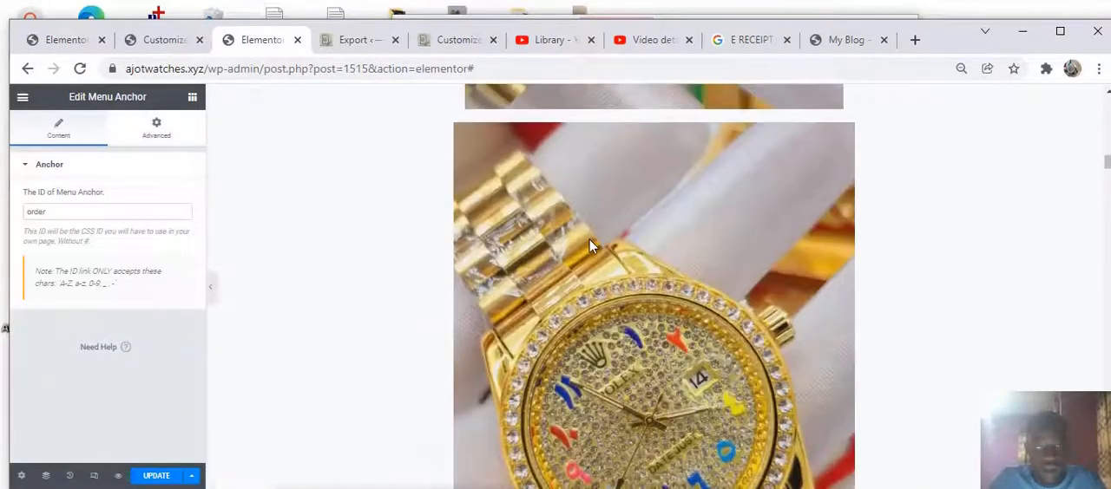
scroll(587, 229, down, 10)
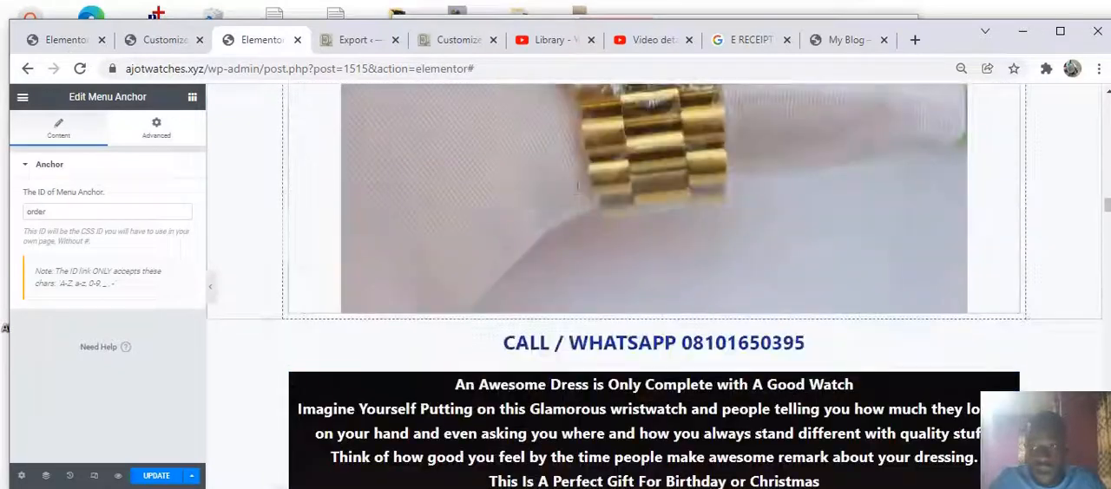
scroll(580, 195, down, 3)
mouse_move(597, 301)
mouse_down()
mouse_move(409, 291)
mouse_move(92, 222)
mouse_move(461, 249)
mouse_move(603, 302)
mouse_up()
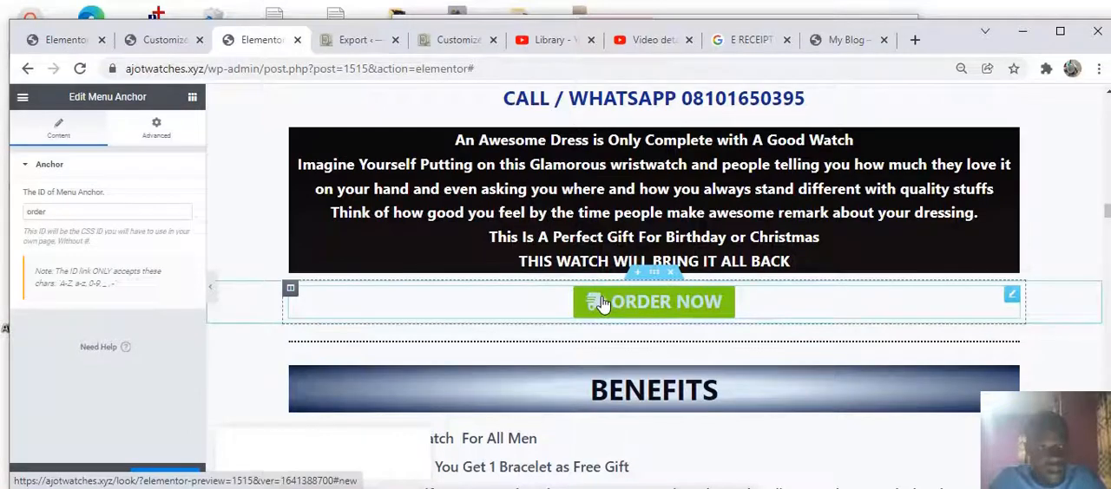
click(707, 310)
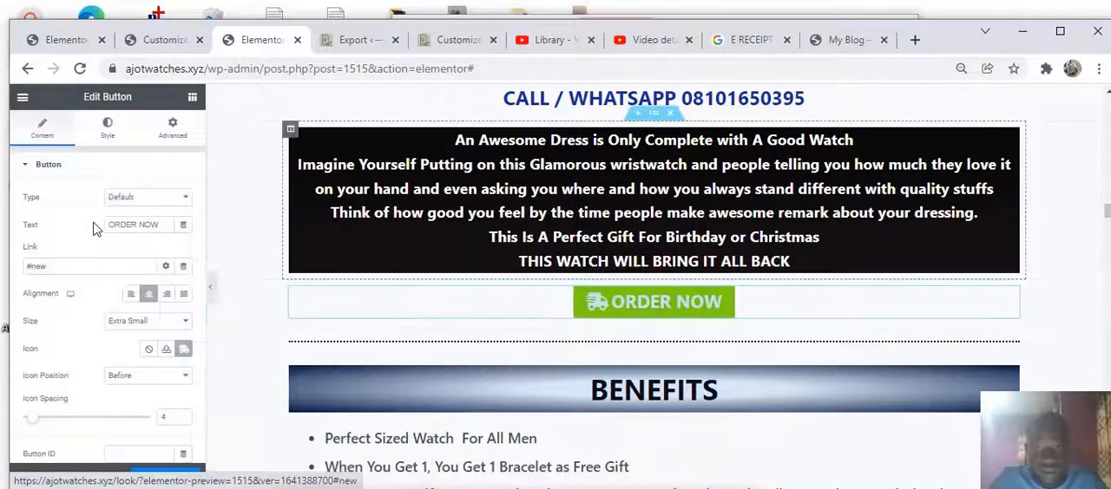
click(80, 266)
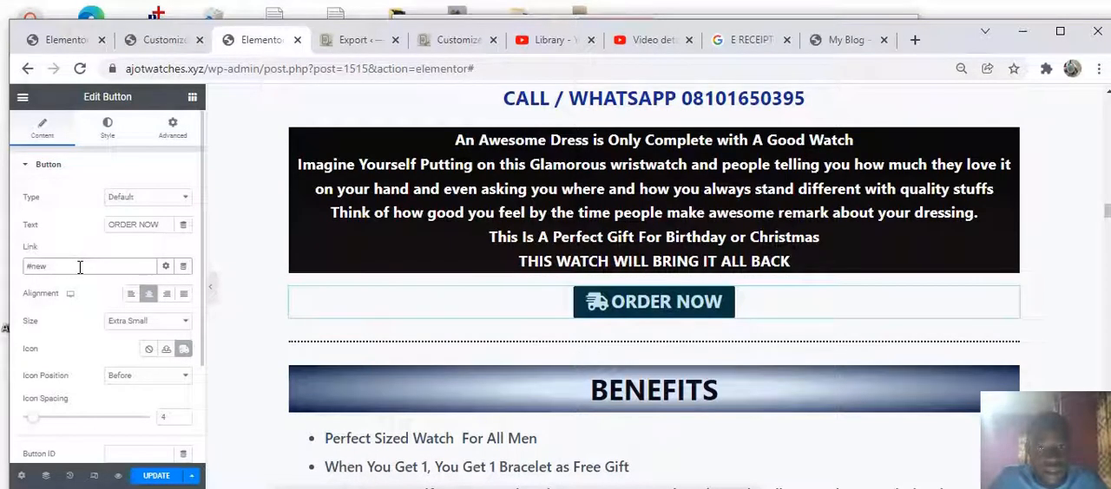
text(o)
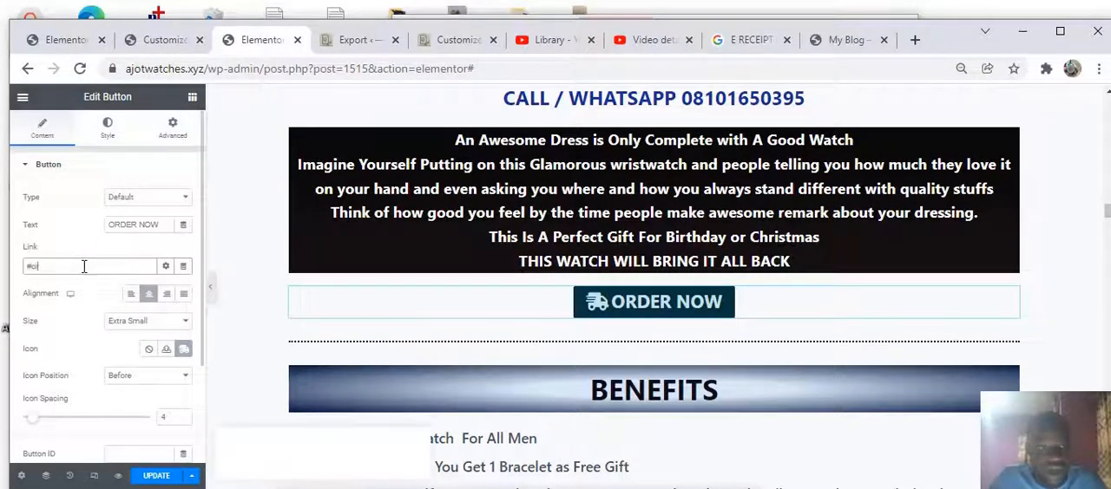
text(rd)
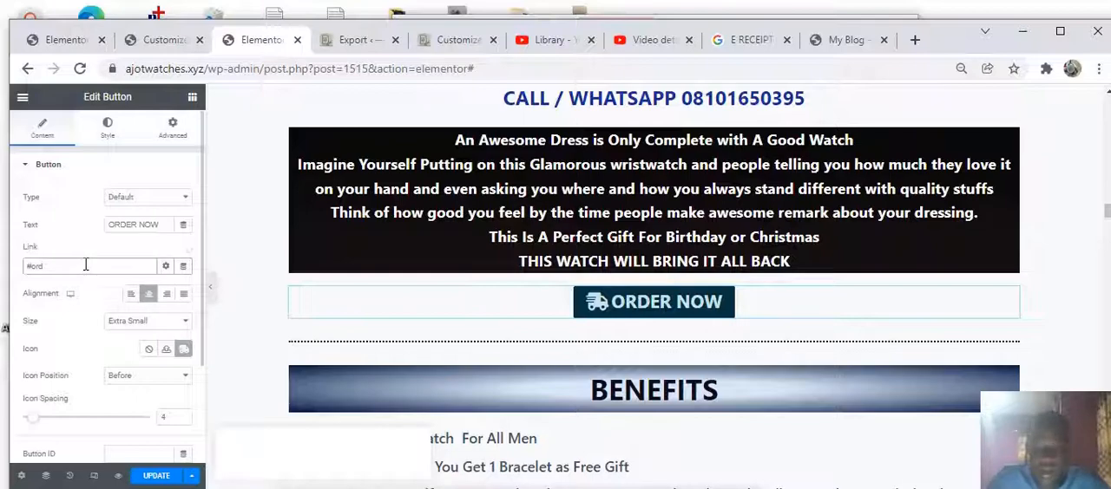
text(er)
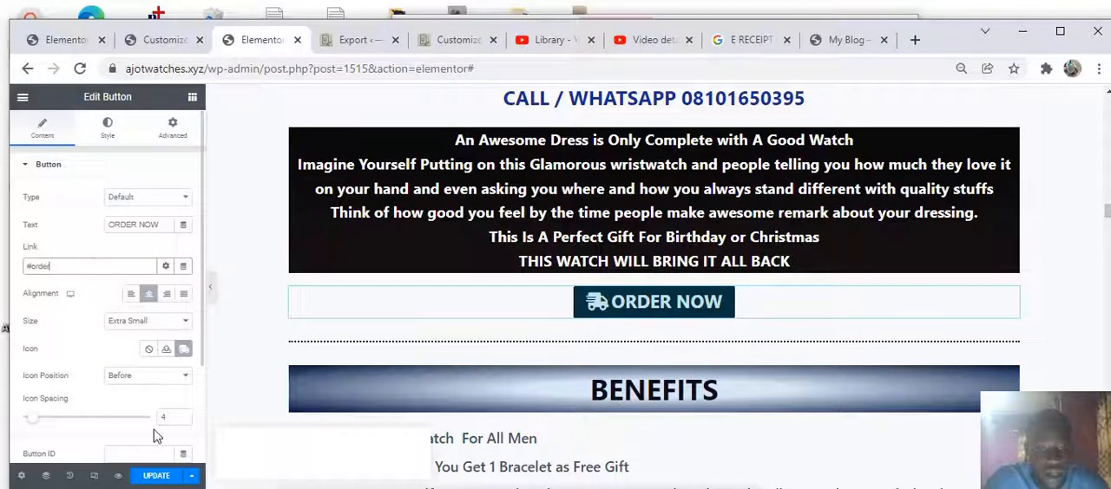
scroll(107, 241, down, 3)
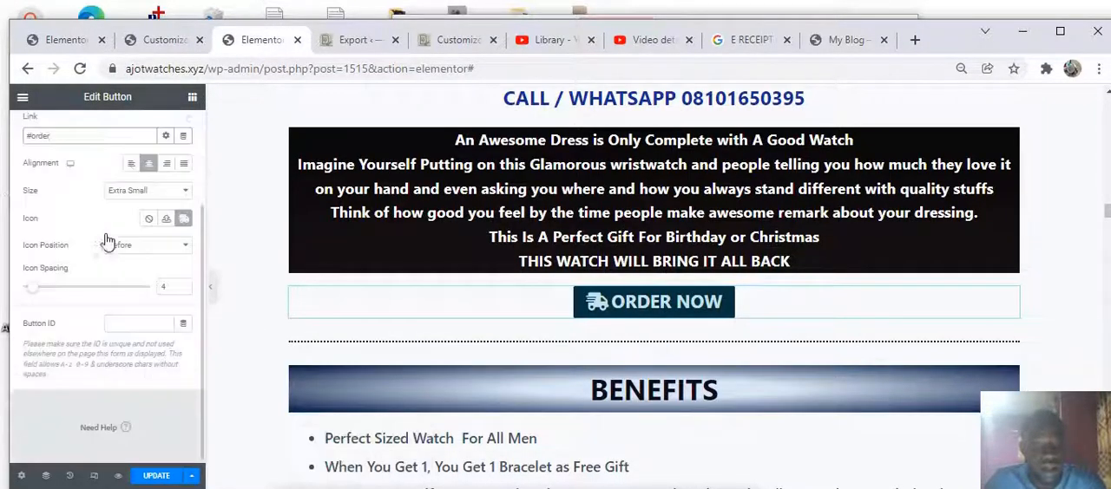
click(151, 476)
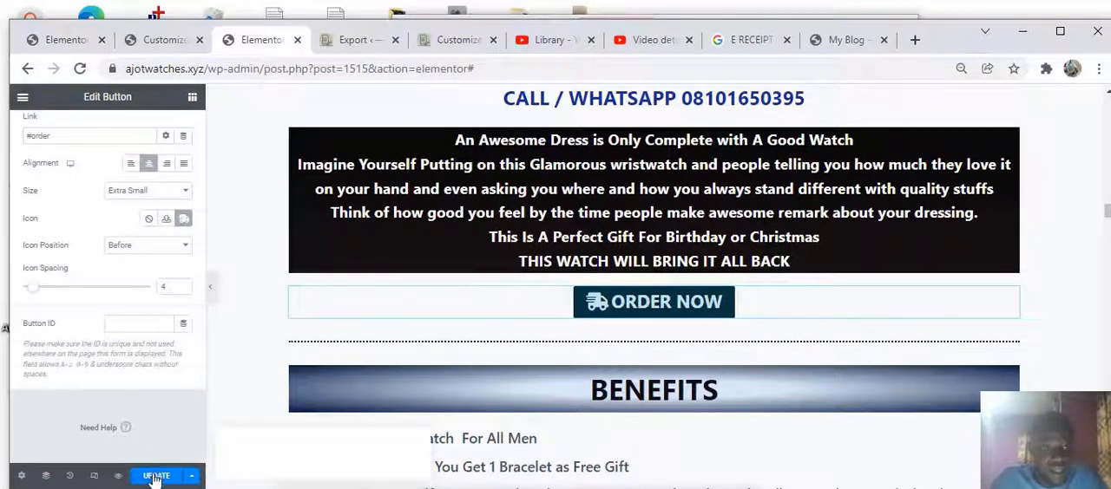
click(151, 476)
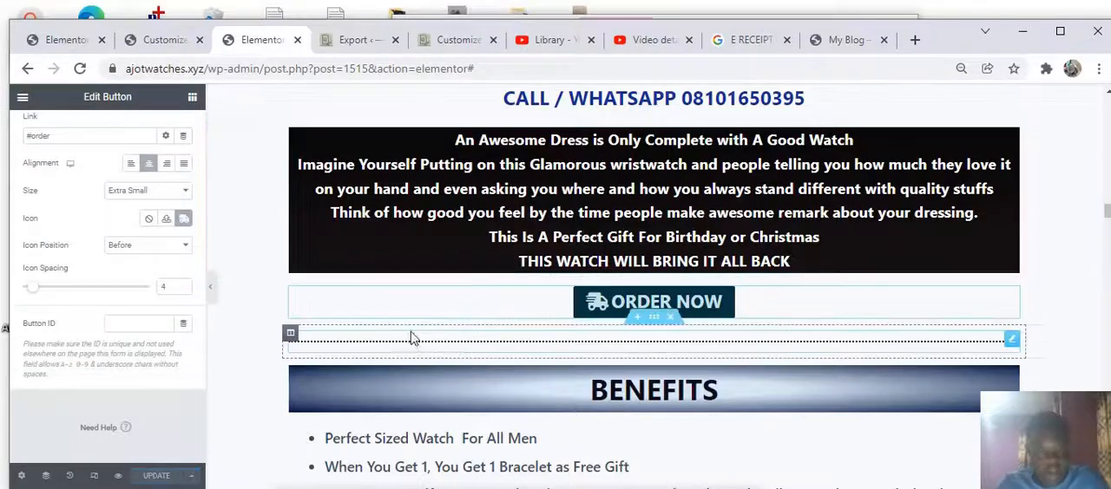
Scroll down the page and play the embedded YouTube video under PLEASE WATCH THIS VIDEO BEFORE YOU PROCEED
scroll(411, 335, down, 2)
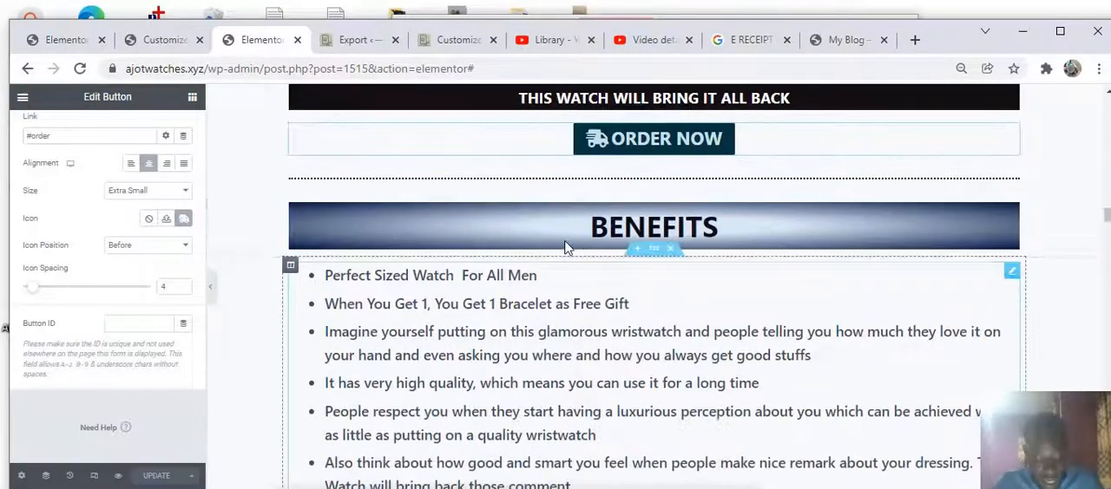
scroll(565, 249, down, 2)
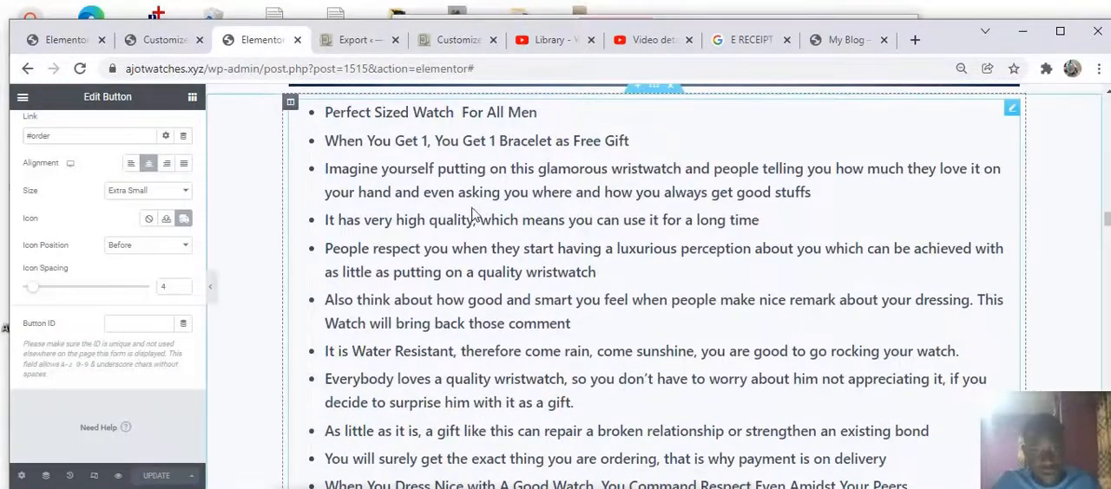
scroll(473, 215, down, 6)
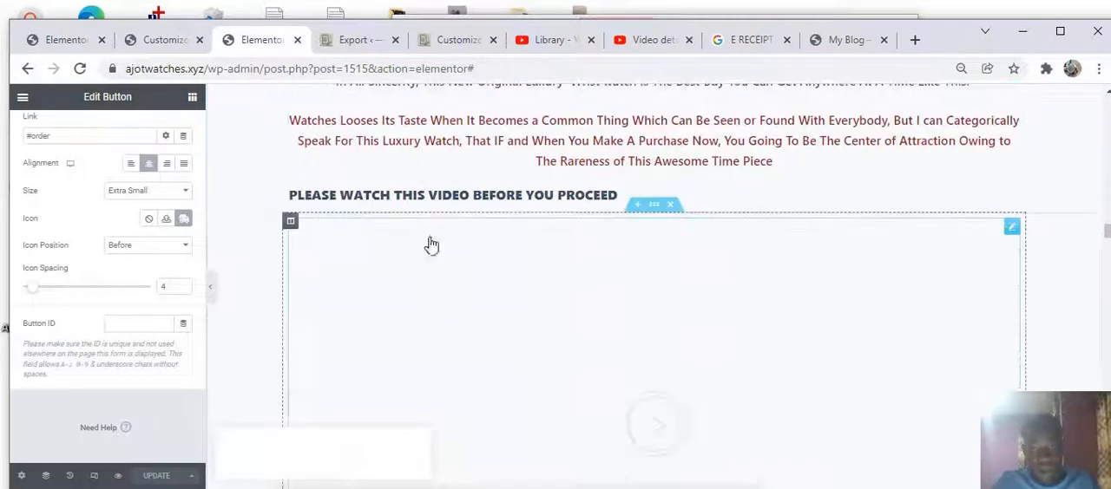
scroll(431, 246, up, 1)
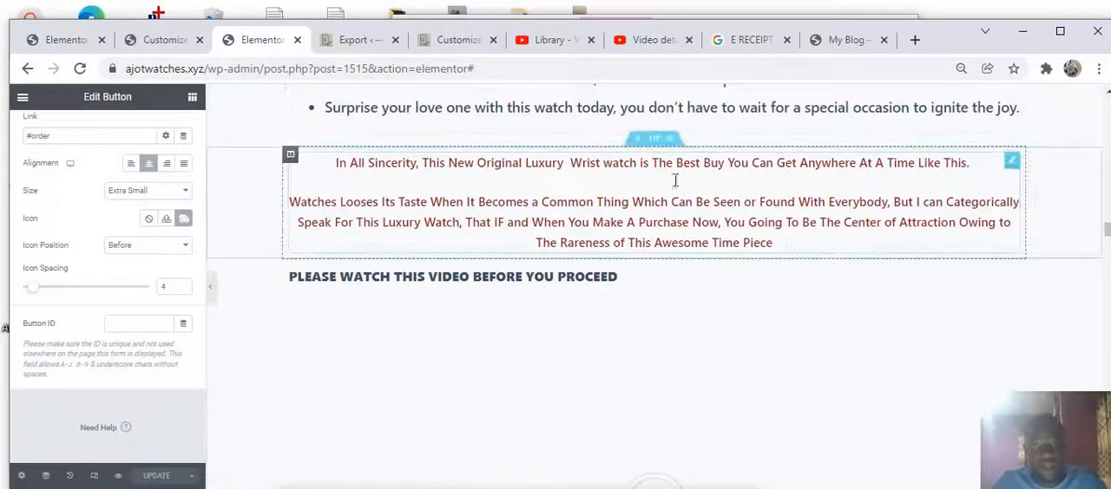
scroll(607, 204, down, 4)
scroll(608, 217, up, 3)
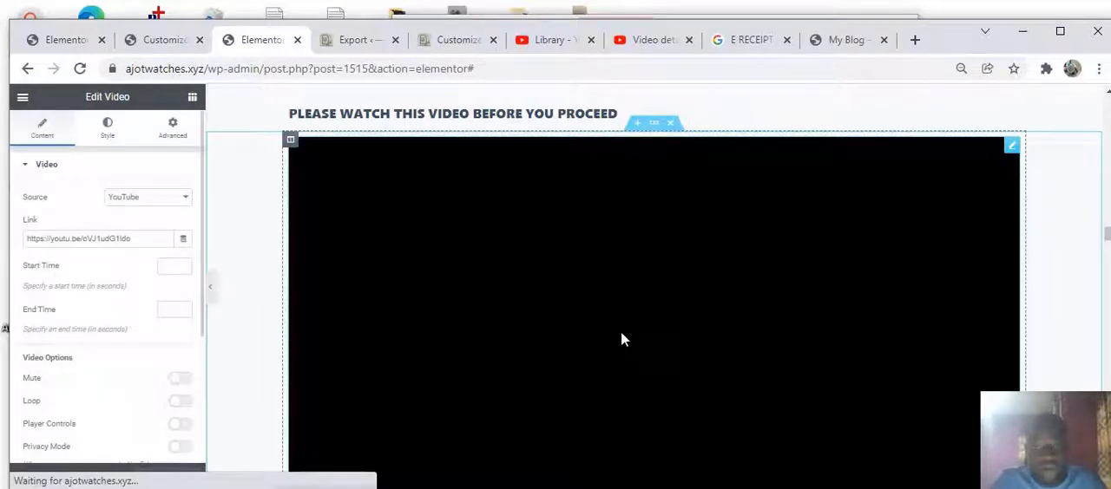
scroll(696, 355, down, 3)
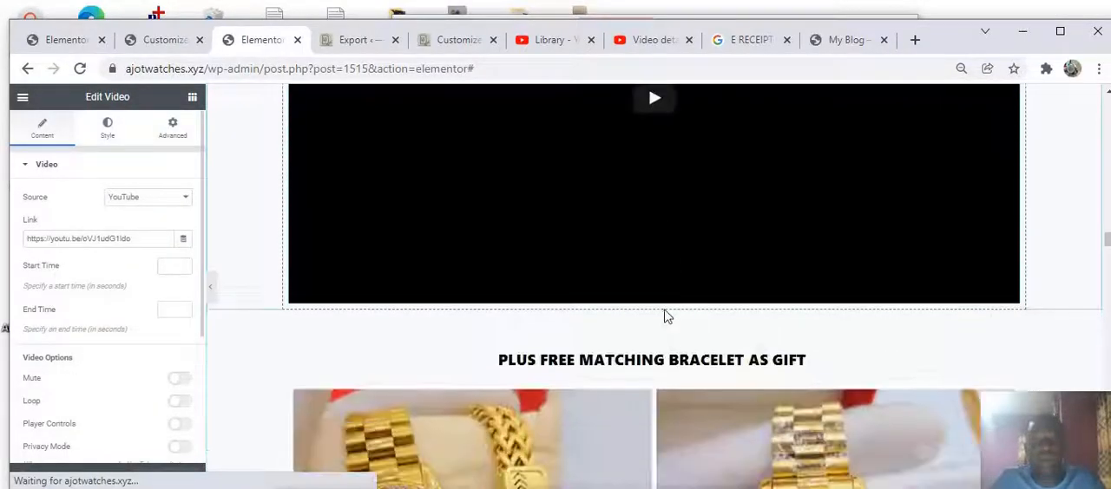
scroll(665, 315, up, 2)
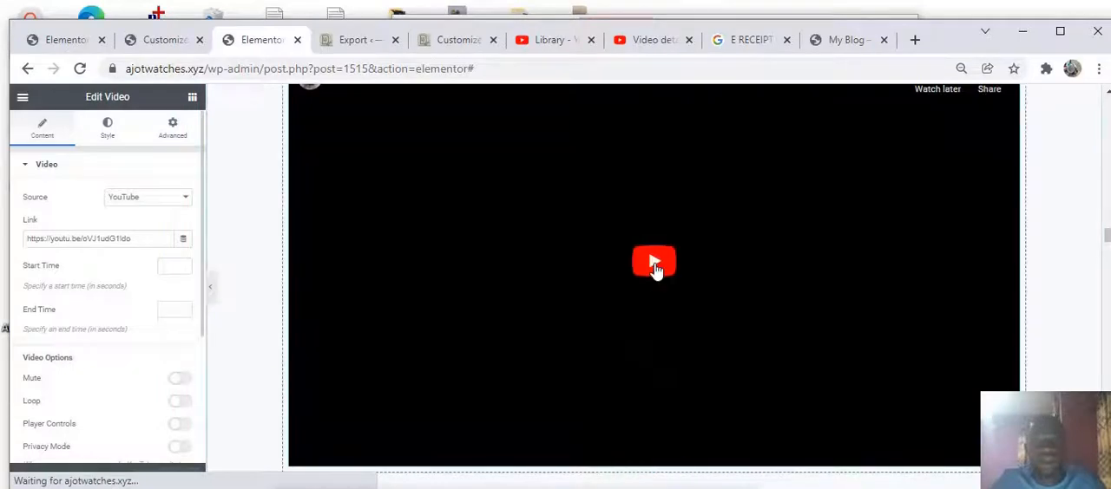
click(654, 268)
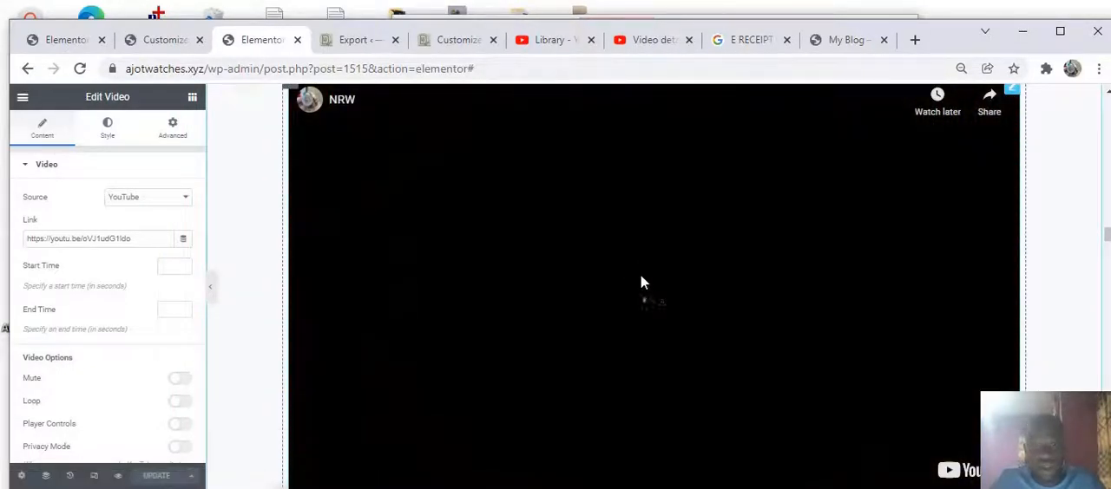
Watch the embedded watch video under PLEASE WATCH THIS VIDEO BEFORE YOU PROCEED while scrolling around it
scroll(646, 285, up, 1)
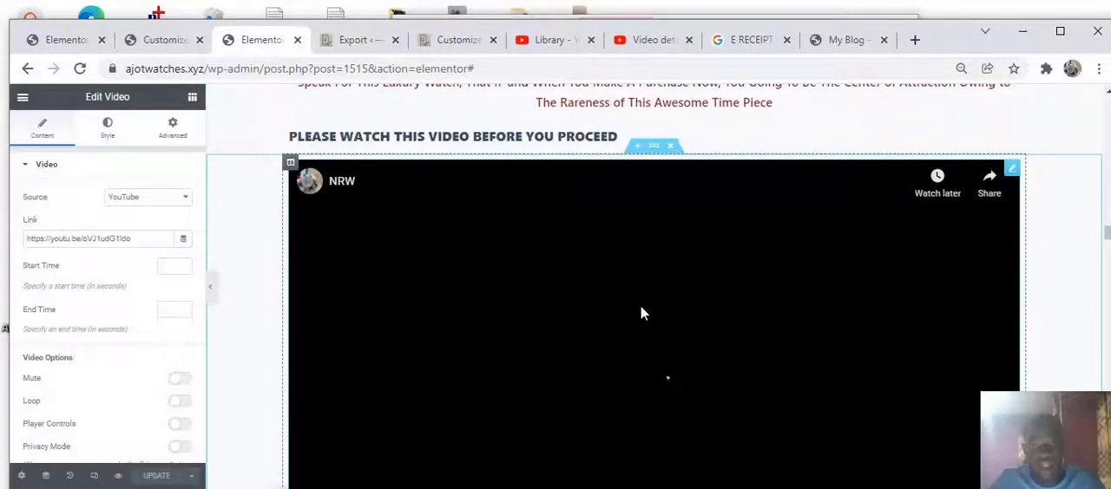
scroll(645, 304, down, 1)
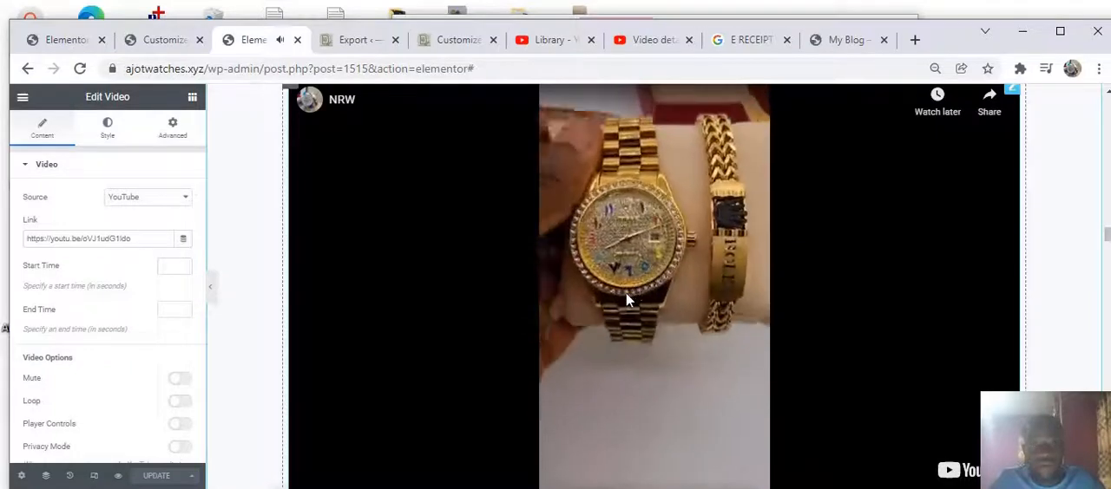
scroll(647, 287, down, 1)
scroll(646, 278, up, 1)
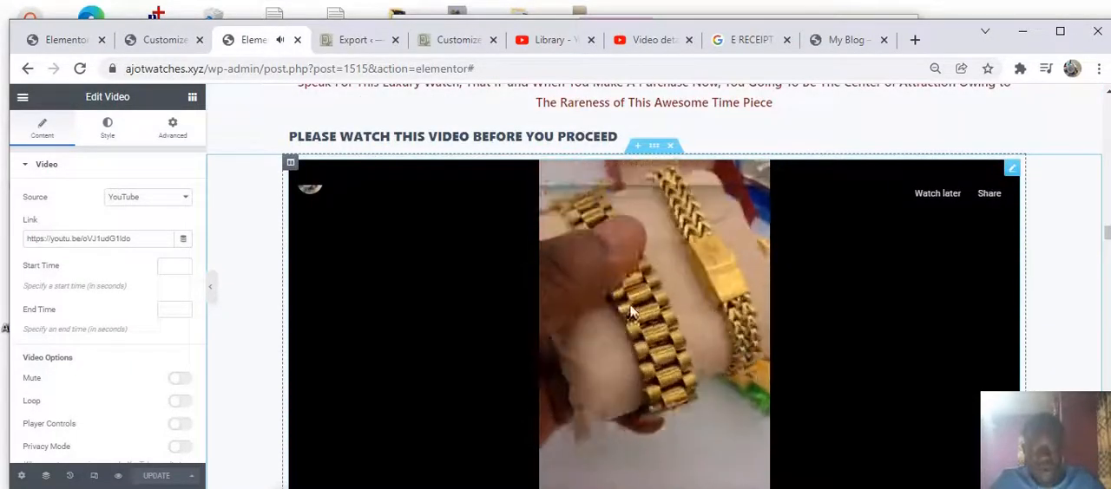
scroll(653, 304, down, 1)
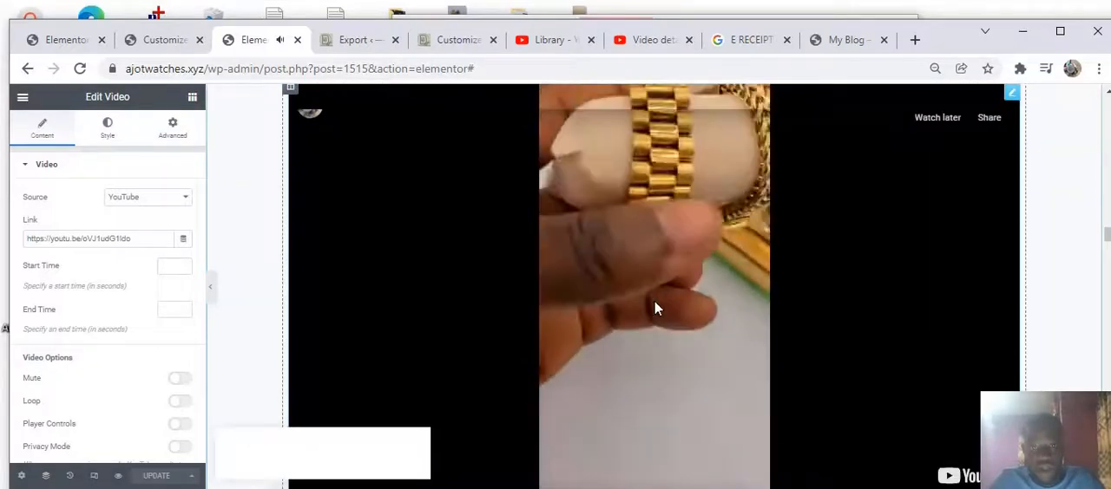
scroll(651, 298, up, 2)
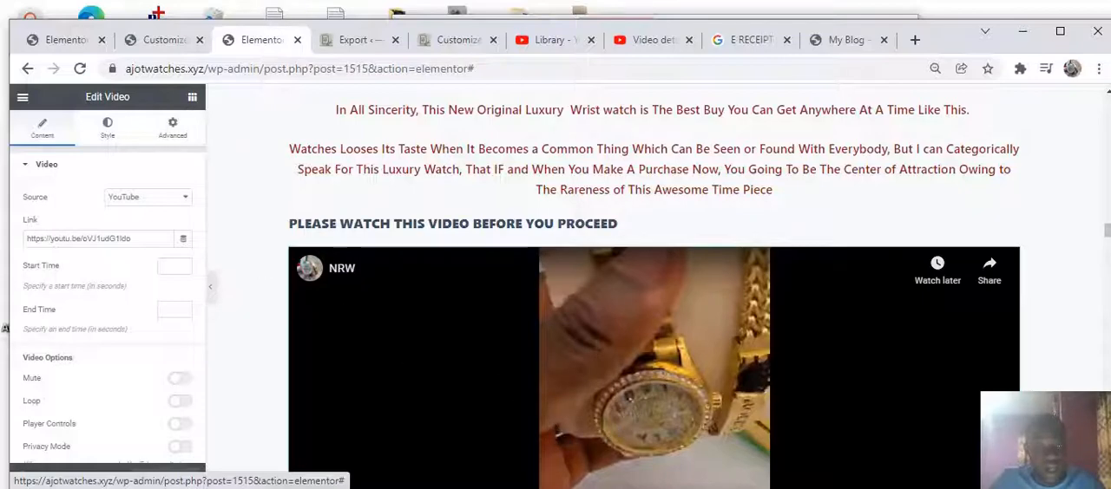
Add a Video widget between the PLEASE WATCH THIS VIDEO heading and the existing watch video
click(192, 97)
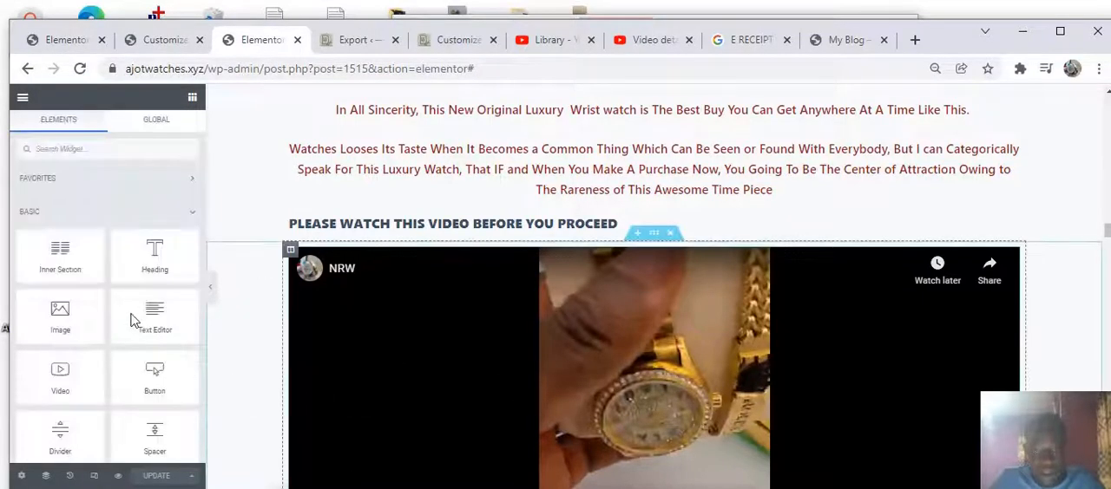
click(51, 377)
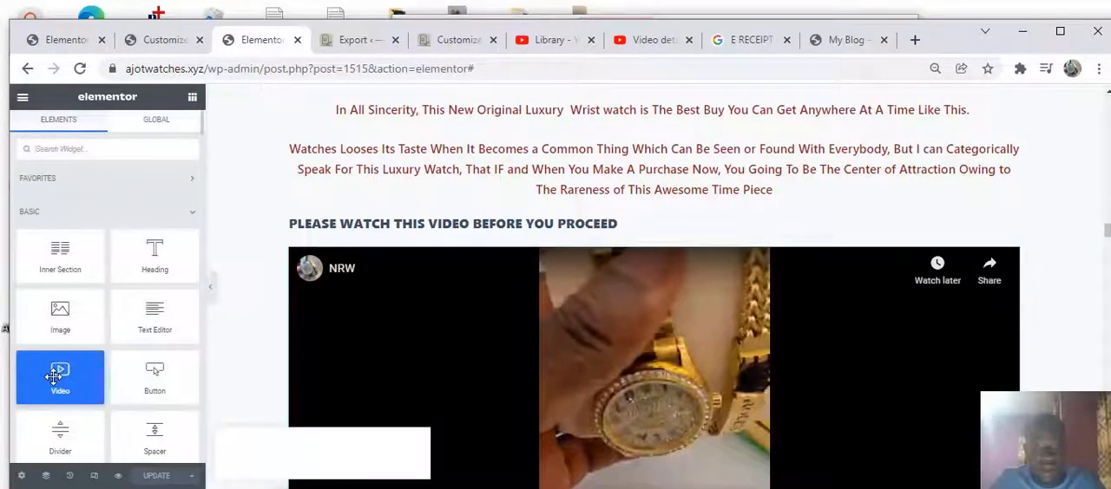
drag(54, 375, 562, 239)
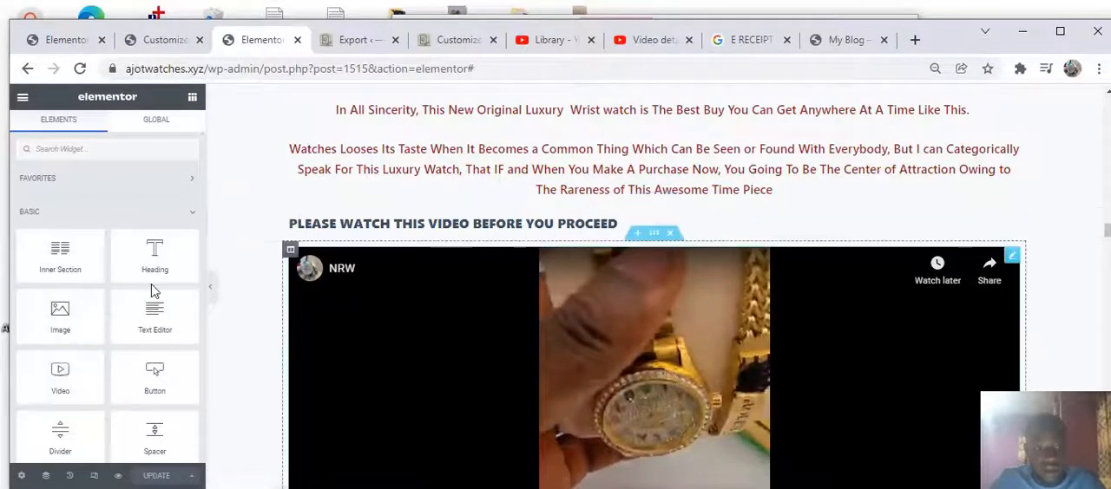
drag(77, 373, 665, 236)
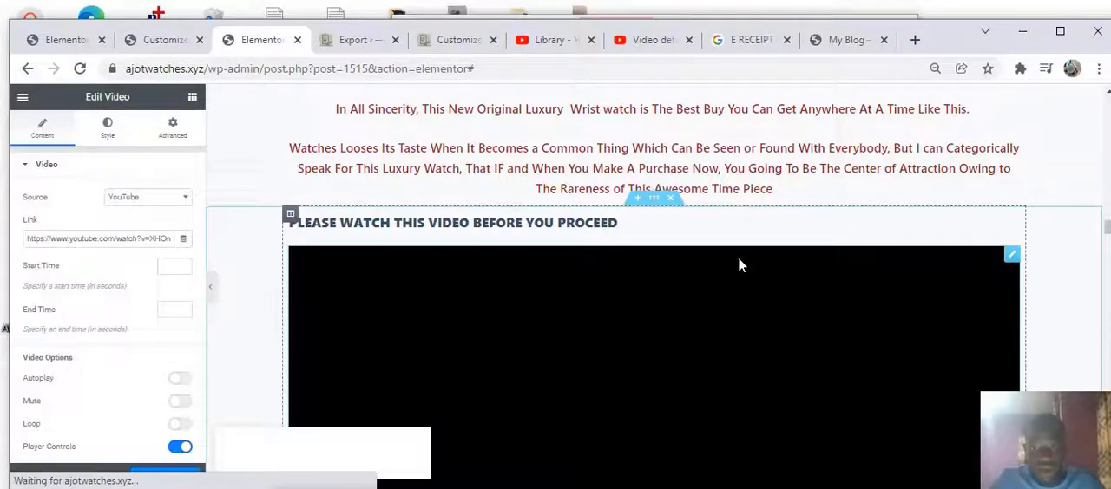
Open the existing watch video's settings and select its YouTube link
scroll(738, 265, down, 6)
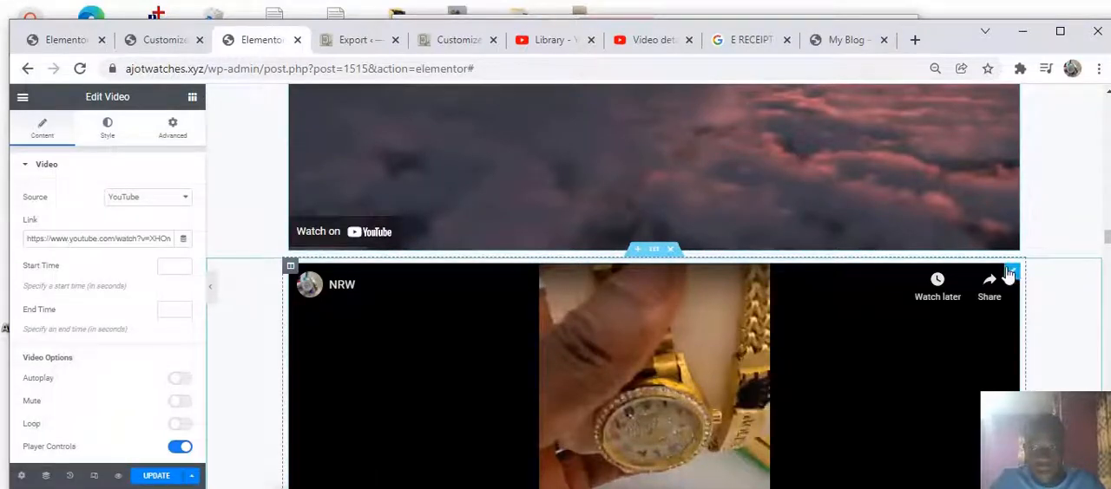
click(1011, 276)
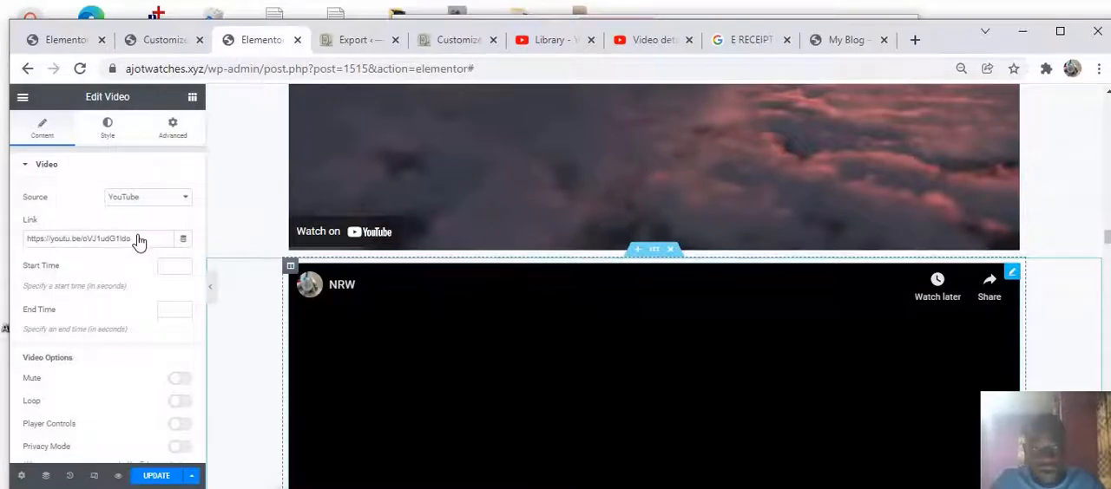
click(79, 239)
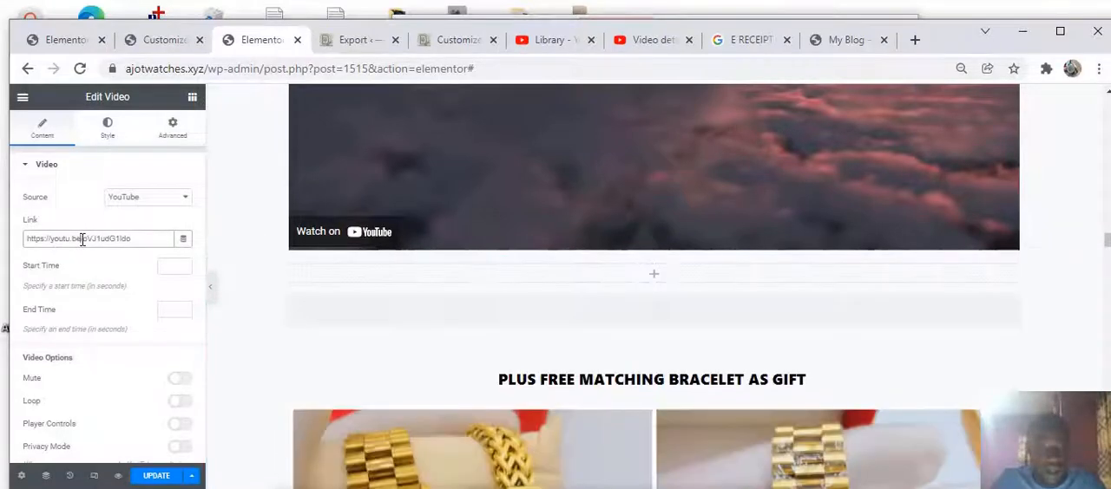
key(ctrl+a)
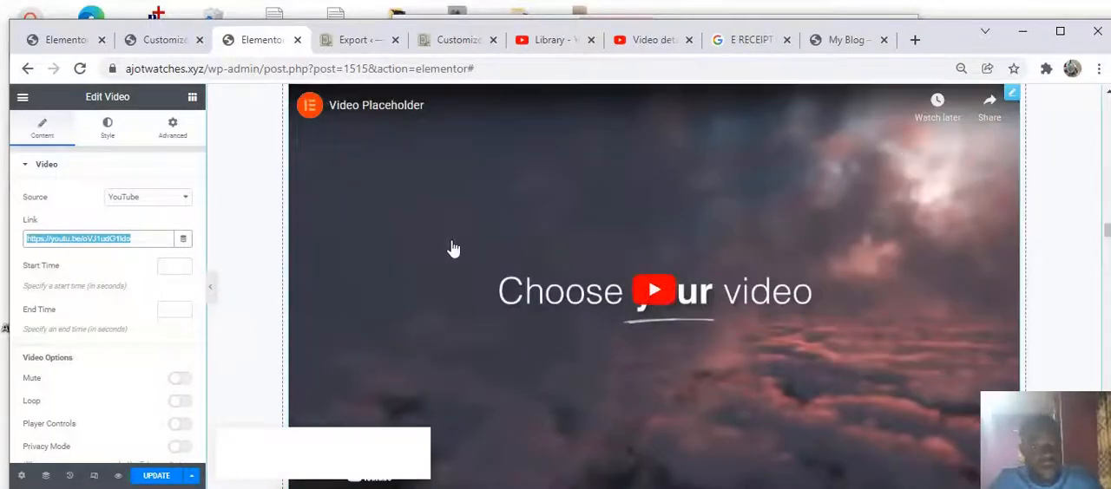
click(542, 220)
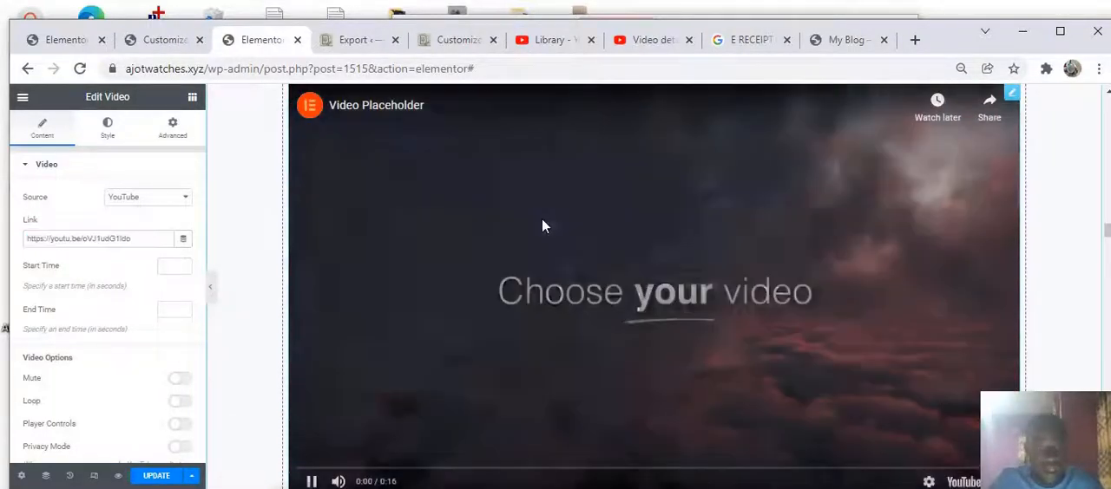
click(146, 236)
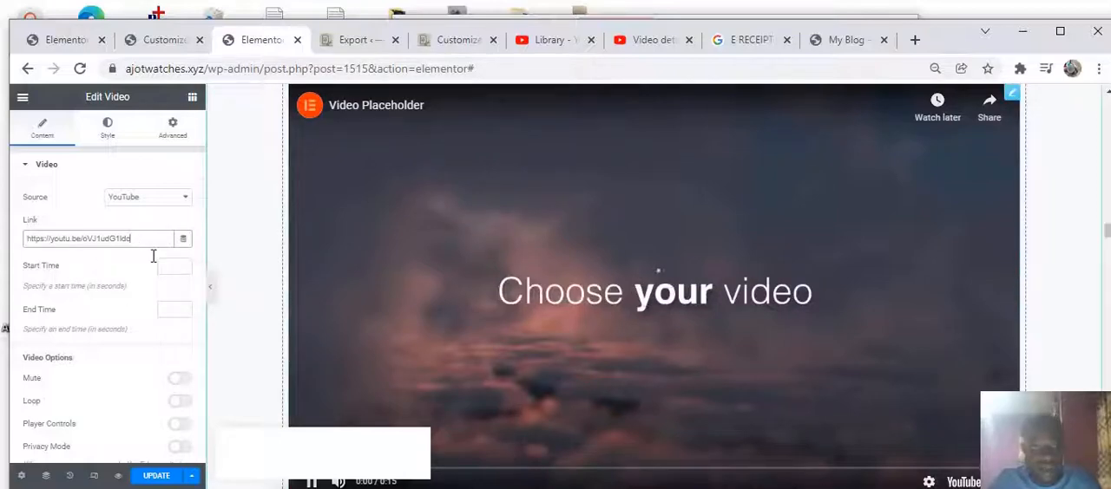
key(F11)
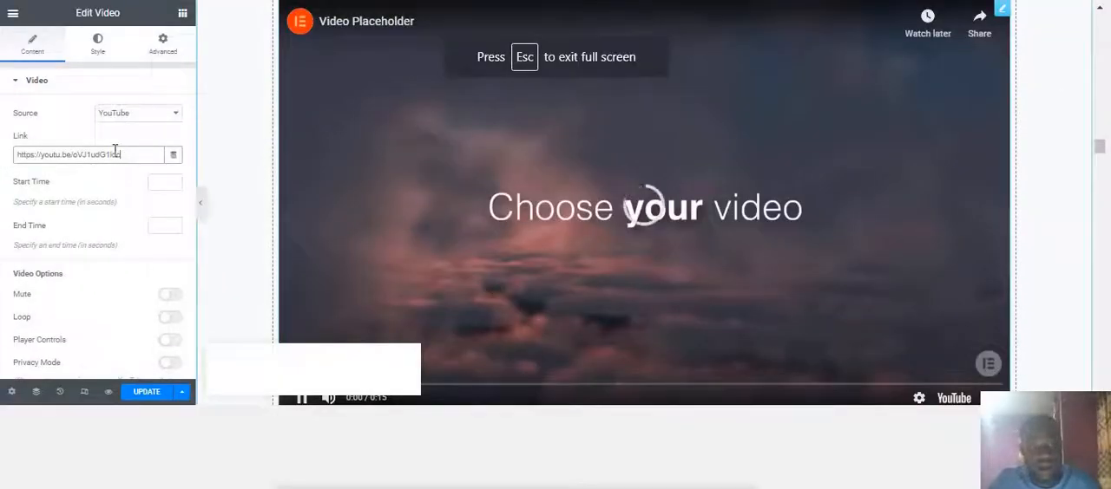
scroll(124, 159, down, 1)
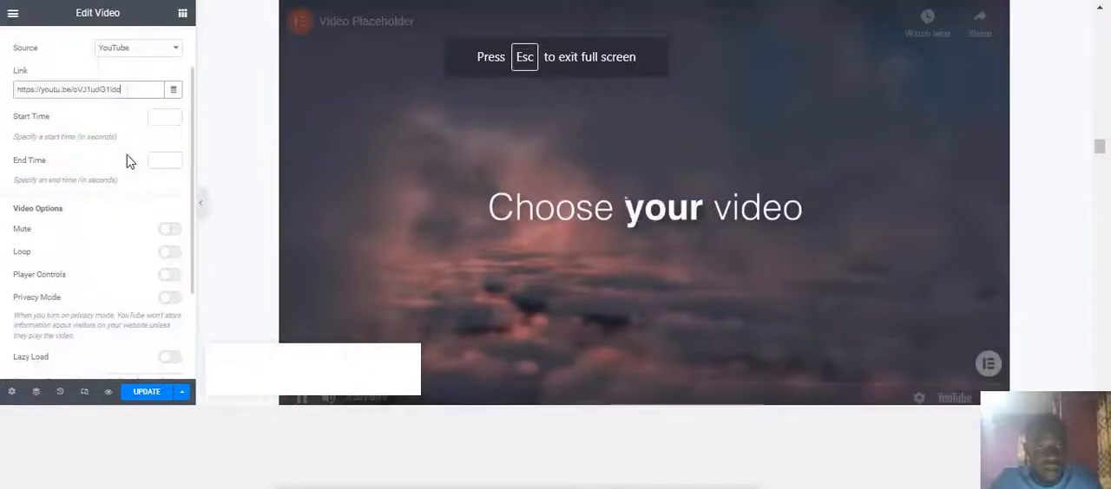
scroll(124, 159, down, 2)
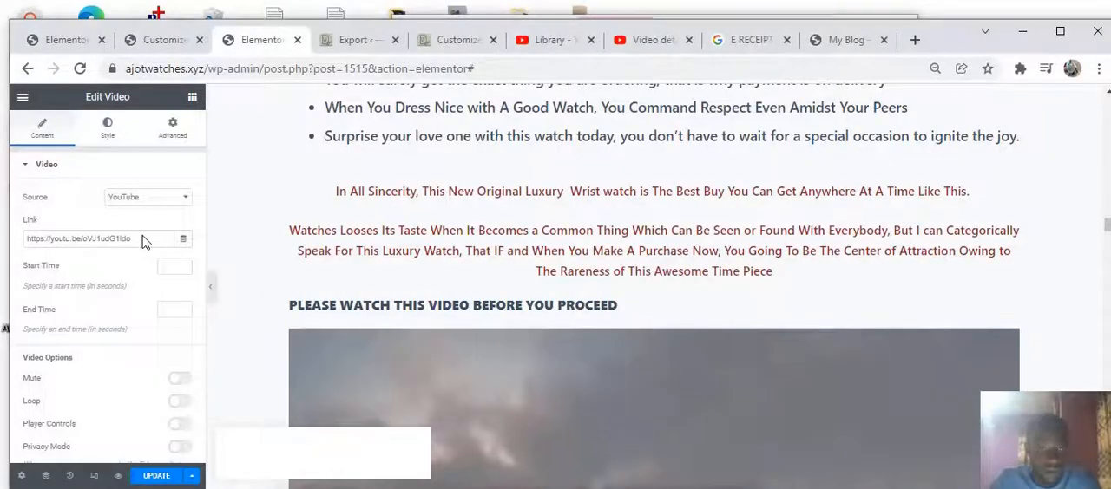
Select the YouTube link in the video's Link field once more
click(132, 240)
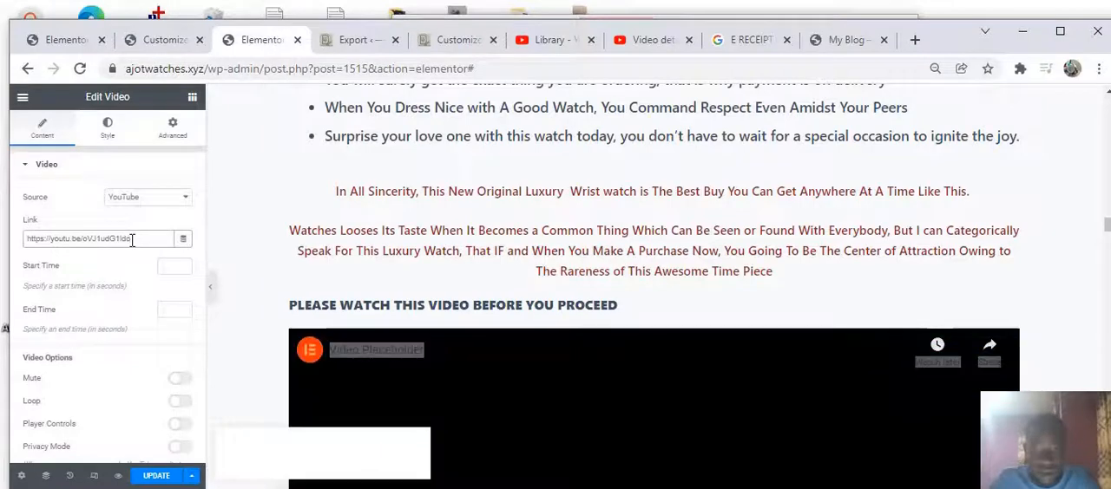
key(ctrl+a)
click(133, 246)
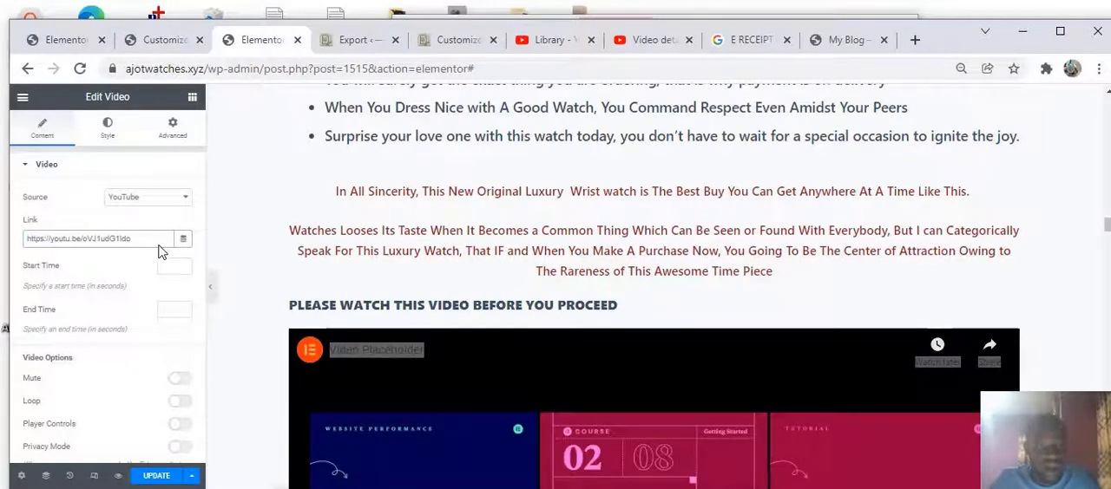
key(ctrl+a)
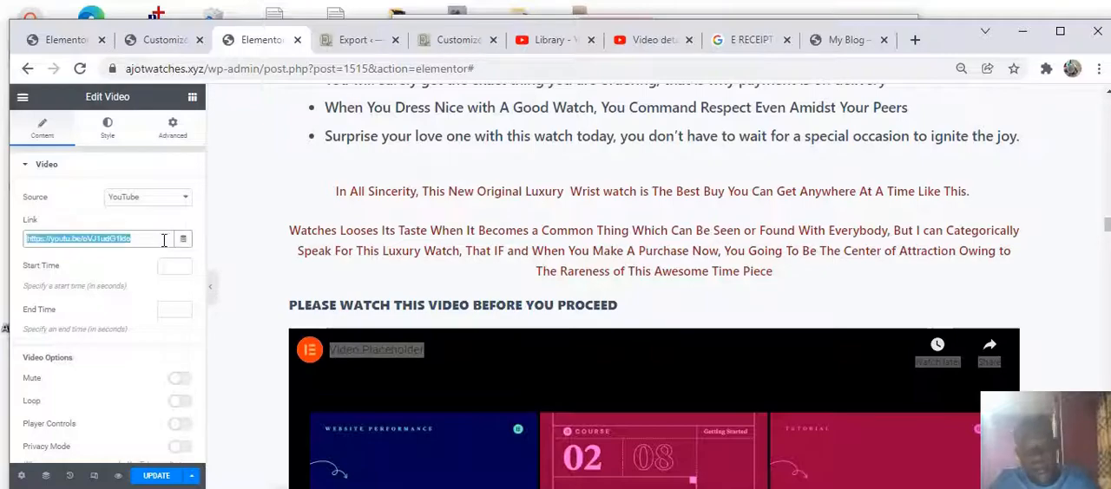
click(162, 241)
Scroll between the placeholder video and the watch video and replay the placeholder video
scroll(638, 275, down, 2)
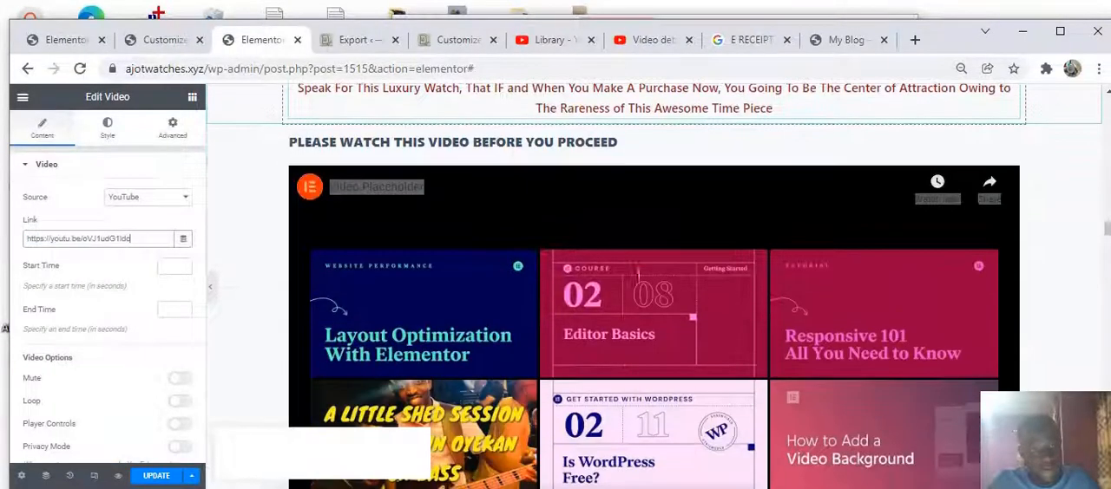
scroll(616, 279, down, 3)
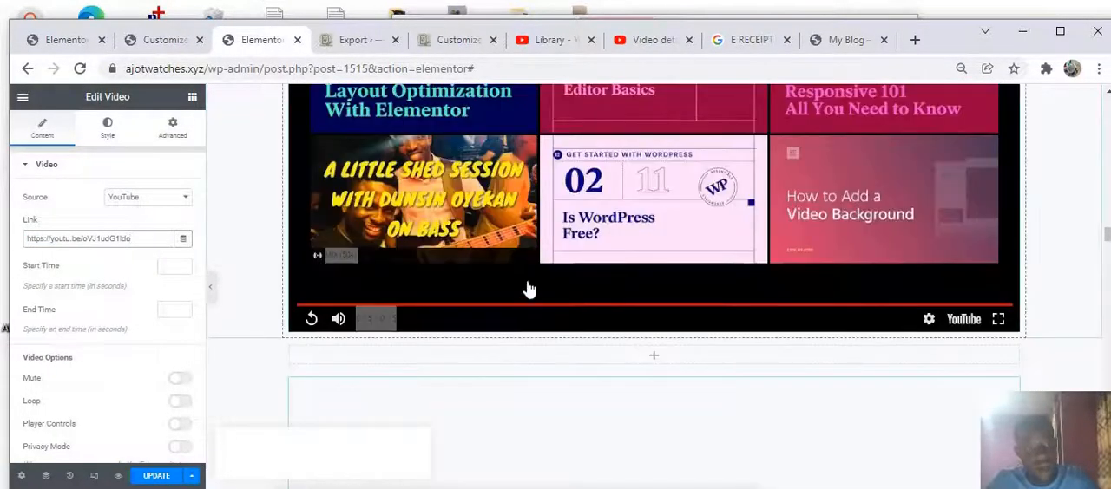
scroll(515, 290, down, 3)
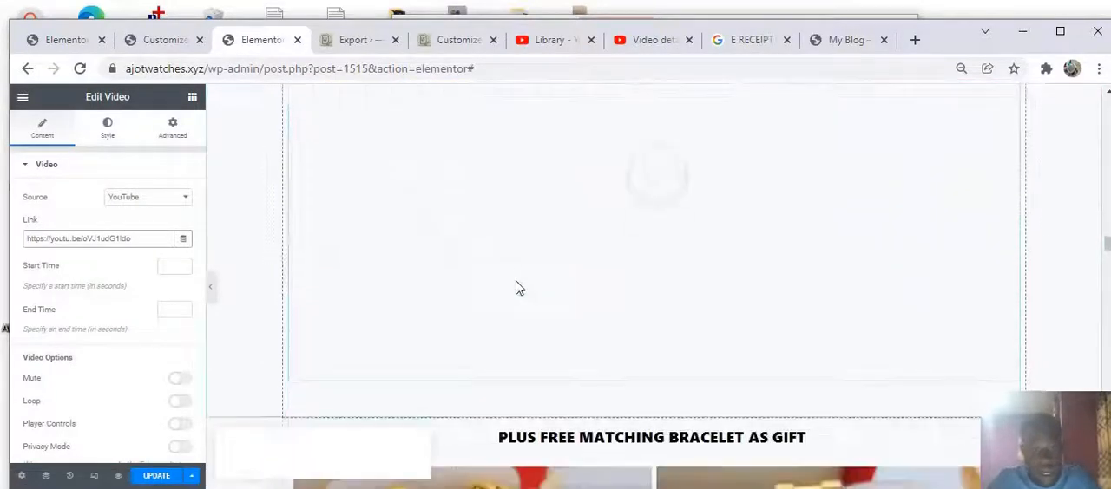
scroll(549, 271, up, 1)
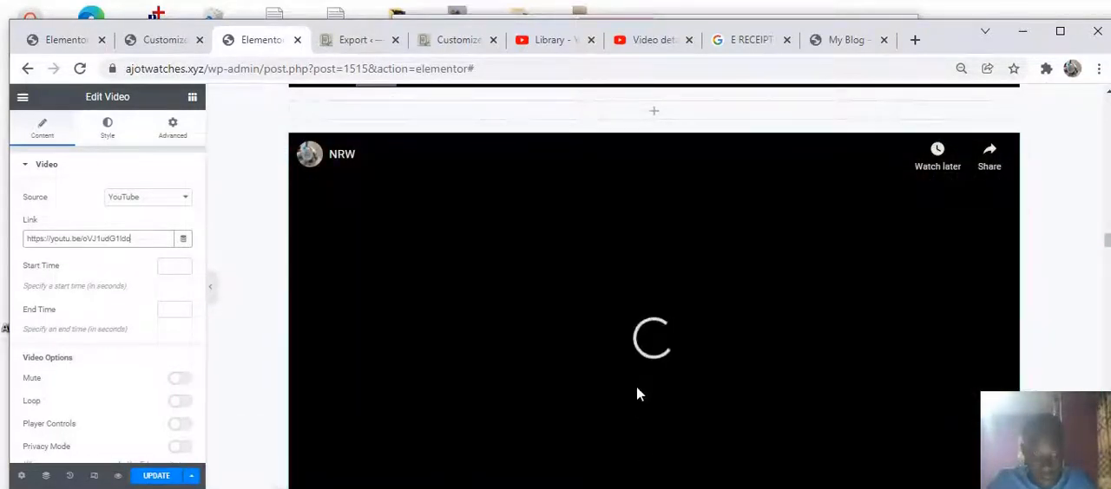
scroll(646, 172, up, 3)
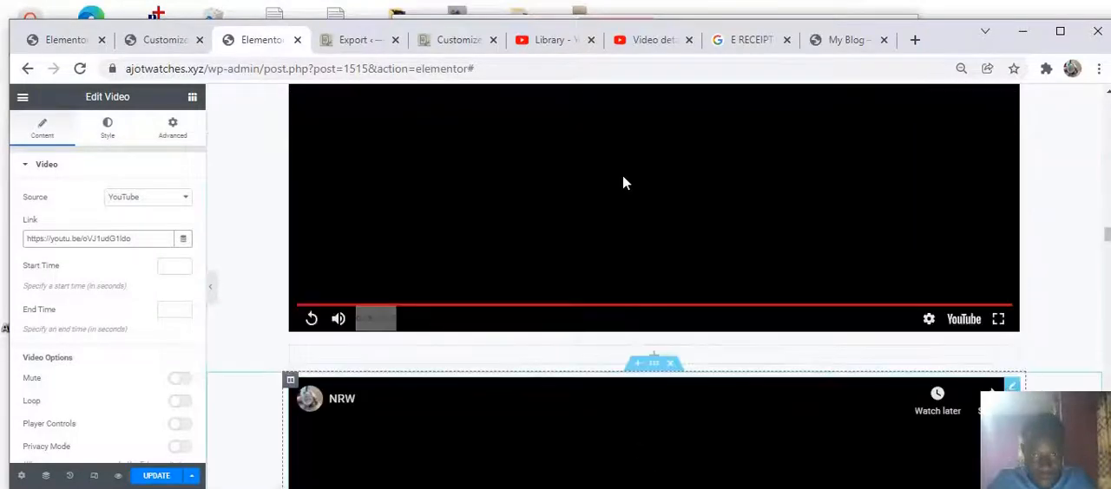
scroll(589, 194, up, 2)
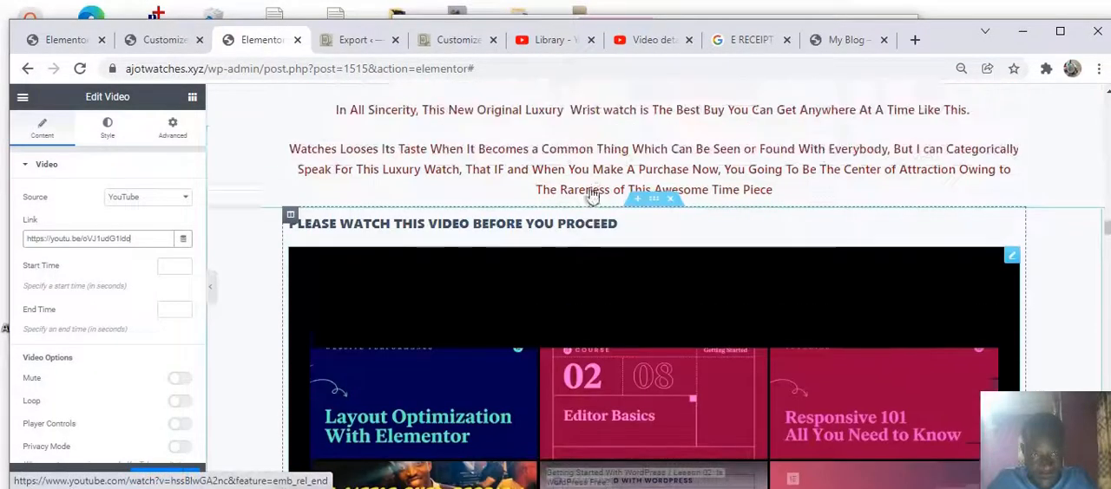
scroll(591, 257, down, 3)
scroll(581, 230, down, 1)
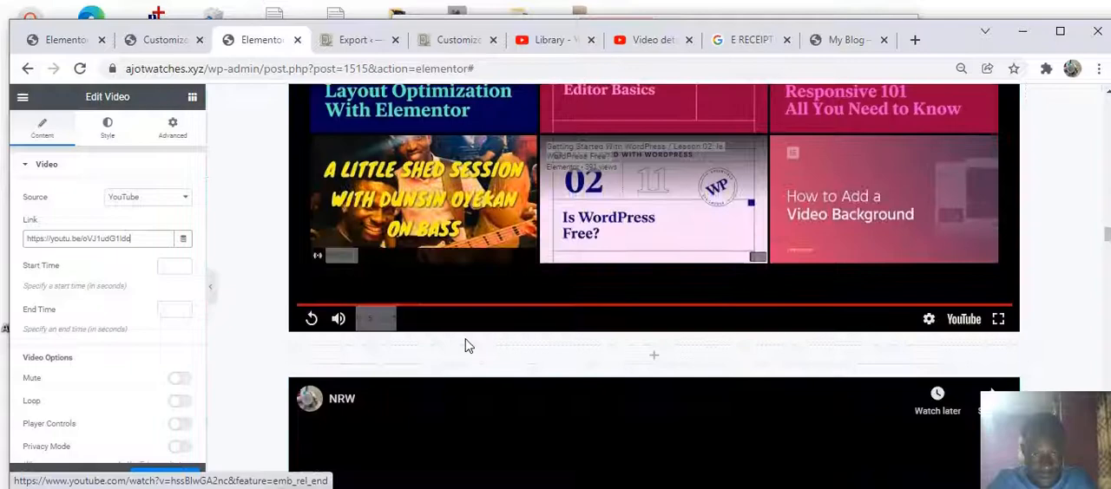
click(313, 319)
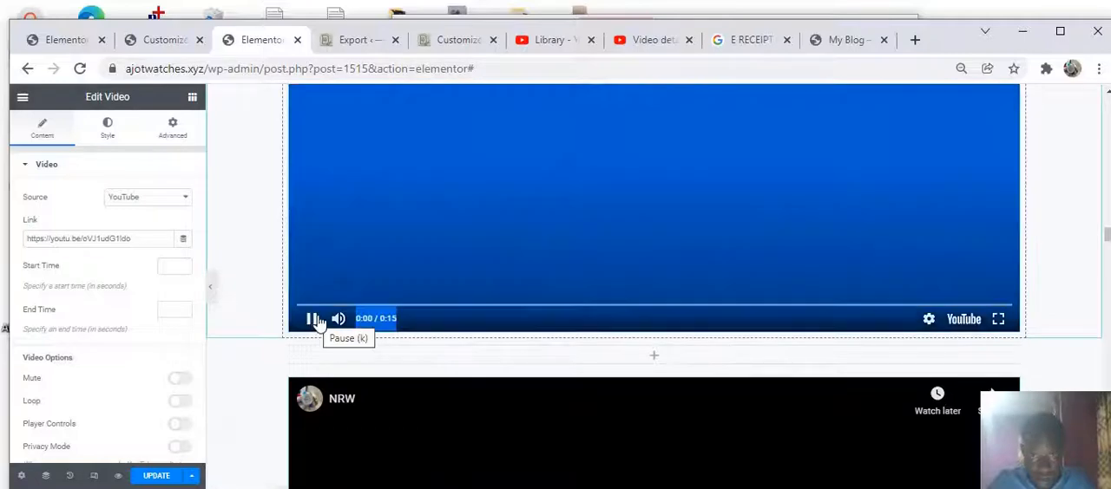
scroll(560, 222, up, 2)
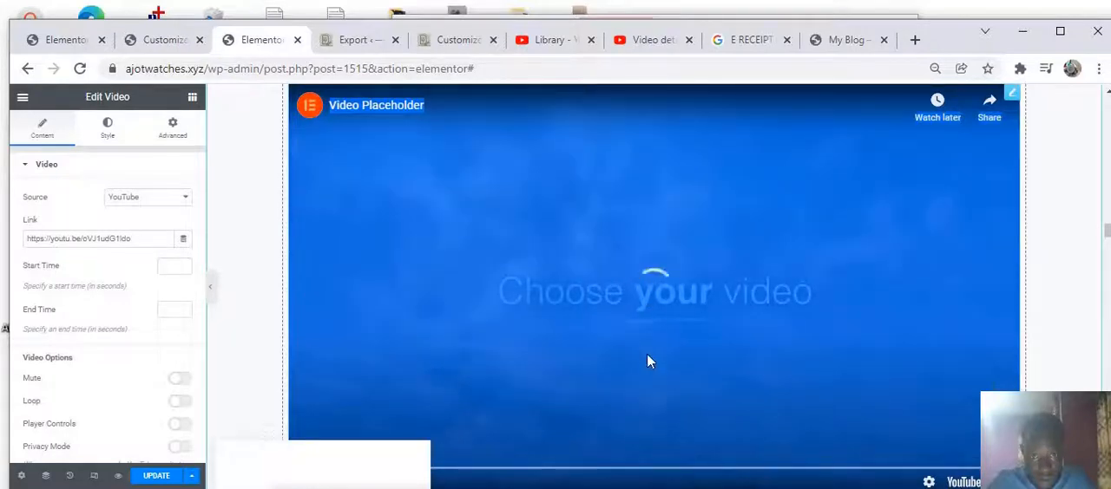
scroll(649, 357, down, 2)
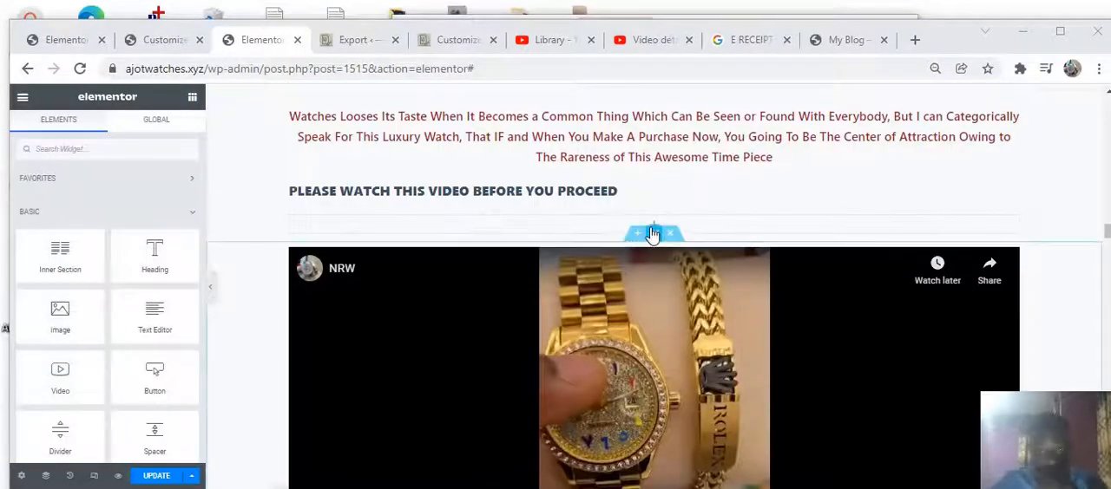
Add a Video widget between the PLEASE WATCH THIS VIDEO heading and the existing watch video
click(655, 230)
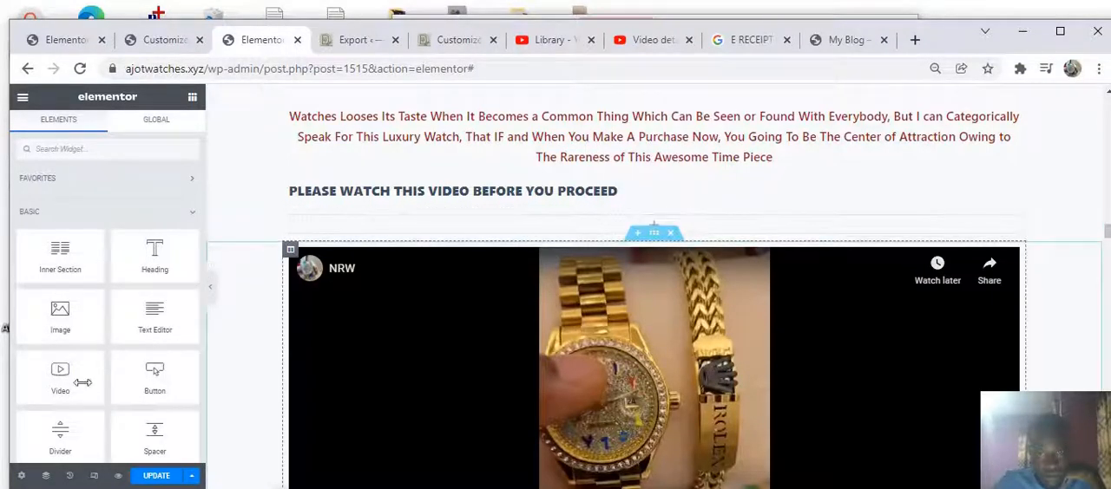
drag(57, 388, 479, 222)
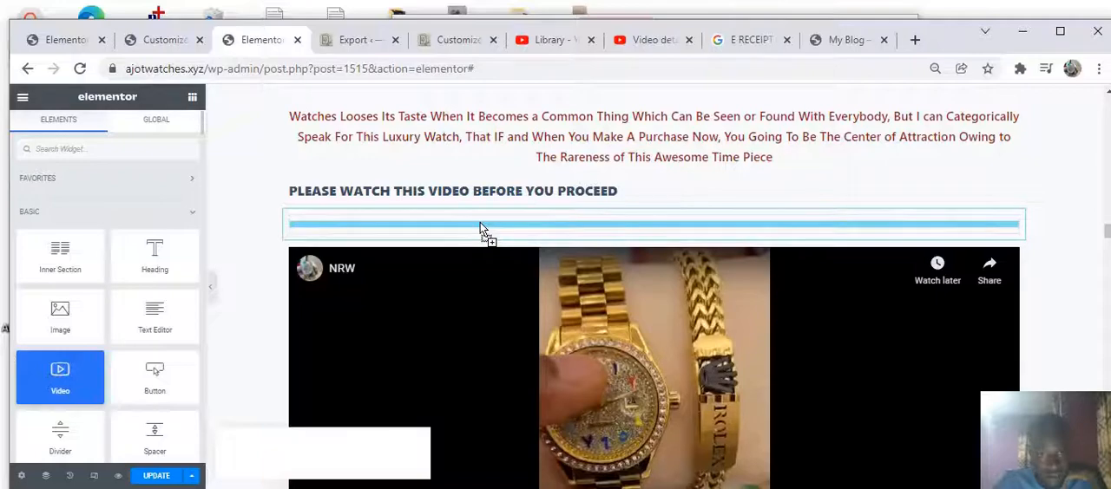
drag(480, 222, 449, 249)
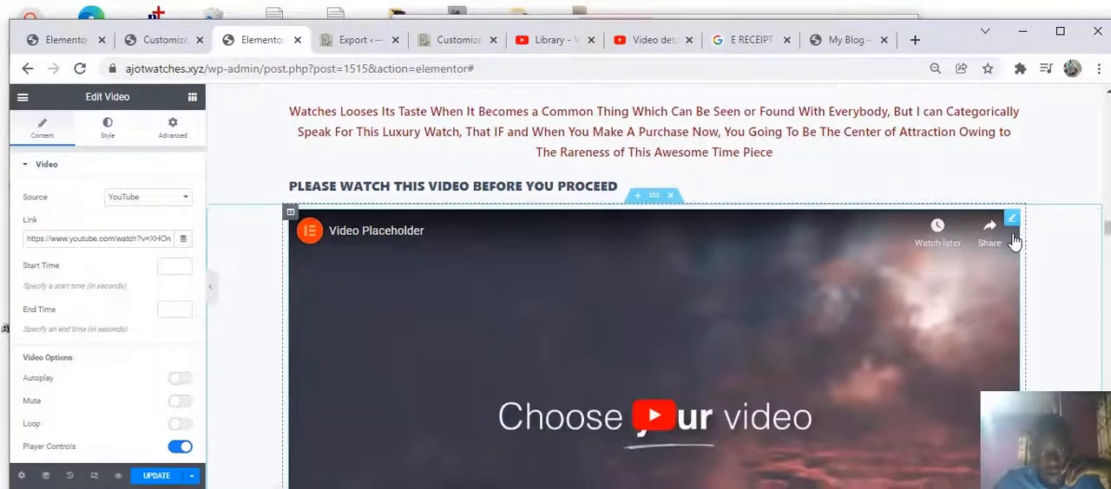
scroll(1011, 245, down, 5)
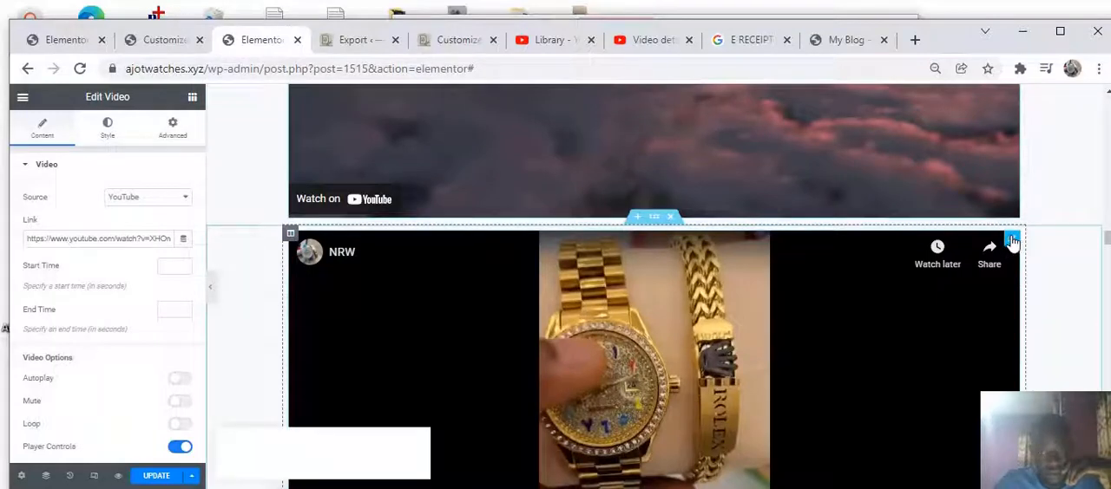
Copy the original watch video's YouTube link and paste it as the link of the newly added video widget
click(1011, 241)
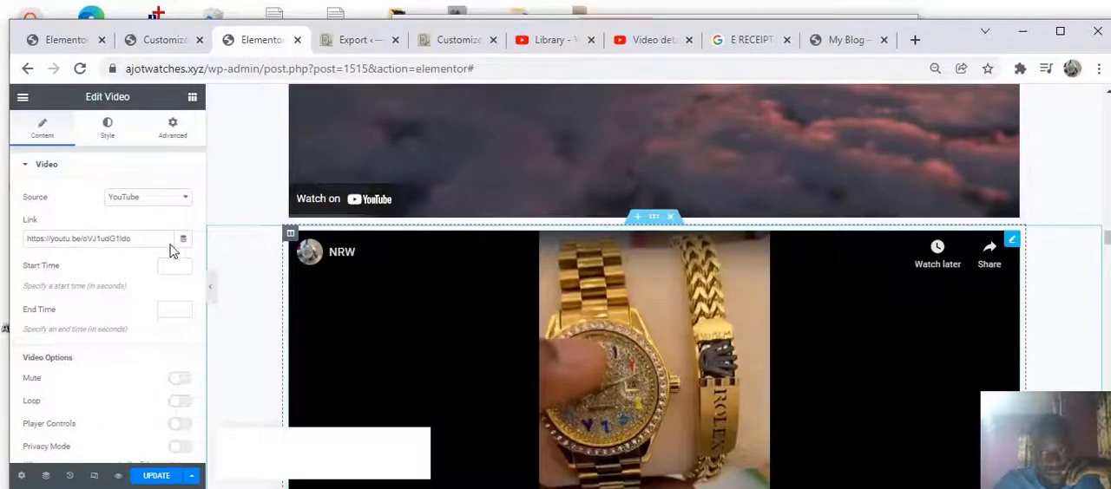
click(143, 244)
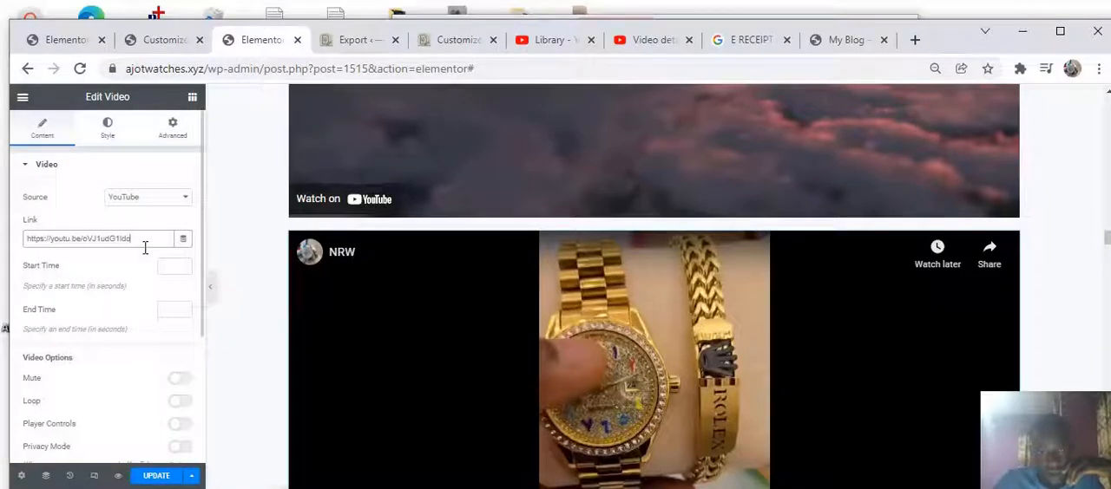
key(ctrl+a)
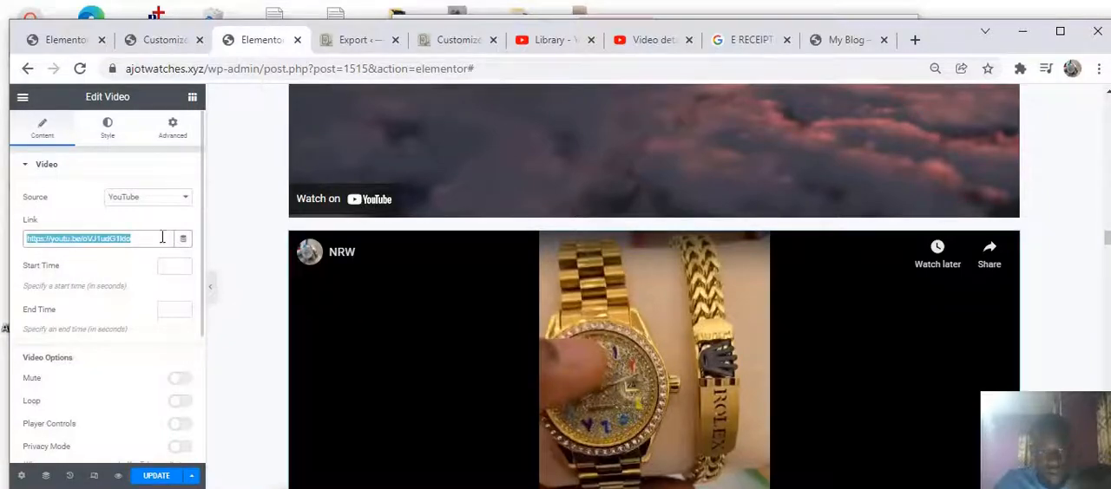
scroll(529, 224, up, 3)
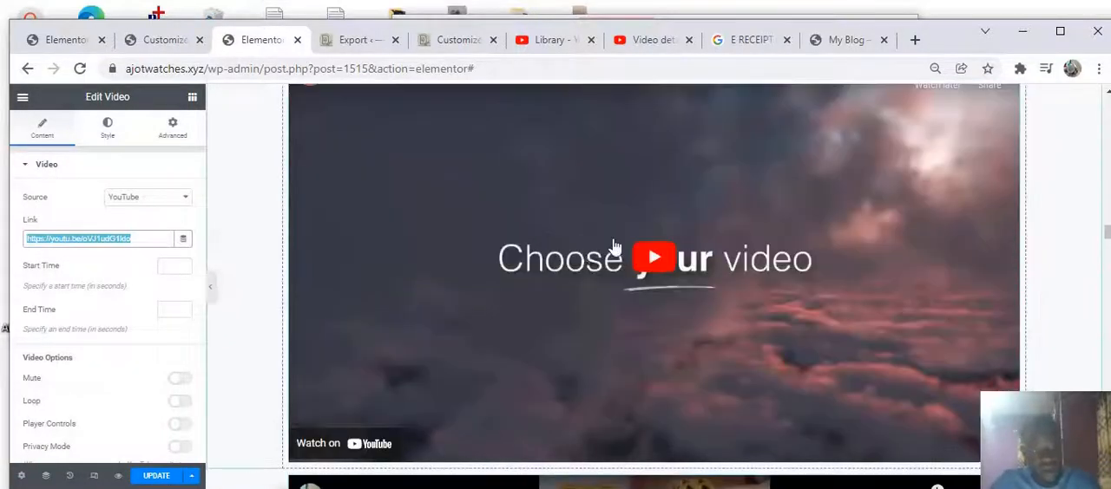
scroll(704, 237, up, 1)
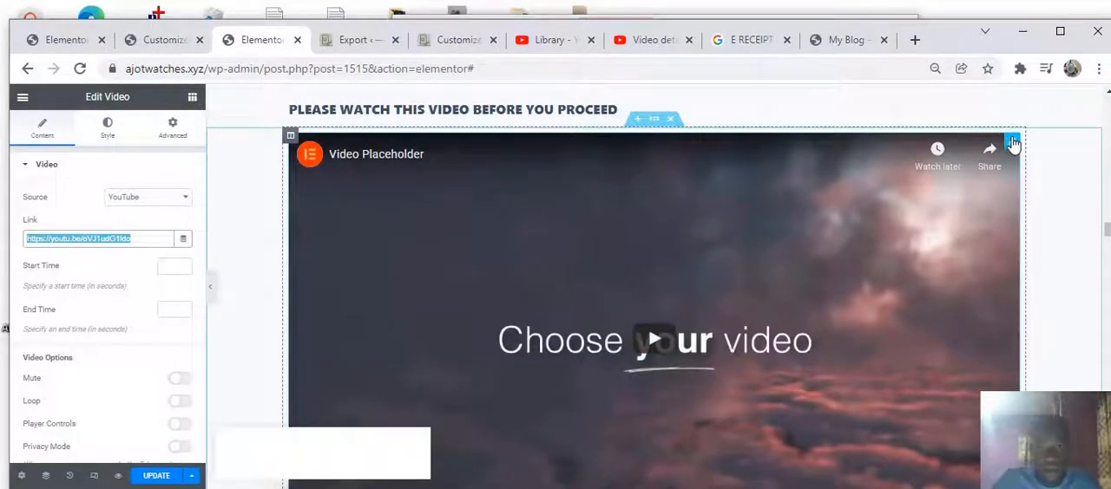
key(ctrl+v)
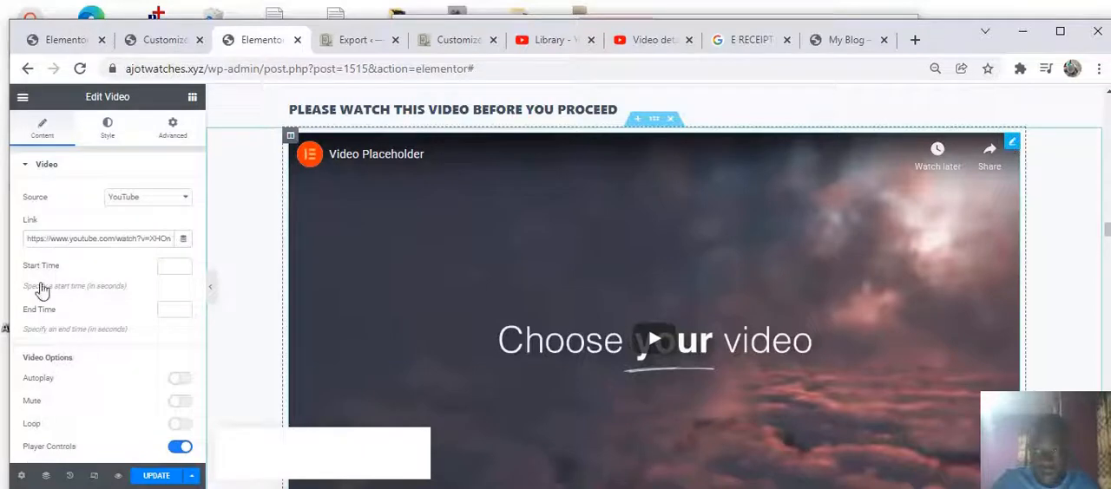
triple_click(82, 240)
text(https://youtu.be/oVJ1udG1Idc)
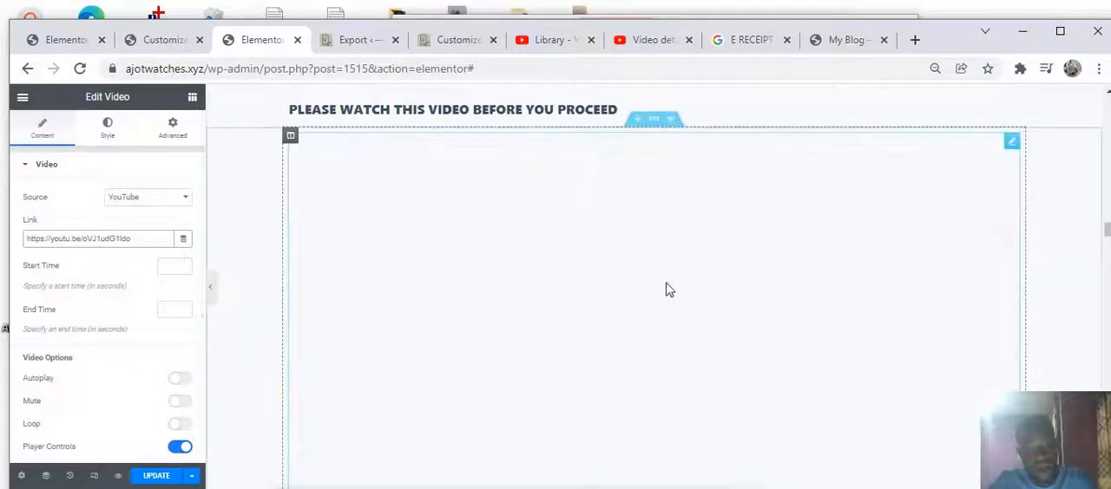
Delete the original watch video that sits below the newly linked video
scroll(628, 281, down, 2)
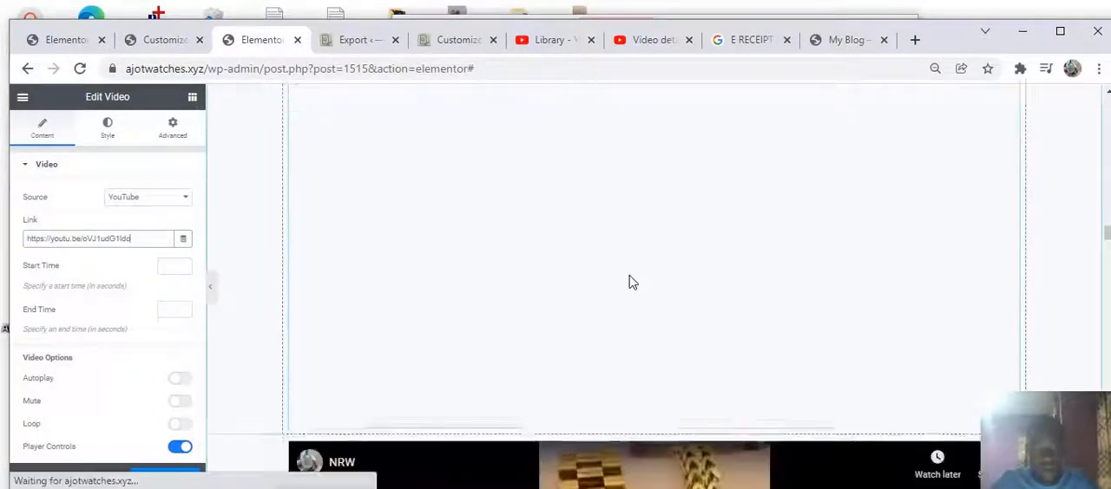
scroll(629, 258, up, 2)
scroll(631, 258, down, 3)
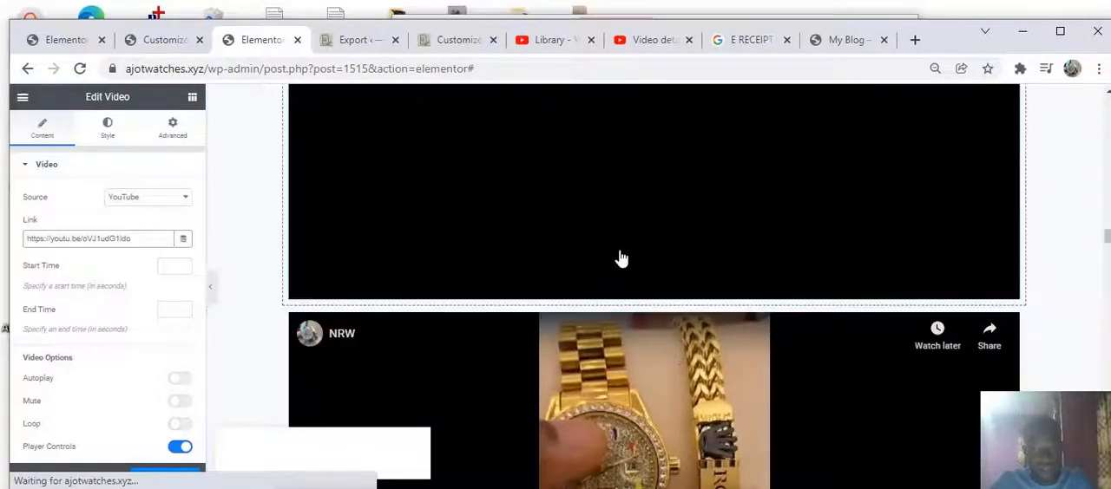
scroll(616, 254, up, 3)
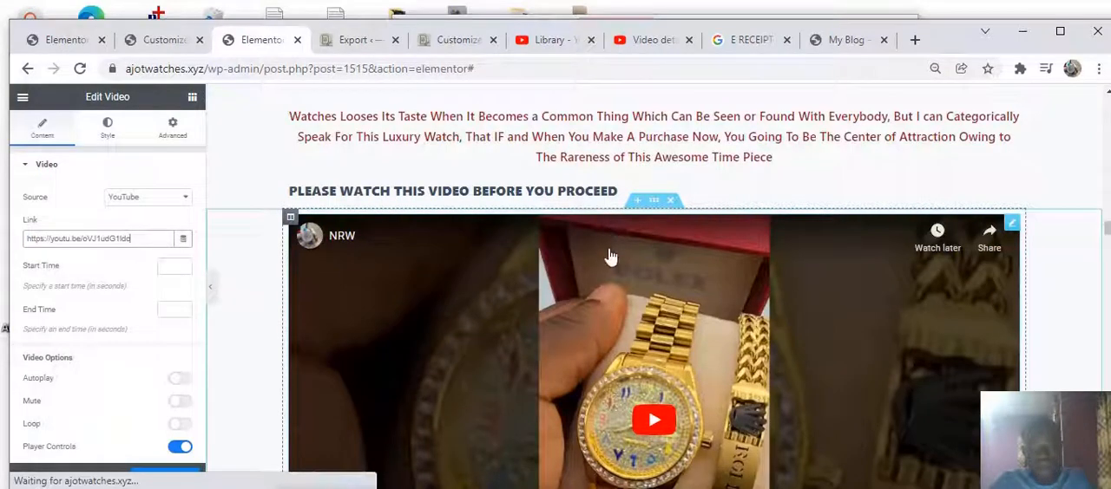
scroll(622, 280, down, 4)
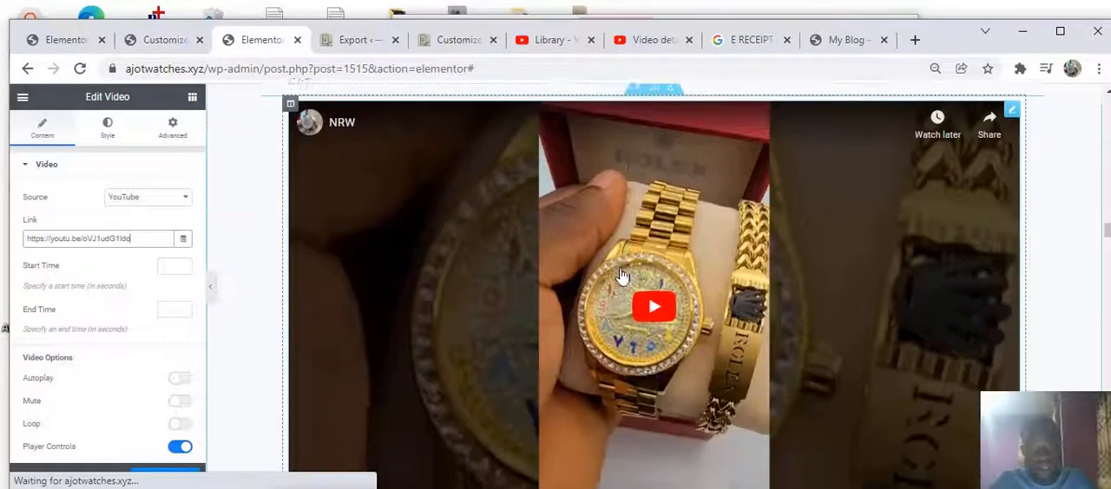
scroll(624, 276, down, 1)
scroll(625, 276, up, 2)
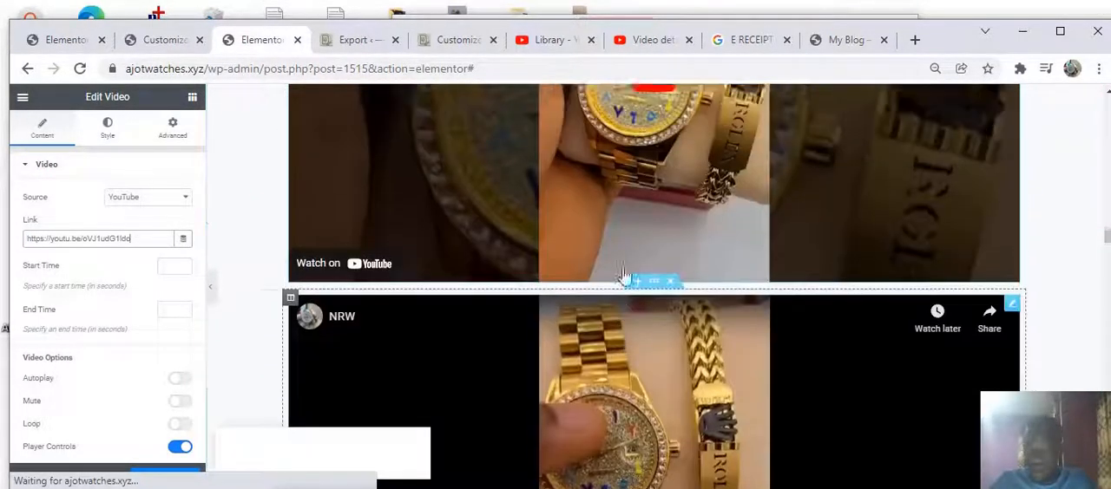
scroll(679, 290, up, 4)
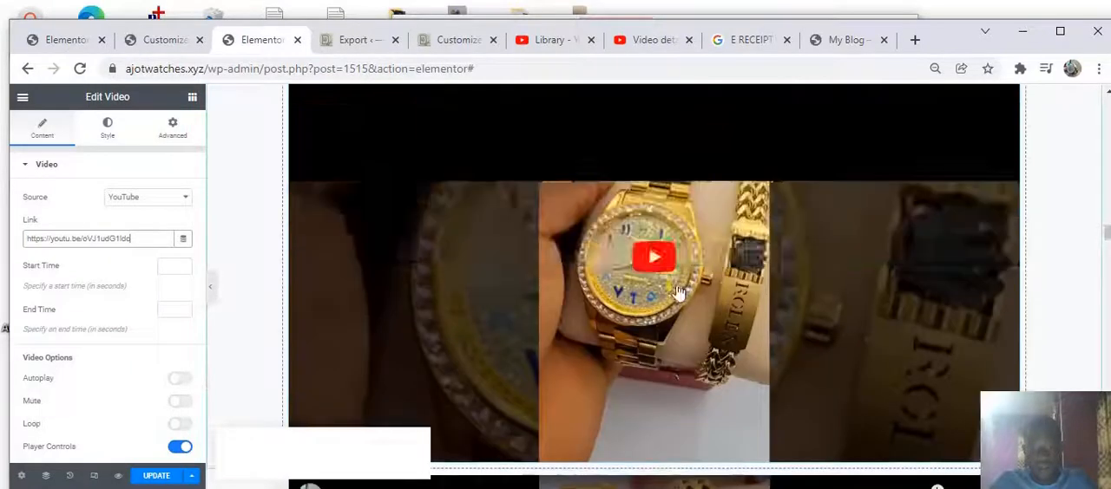
scroll(647, 287, down, 2)
scroll(647, 287, down, 3)
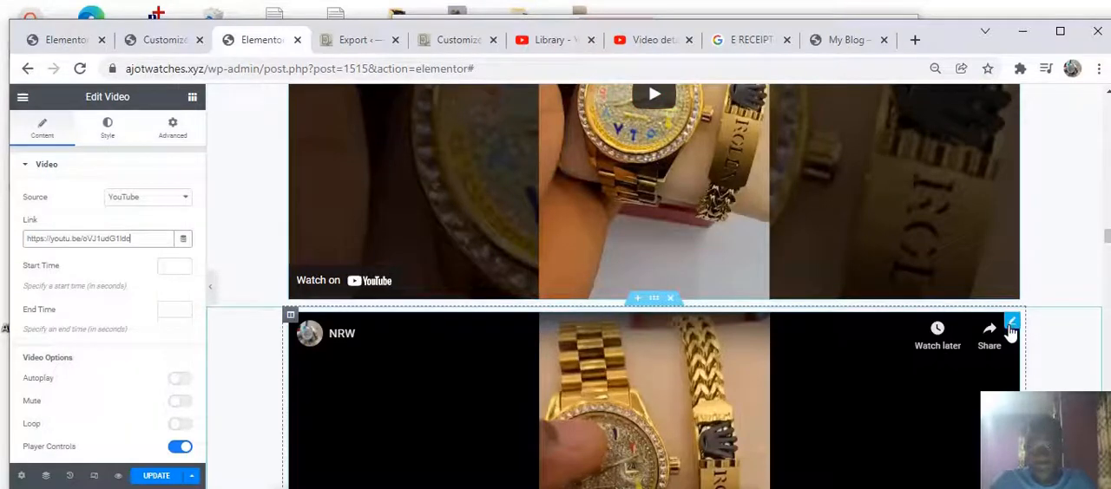
right_click(1011, 328)
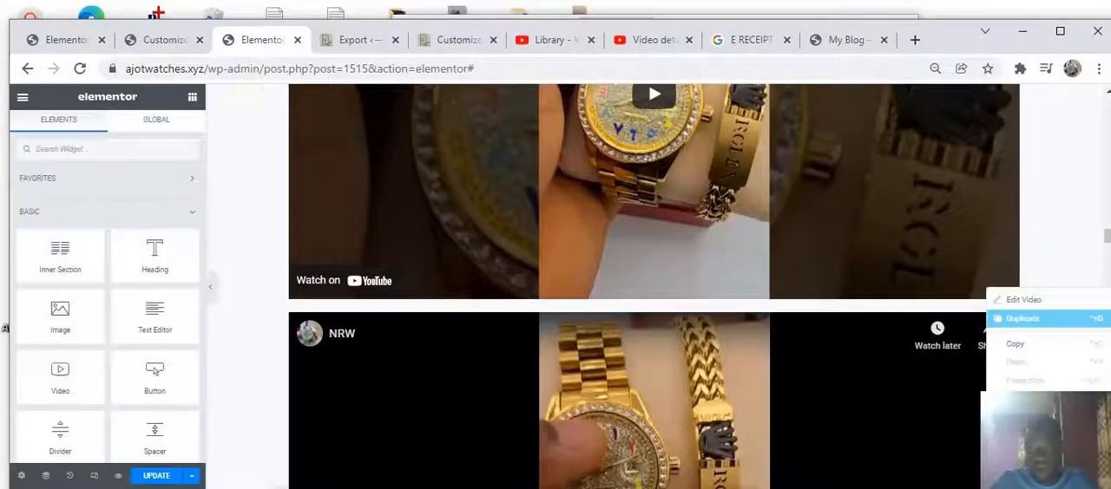
click(1022, 475)
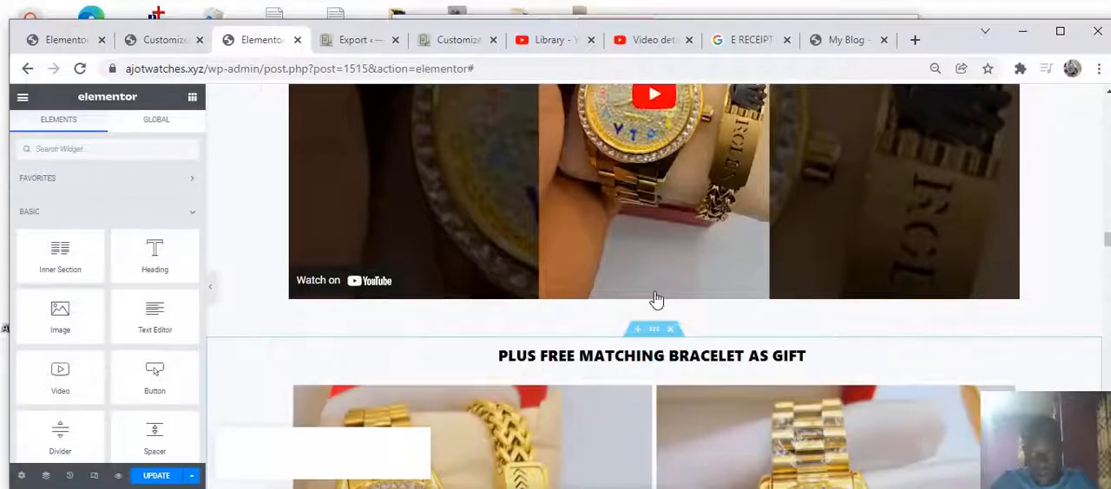
Scroll through the PLUS FREE MATCHING BRACELET AS GIFT image section to review it
scroll(538, 299, down, 2)
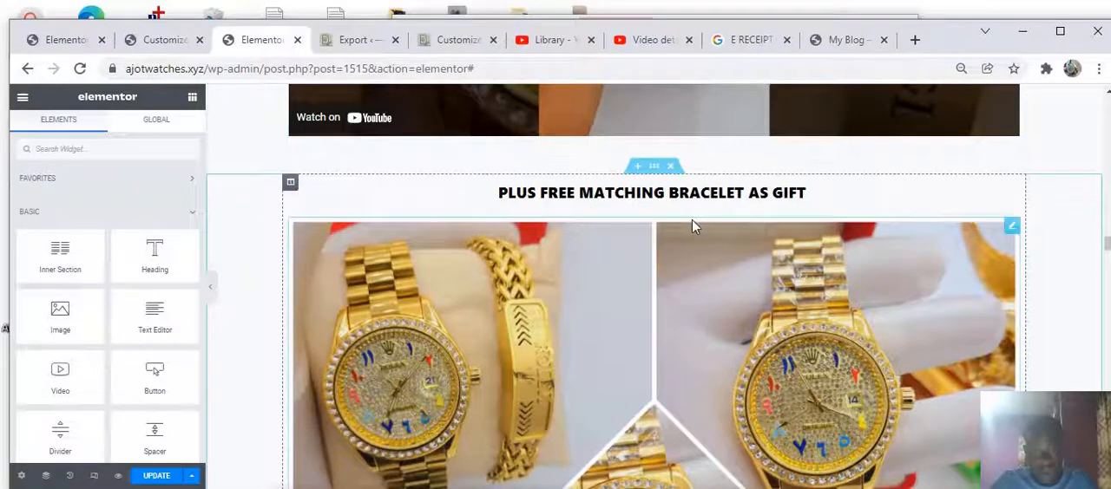
scroll(694, 219, down, 1)
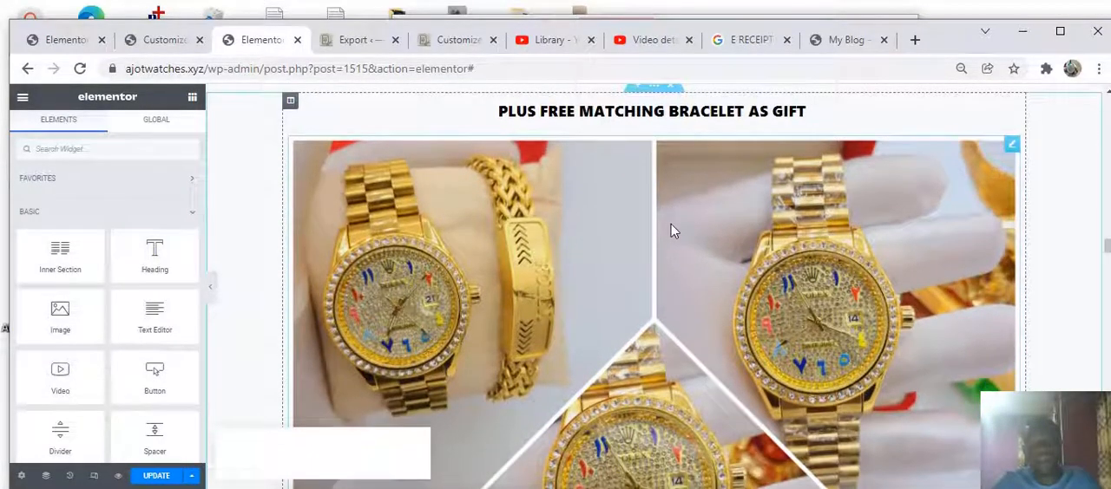
scroll(674, 231, down, 1)
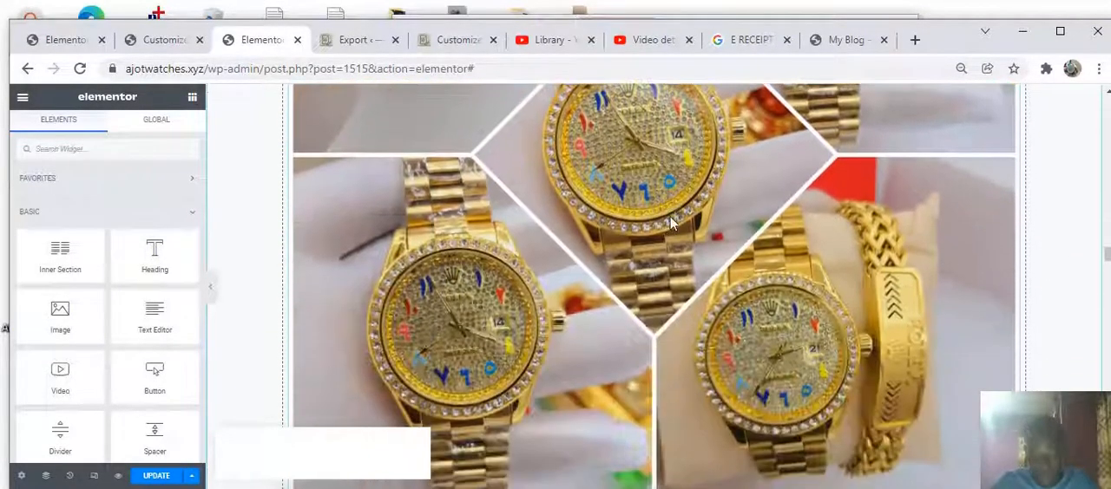
scroll(751, 253, down, 6)
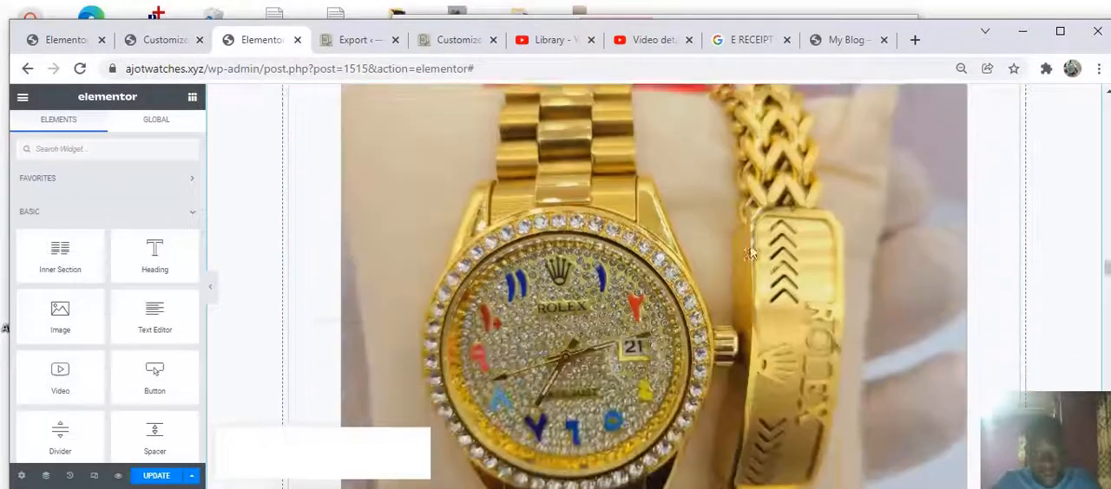
scroll(751, 250, down, 8)
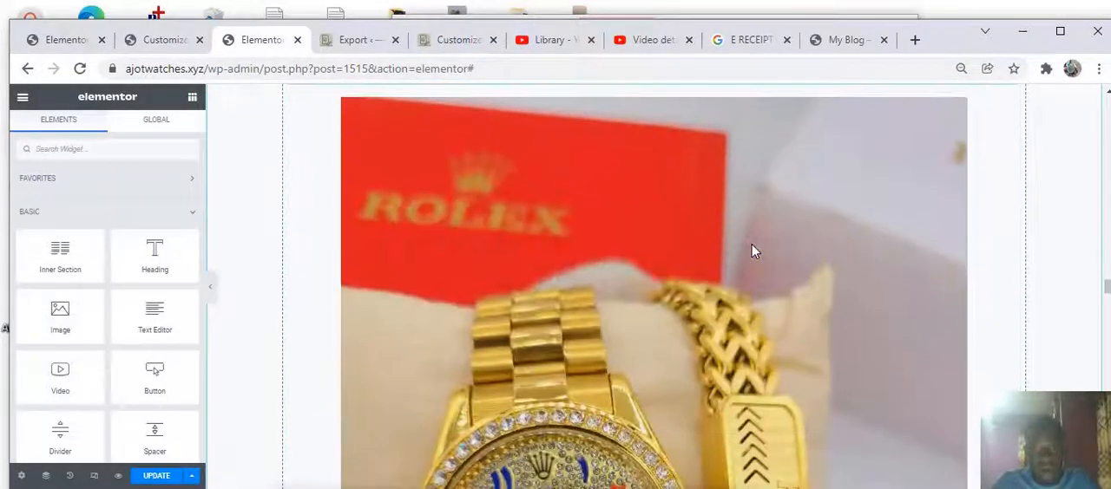
scroll(753, 250, down, 6)
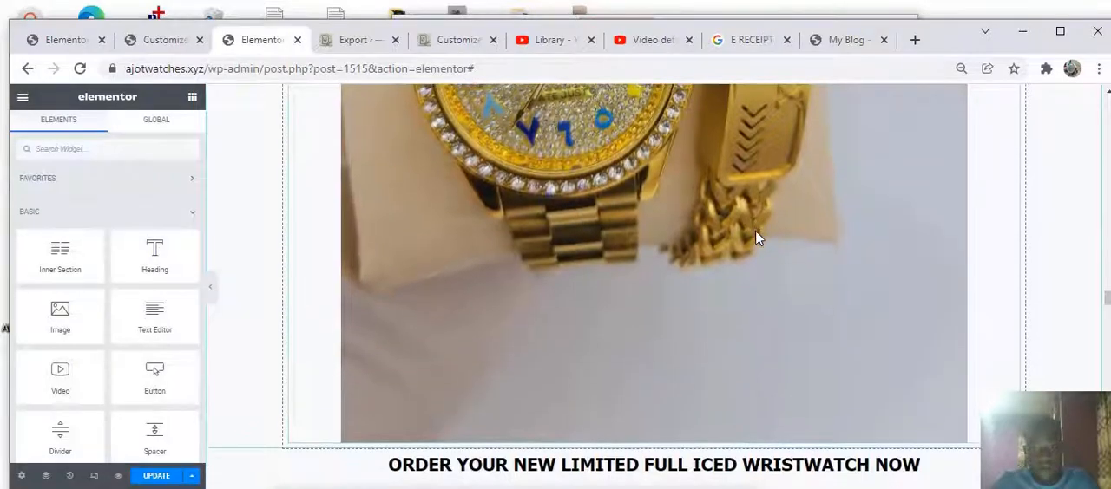
scroll(755, 238, up, 3)
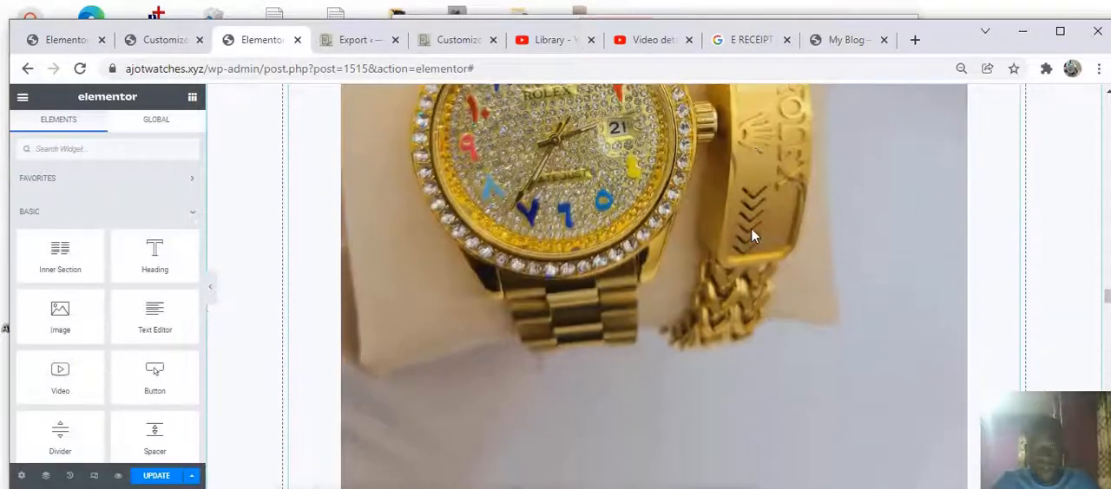
scroll(751, 222, down, 2)
scroll(761, 211, up, 3)
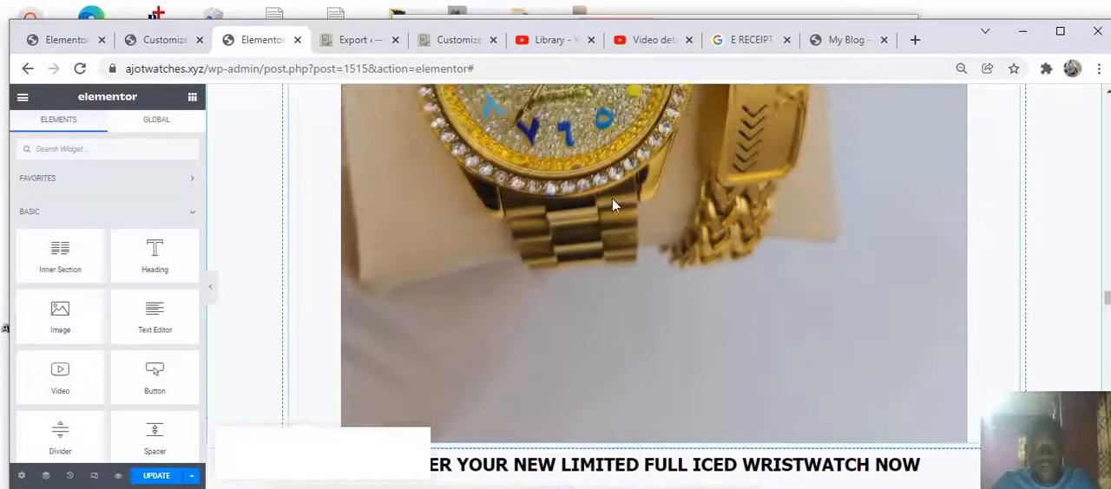
scroll(610, 204, down, 3)
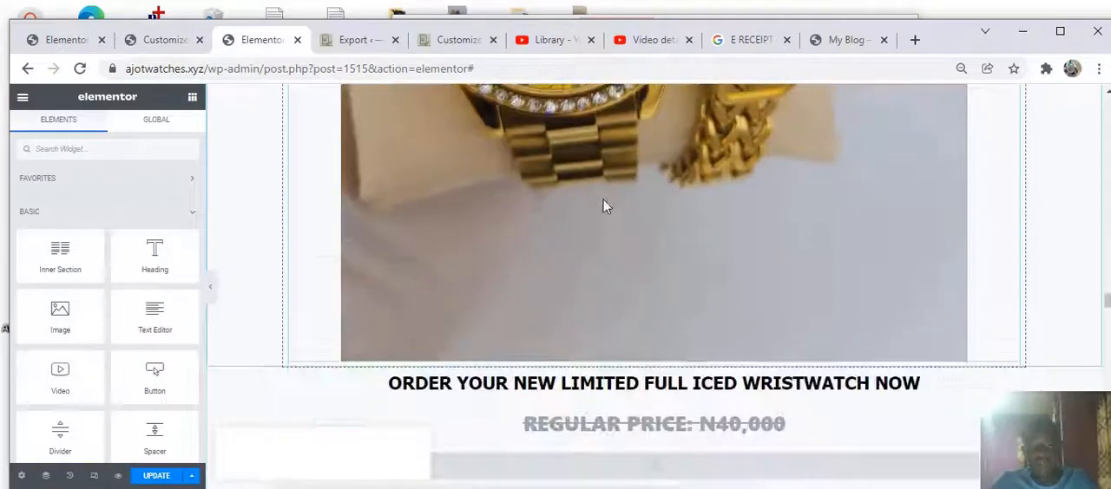
scroll(633, 162, up, 2)
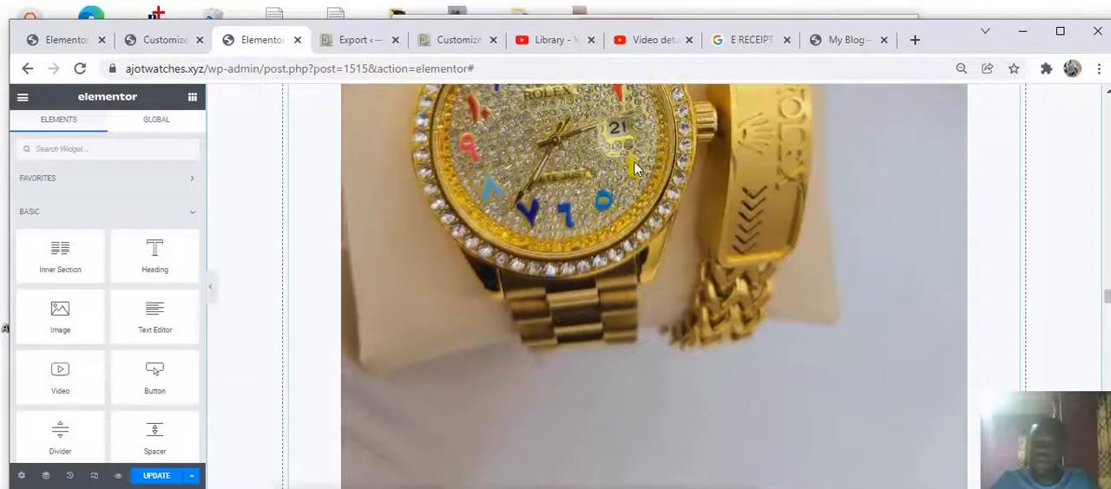
scroll(635, 171, down, 5)
Scroll further down the page to review the pricing, ORDER NOW button, disclaimer and customer testimonial sections
scroll(637, 177, down, 2)
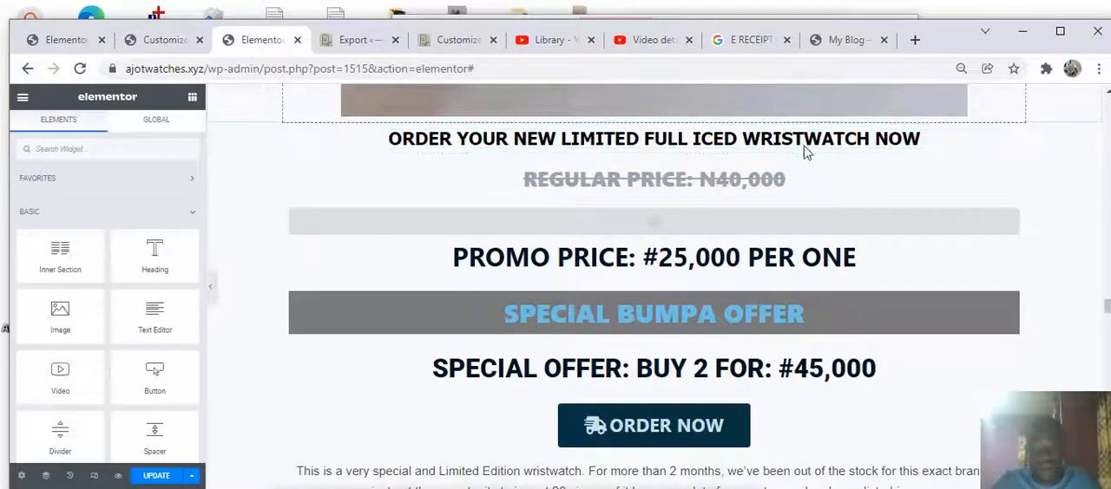
scroll(607, 199, down, 4)
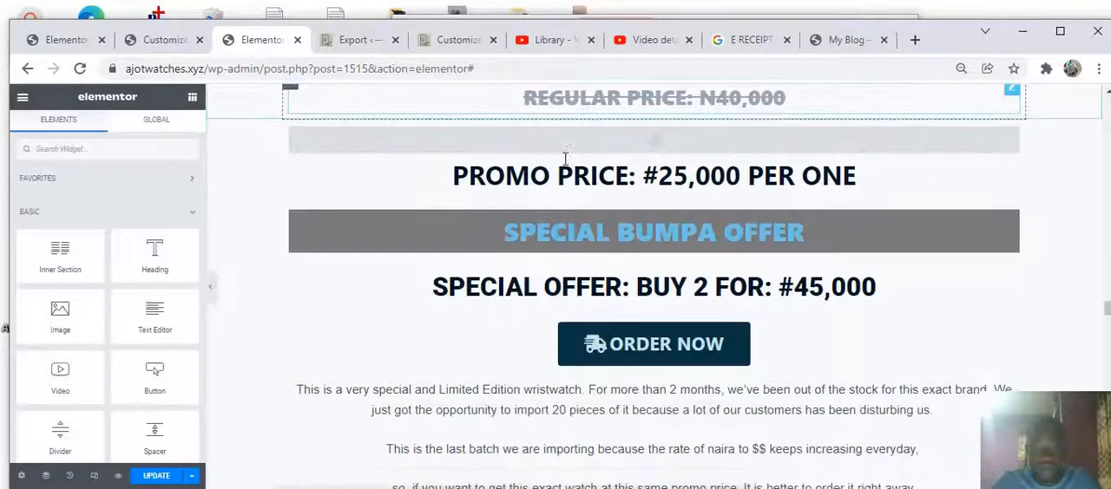
scroll(672, 208, down, 2)
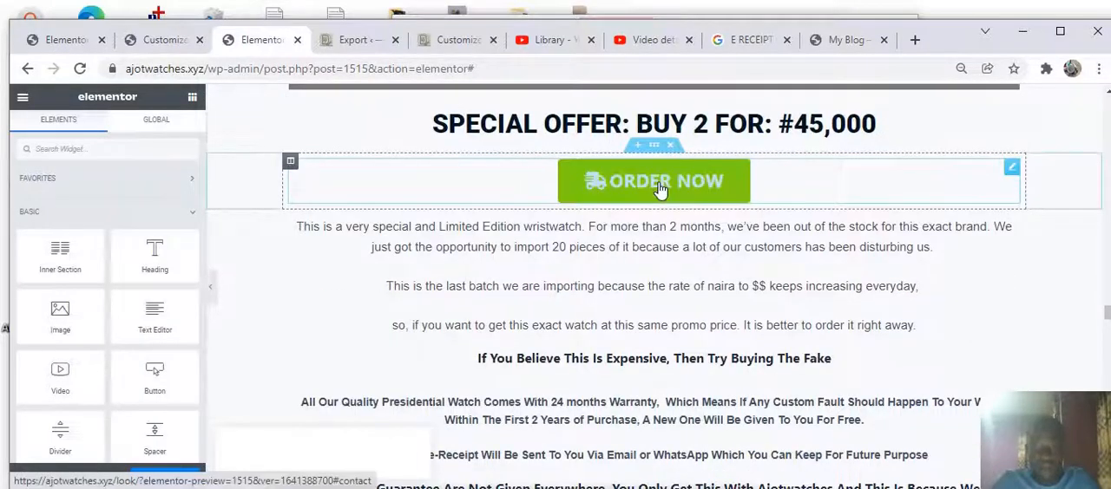
scroll(659, 191, down, 12)
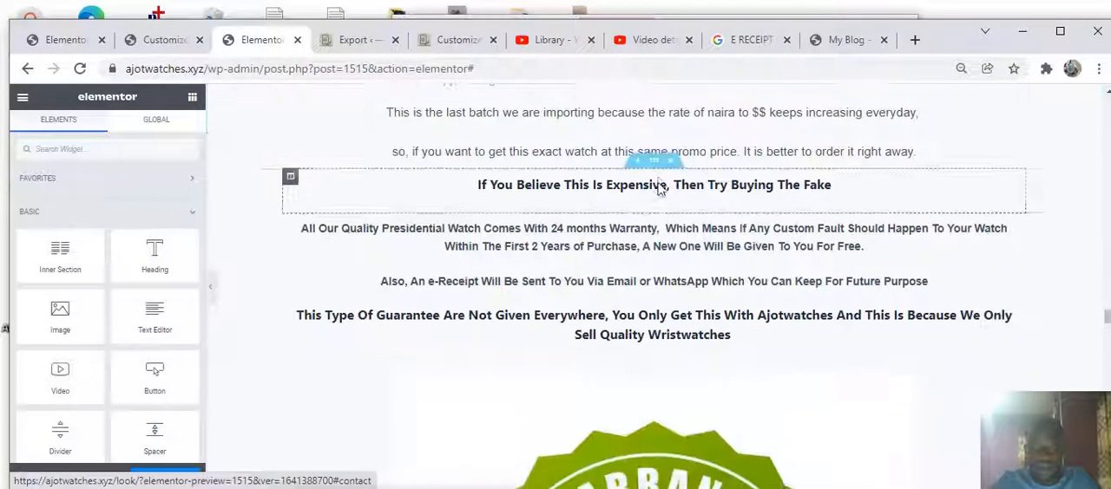
scroll(660, 193, down, 20)
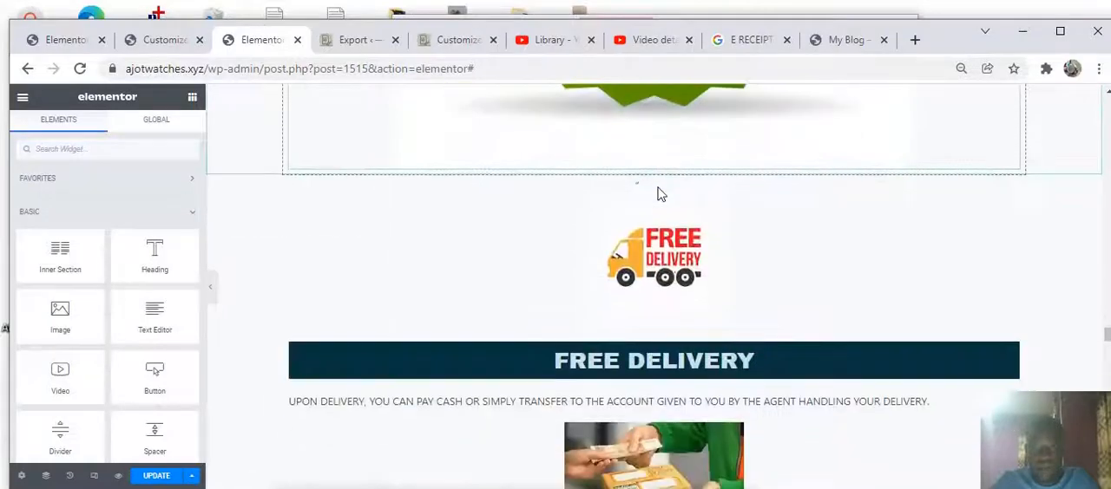
scroll(659, 192, down, 14)
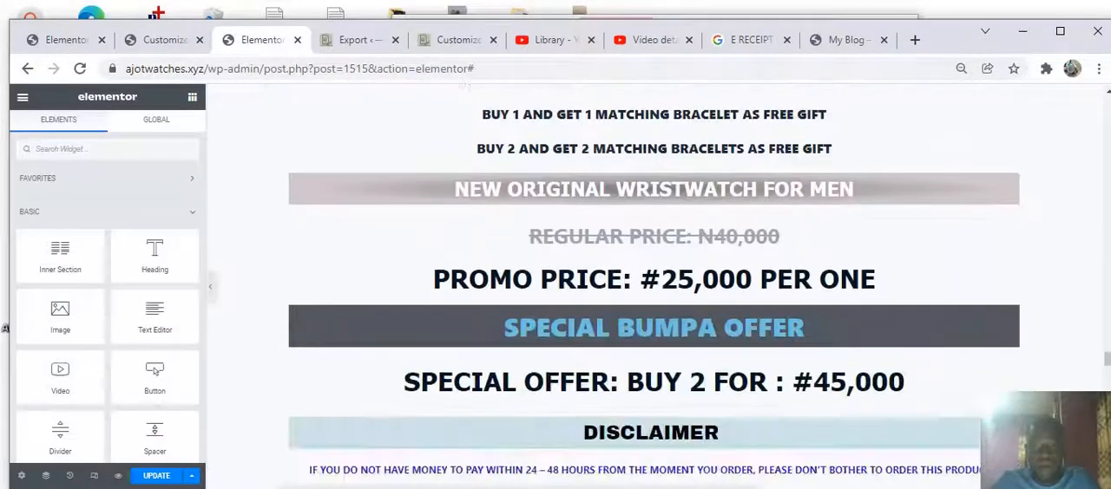
scroll(653, 208, down, 14)
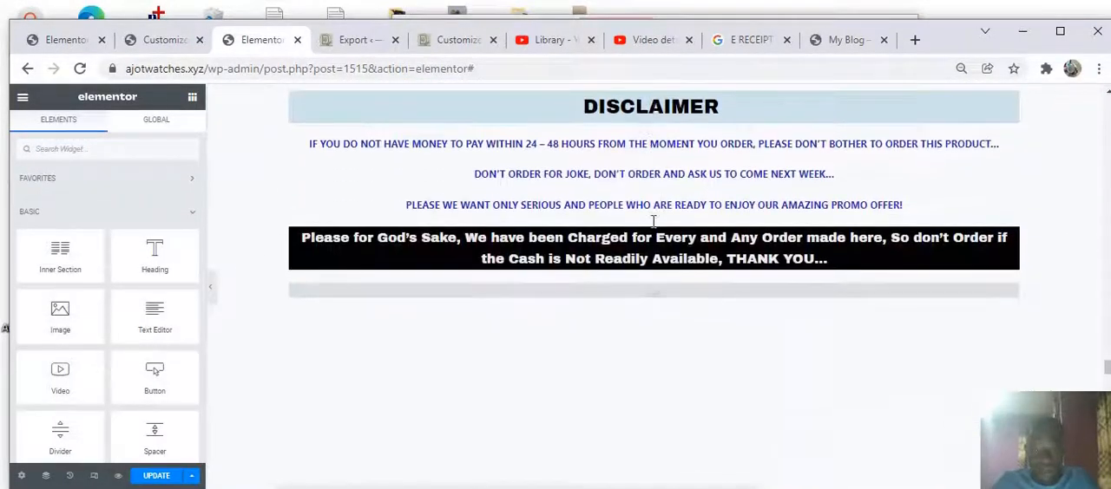
scroll(642, 227, up, 6)
scroll(570, 202, down, 4)
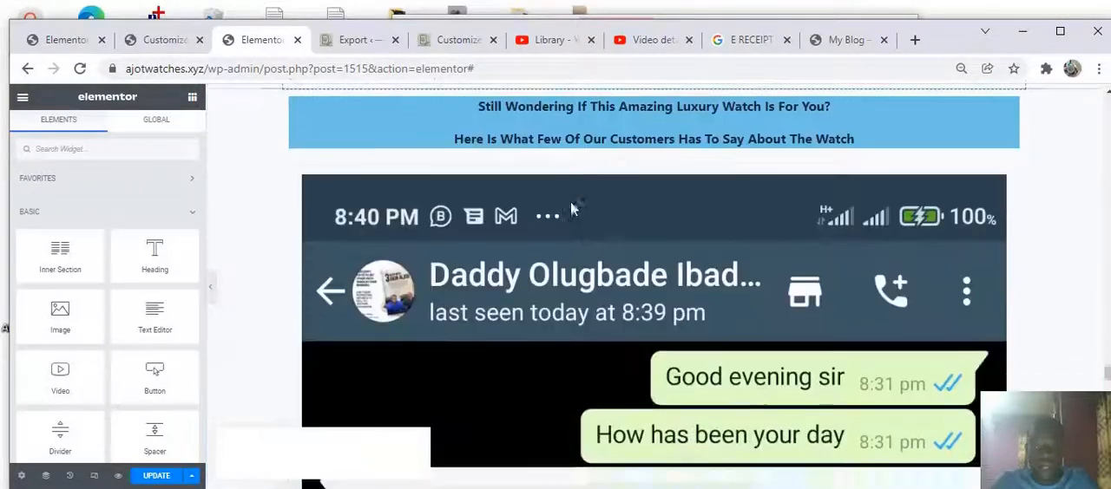
scroll(560, 224, down, 2)
scroll(545, 226, down, 2)
scroll(540, 229, up, 3)
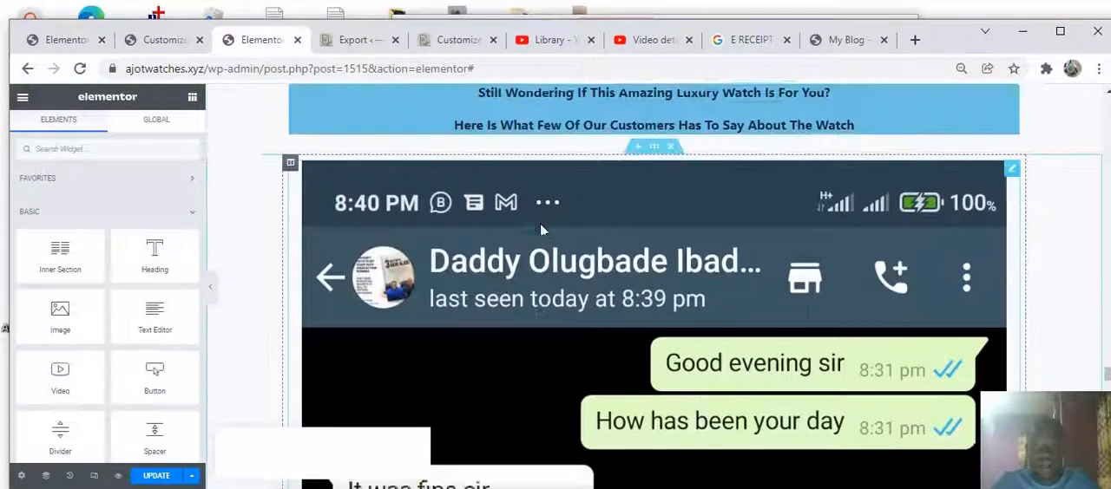
Scroll through the WhatsApp customer testimonial screenshot to review it
scroll(540, 229, down, 7)
scroll(540, 230, down, 6)
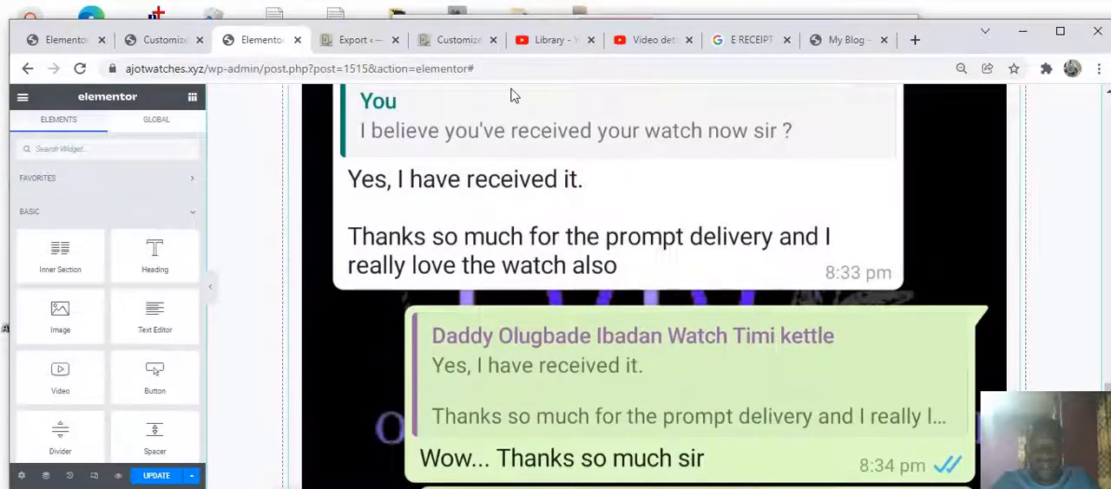
scroll(555, 347, up, 6)
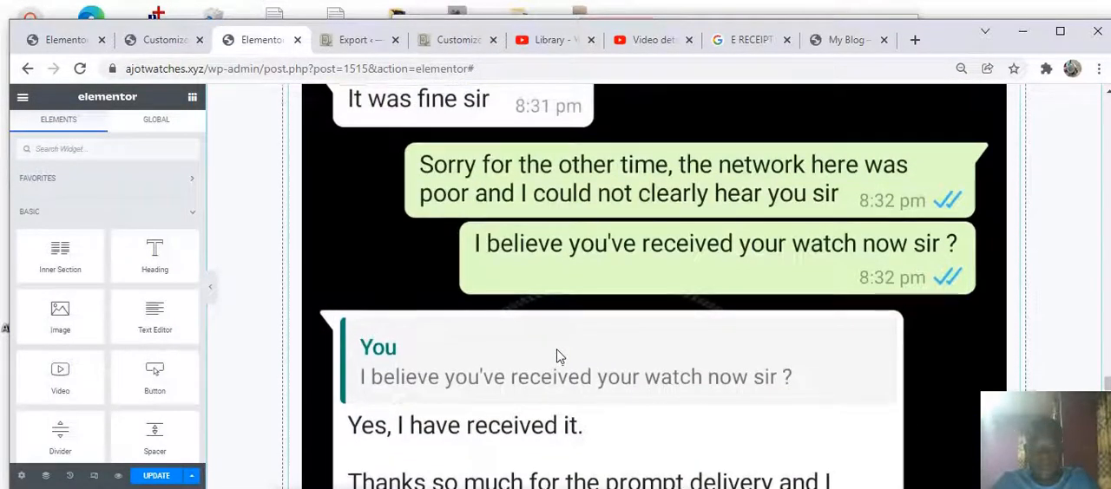
scroll(558, 357, up, 5)
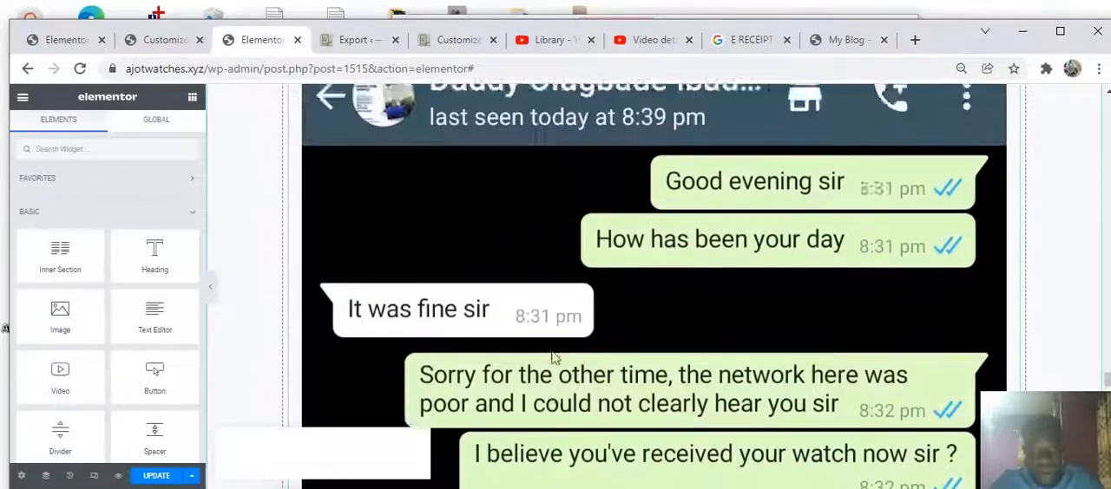
scroll(549, 354, up, 3)
scroll(549, 354, down, 3)
scroll(542, 371, up, 1)
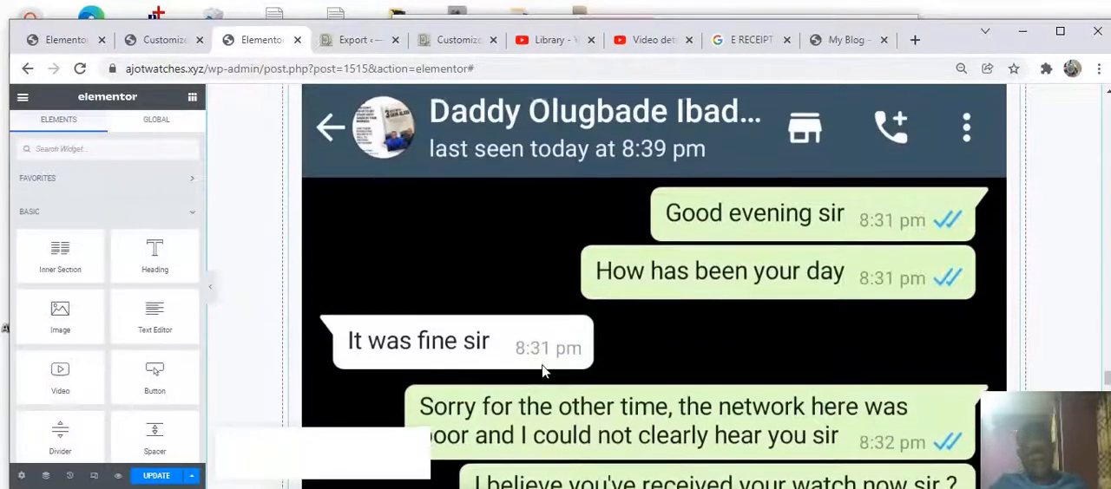
scroll(541, 372, up, 5)
scroll(539, 368, down, 6)
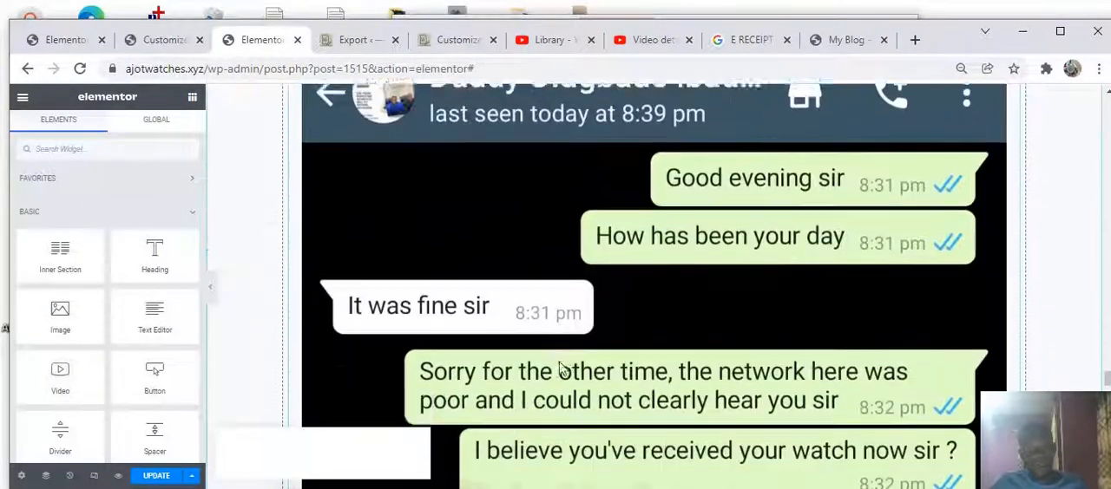
scroll(602, 339, down, 13)
scroll(593, 347, up, 2)
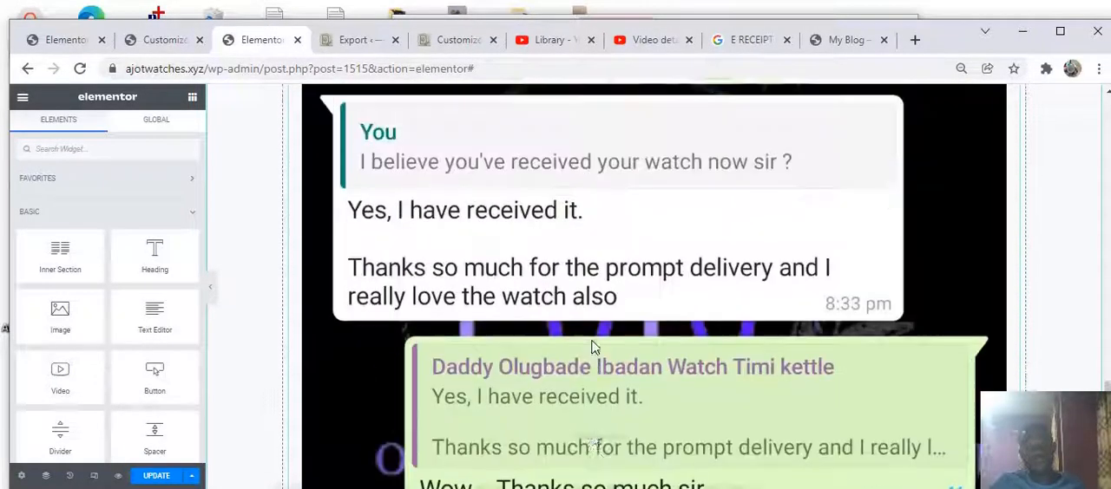
scroll(593, 347, up, 10)
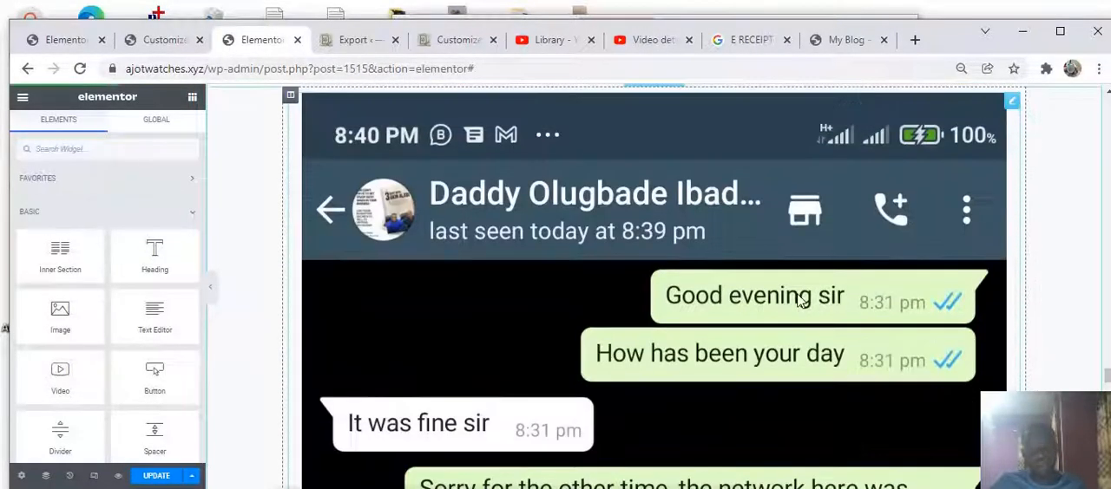
Replace the testimonial image with the uploaded IMG-20210828-WA0002-460x1024 screenshot from the Desktop
click(996, 127)
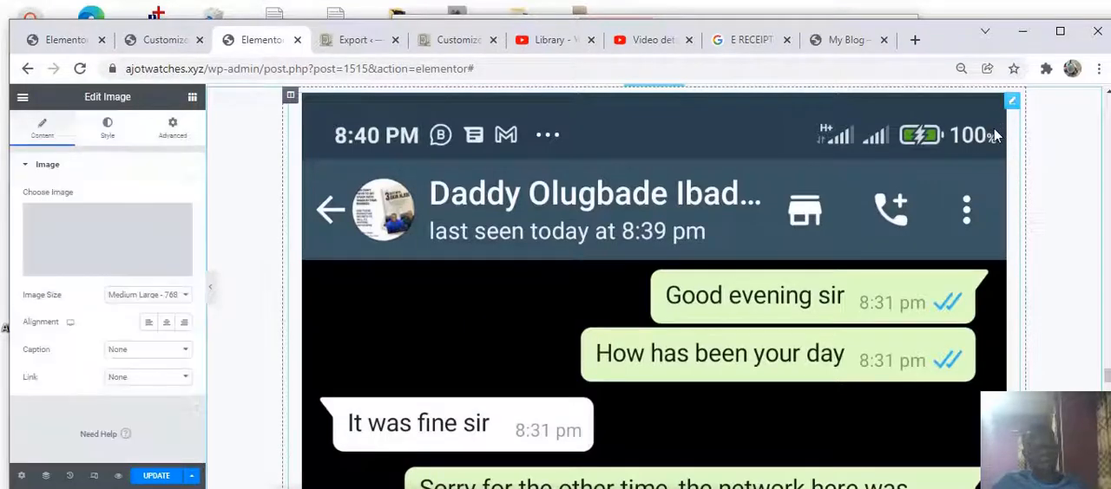
click(99, 267)
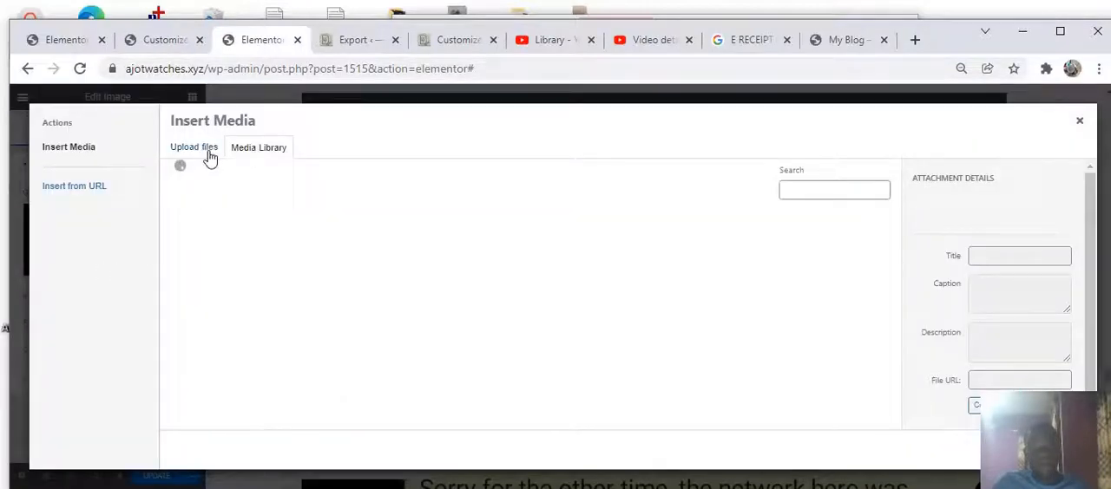
click(206, 149)
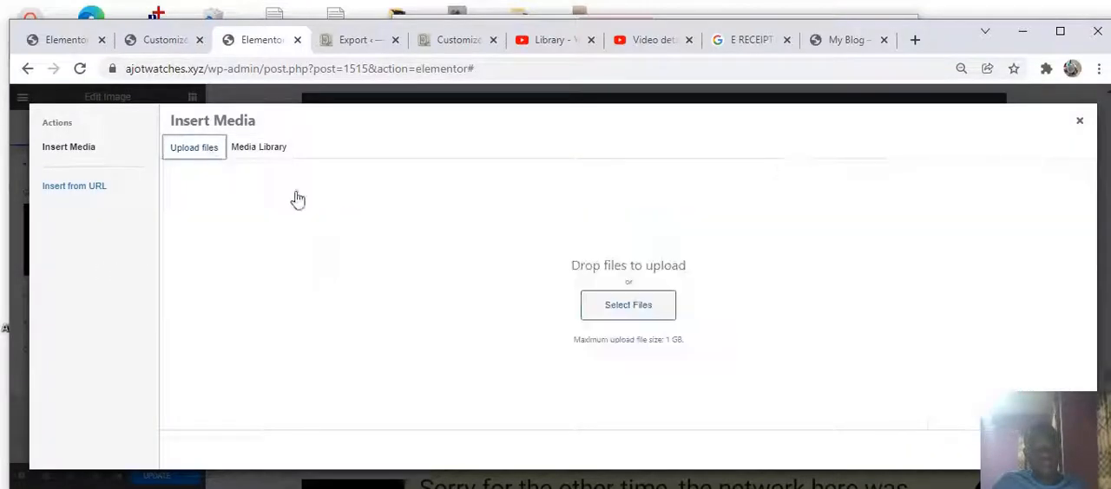
click(614, 317)
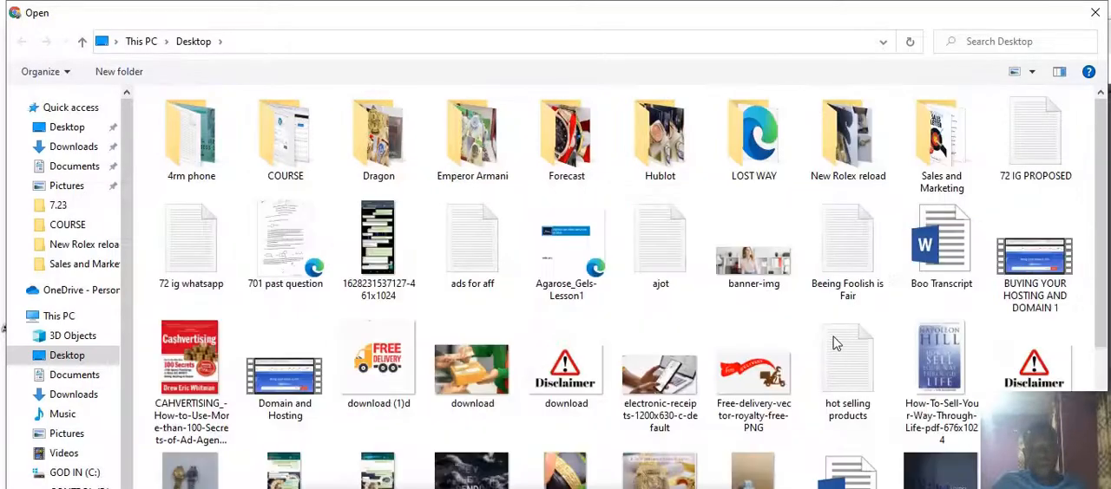
scroll(889, 317, down, 3)
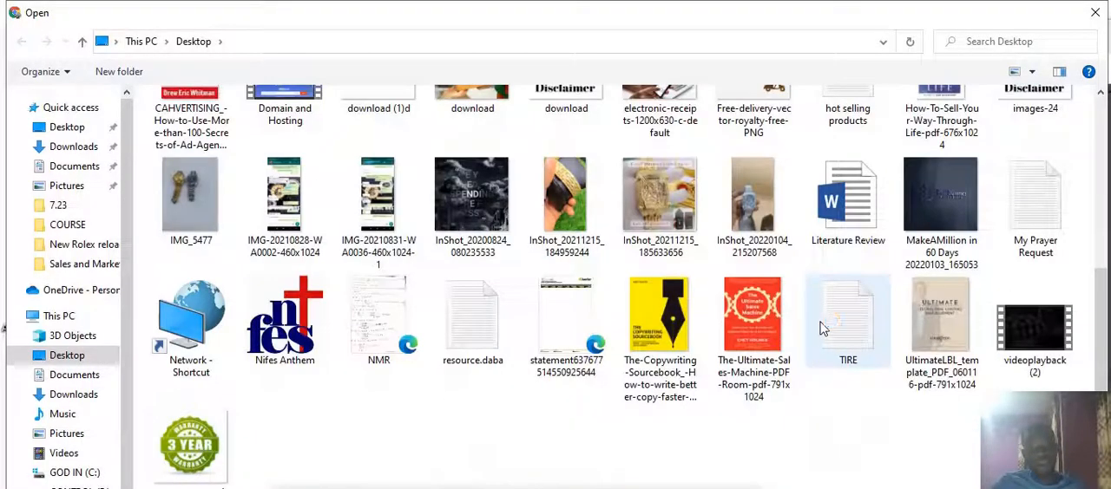
scroll(818, 304, up, 3)
scroll(615, 240, down, 3)
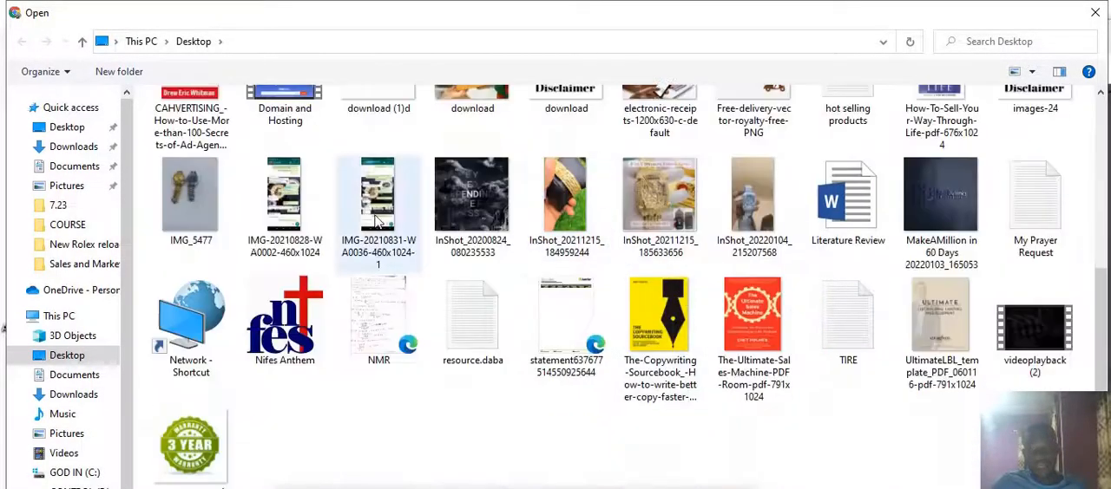
click(299, 204)
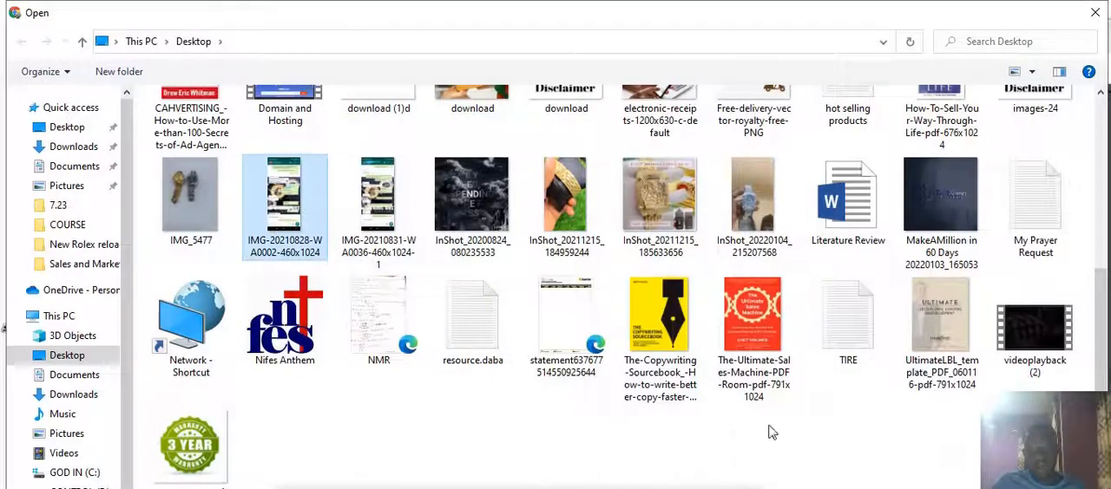
key(Return)
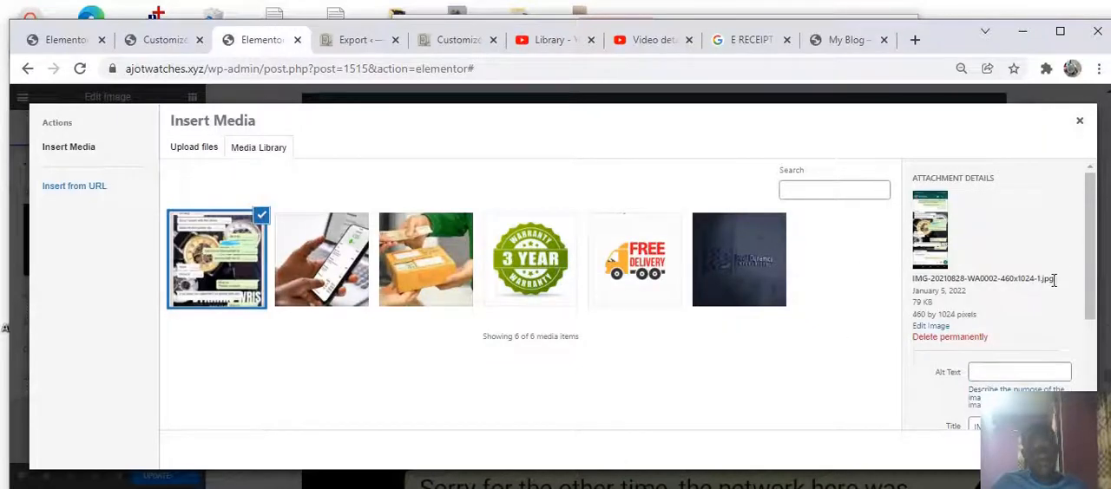
click(1047, 449)
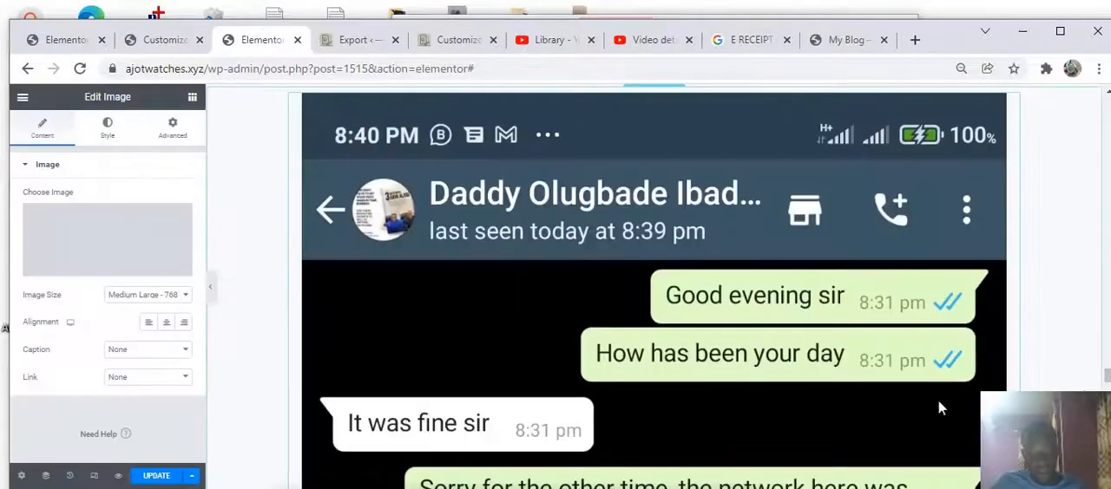
Scroll down to review the replaced testimonial image, the enquiries line and the FAQ section
scroll(725, 243, down, 5)
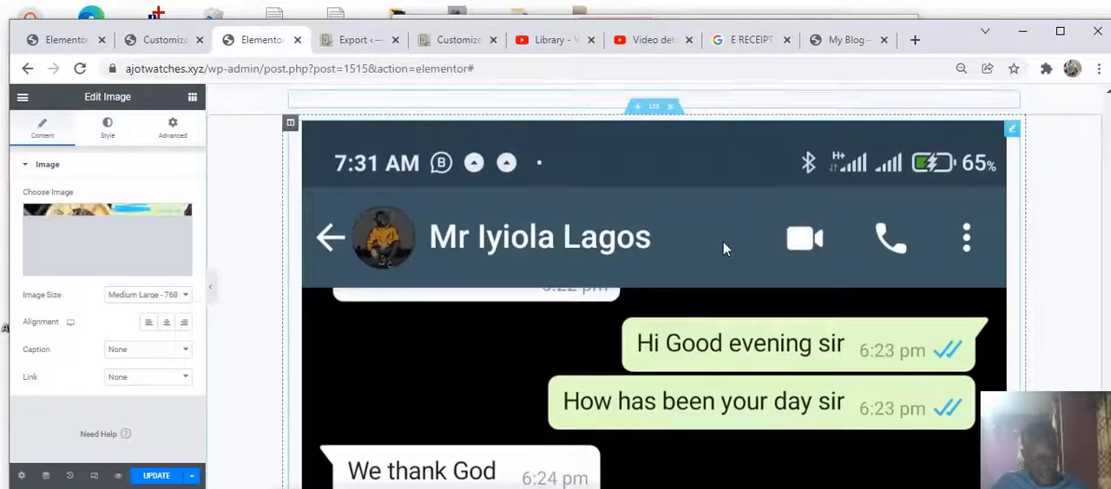
scroll(724, 248, up, 10)
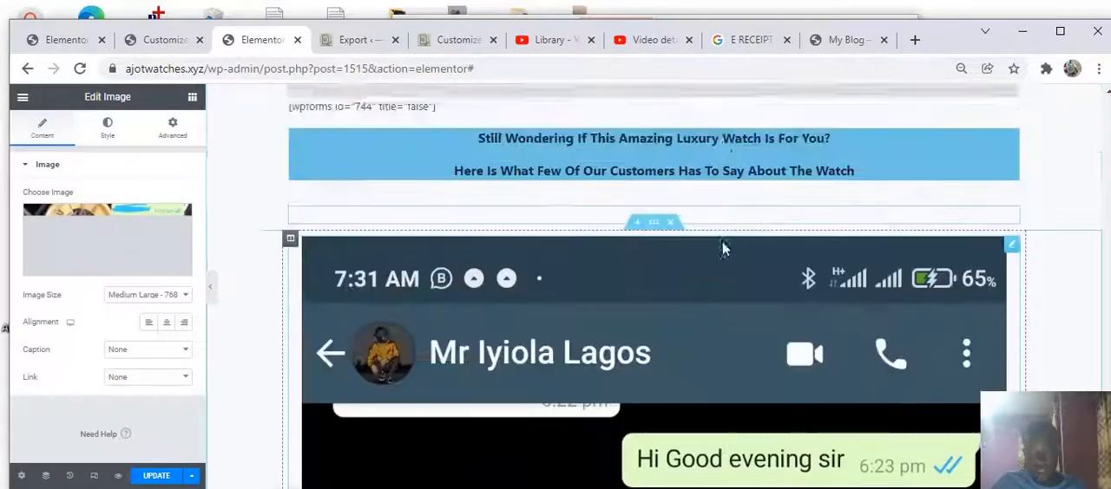
scroll(715, 255, down, 15)
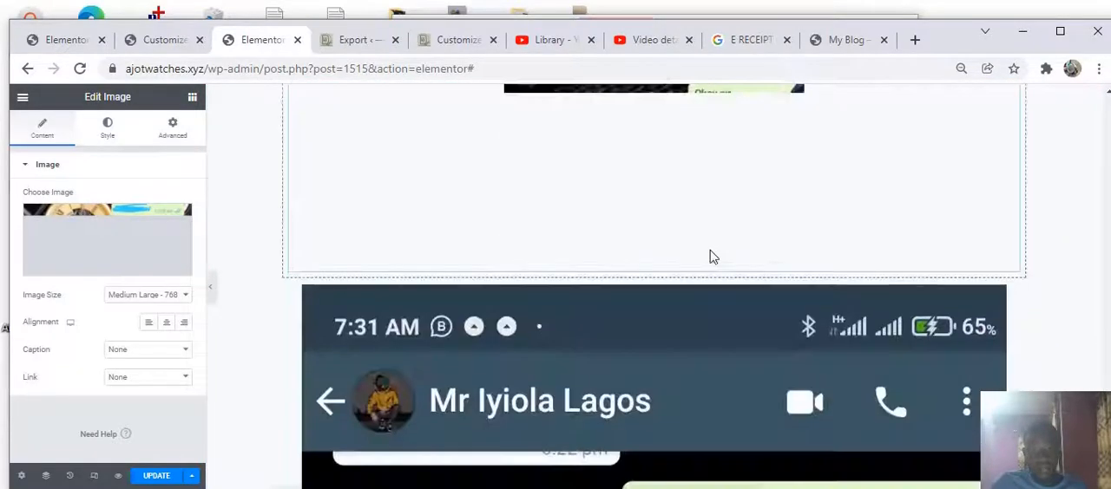
scroll(694, 271, down, 5)
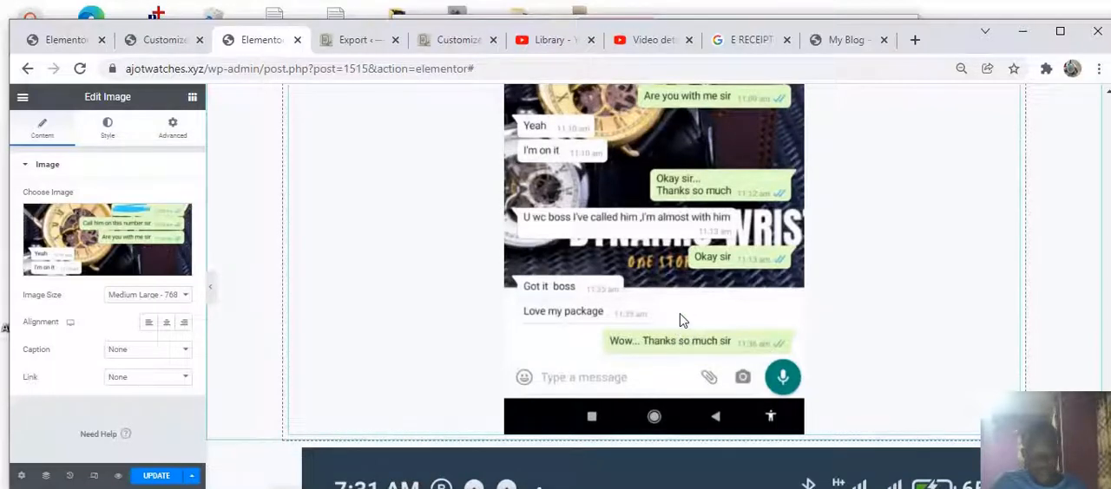
scroll(675, 312, down, 15)
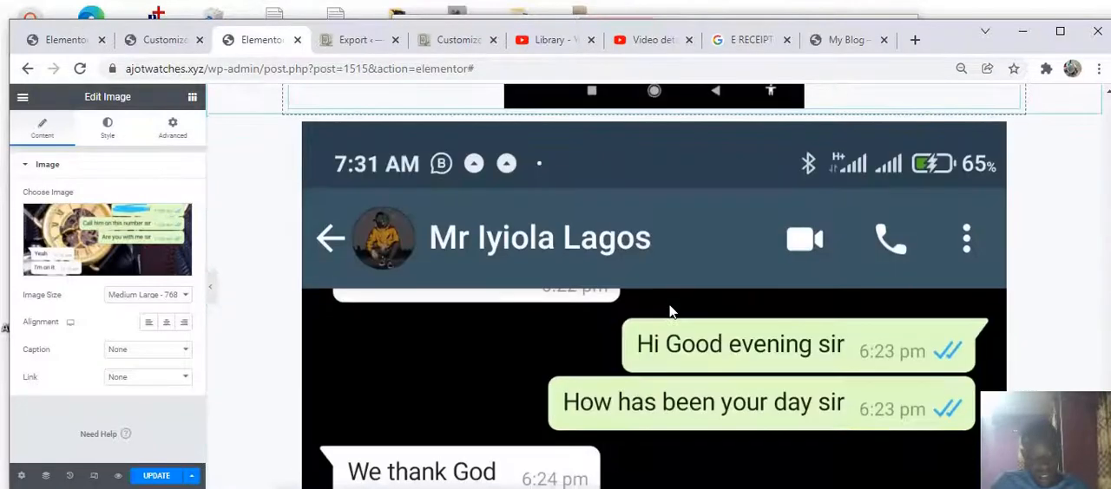
scroll(667, 303, down, 6)
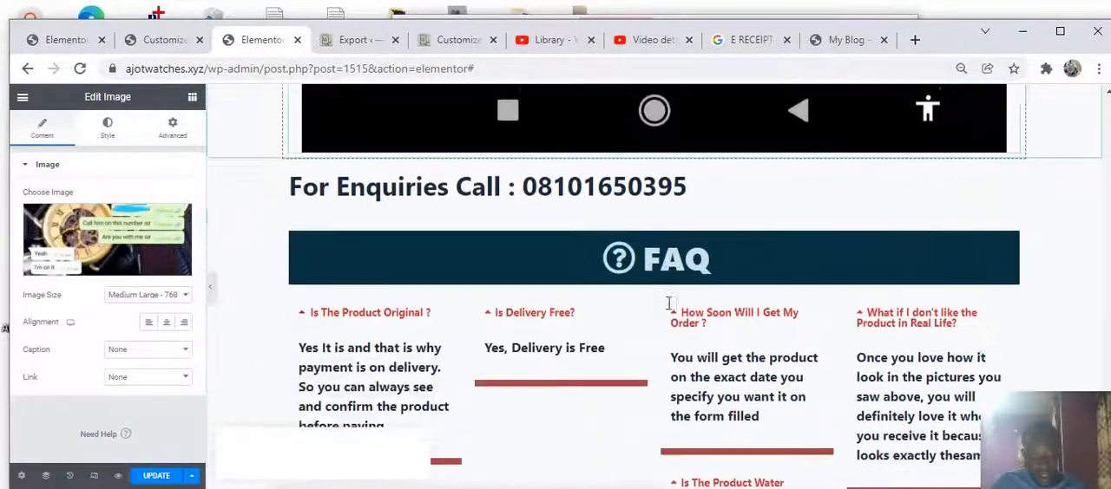
scroll(557, 301, up, 3)
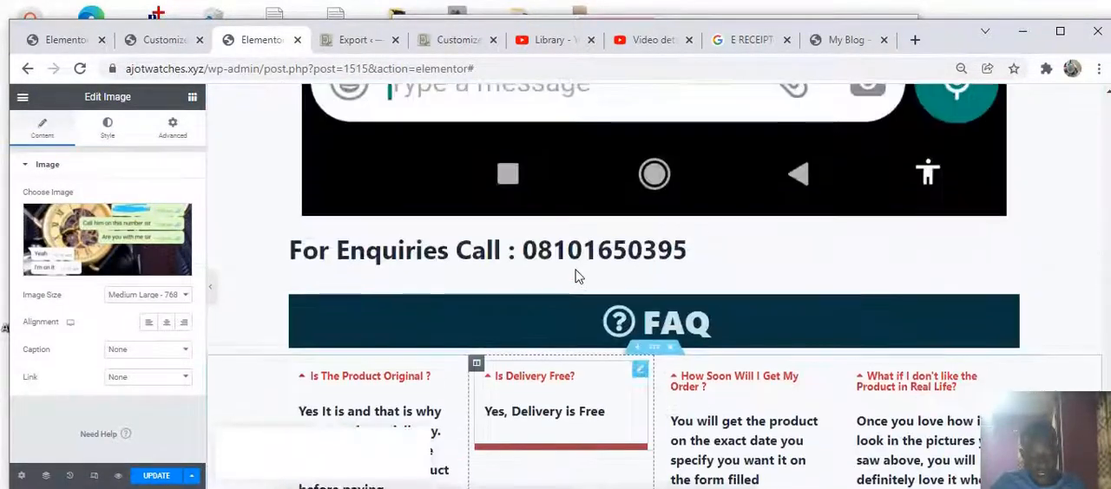
scroll(543, 330, down, 2)
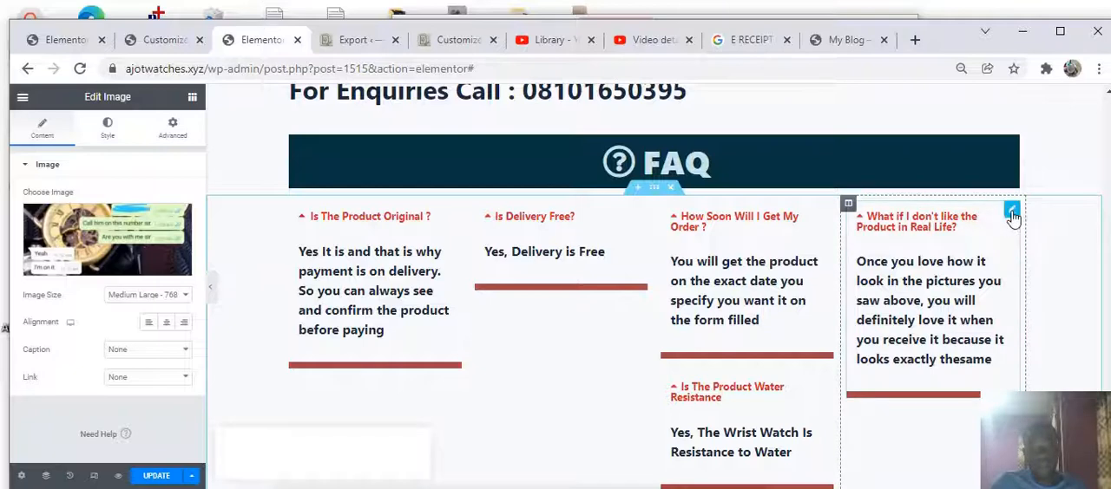
Add an Icon List widget above the FAQ heading and delete its second and third list items
click(1012, 214)
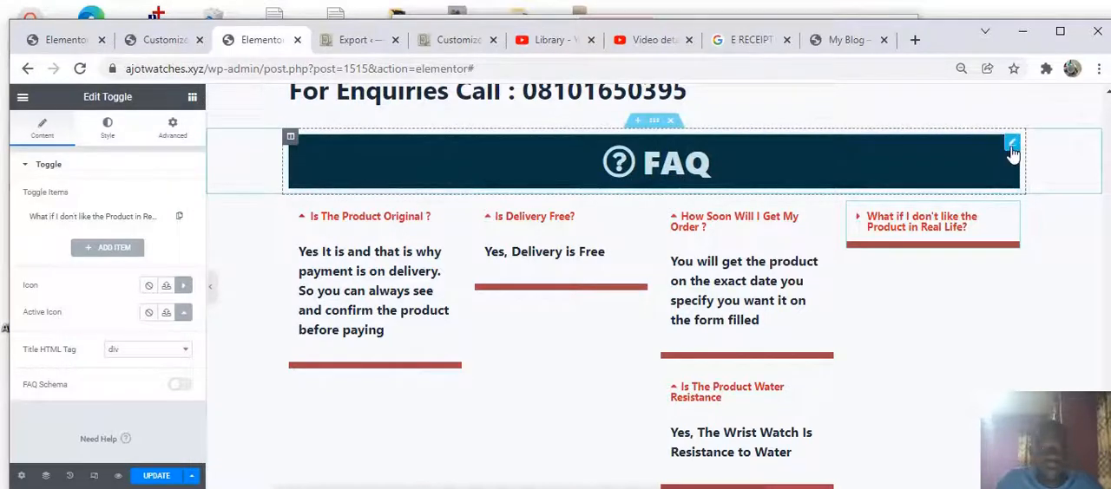
click(1012, 146)
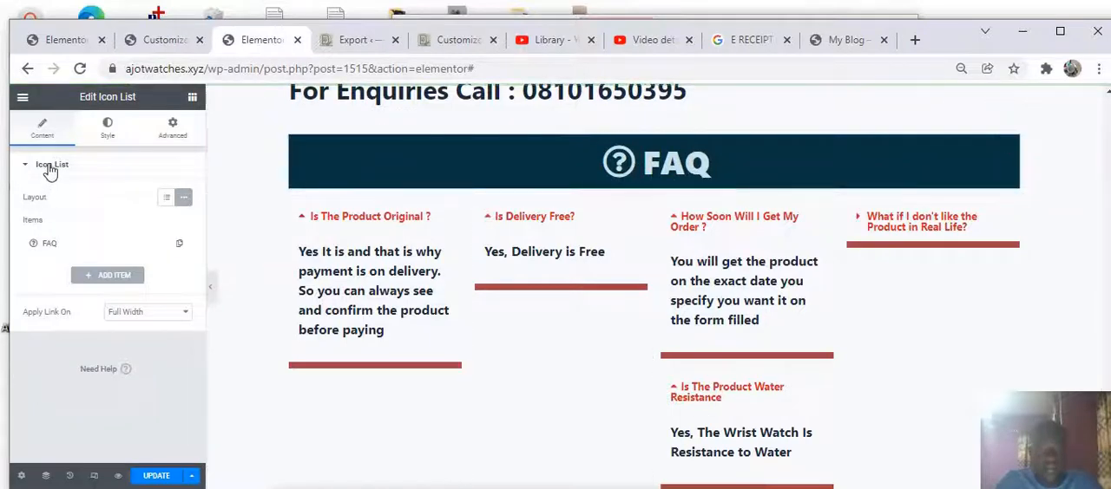
click(191, 98)
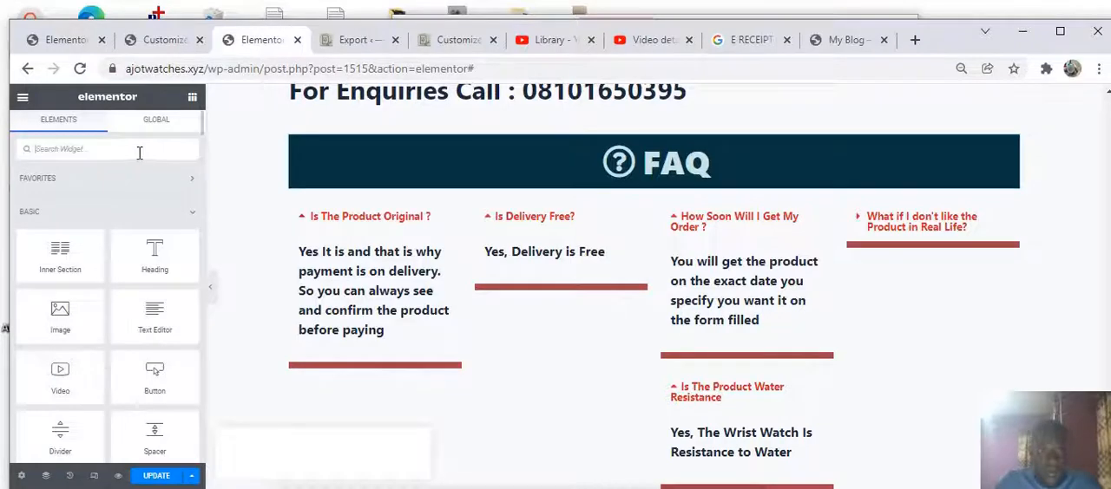
text(icon list)
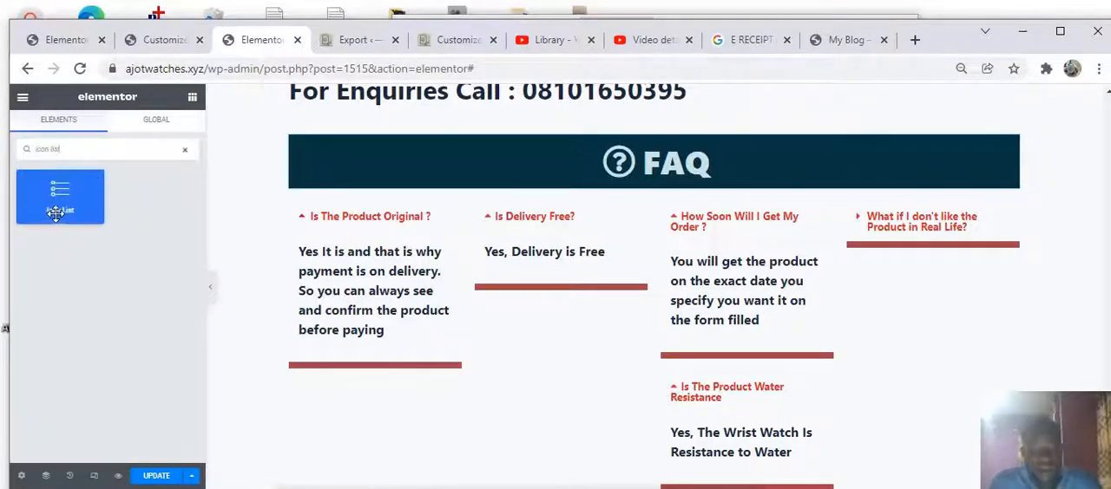
drag(60, 199, 597, 128)
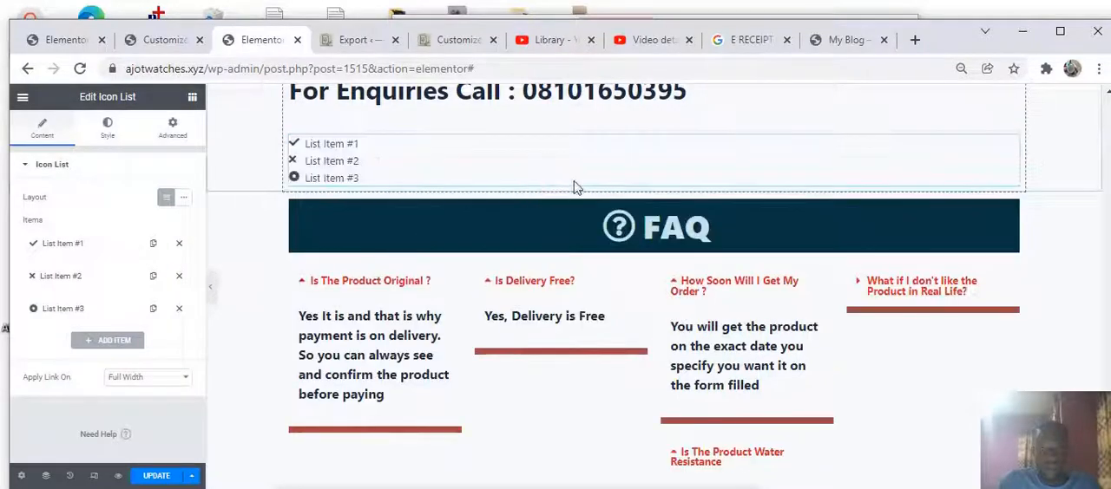
click(179, 279)
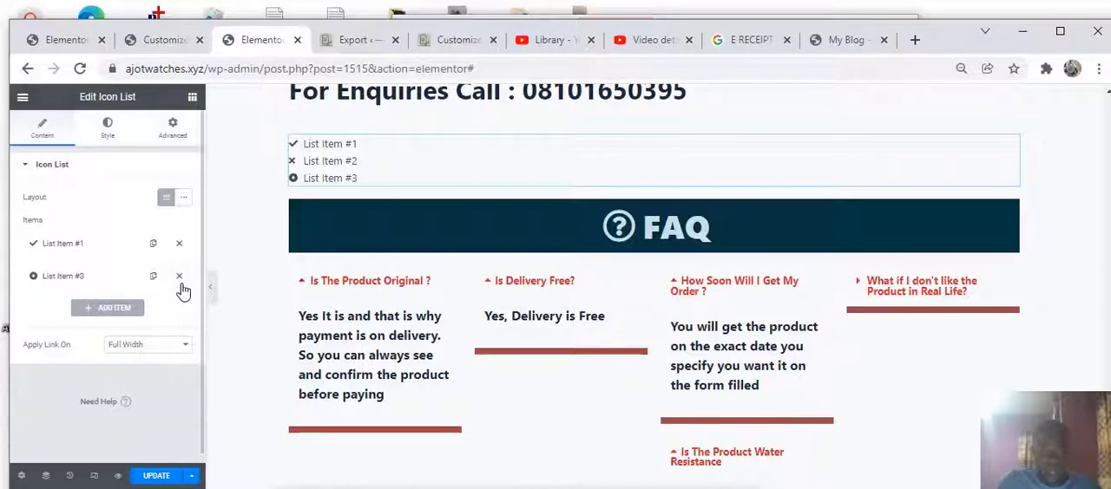
click(179, 278)
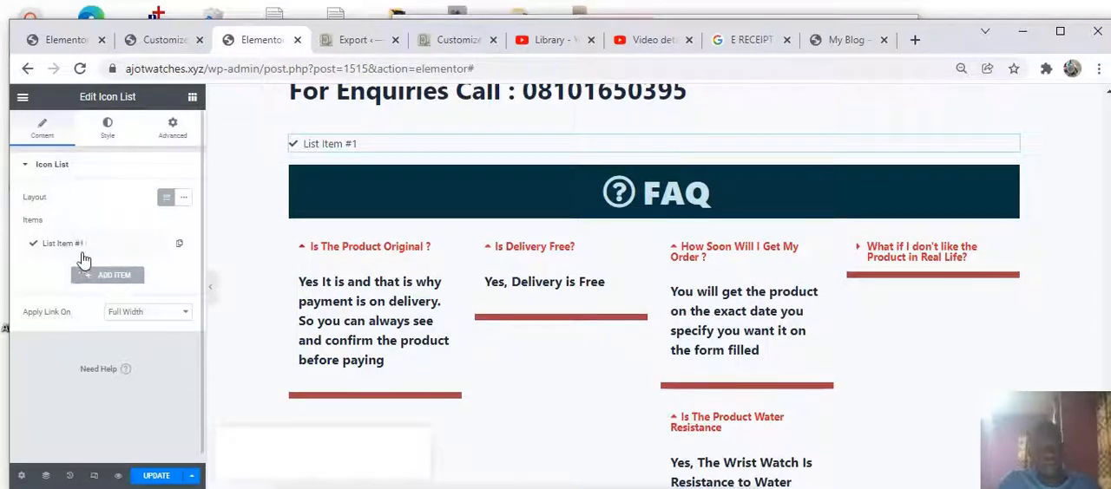
Change the icon list item's text to faq
click(74, 246)
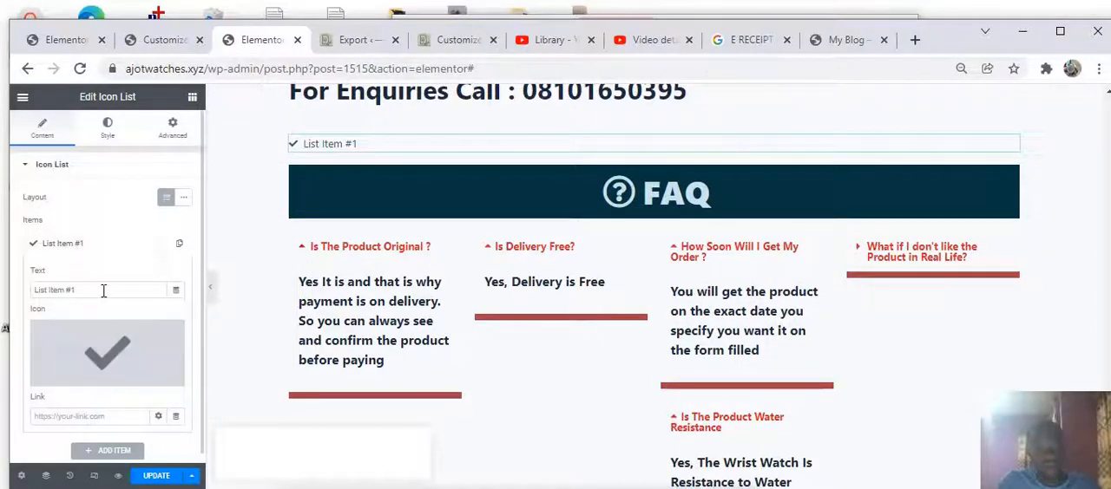
click(103, 291)
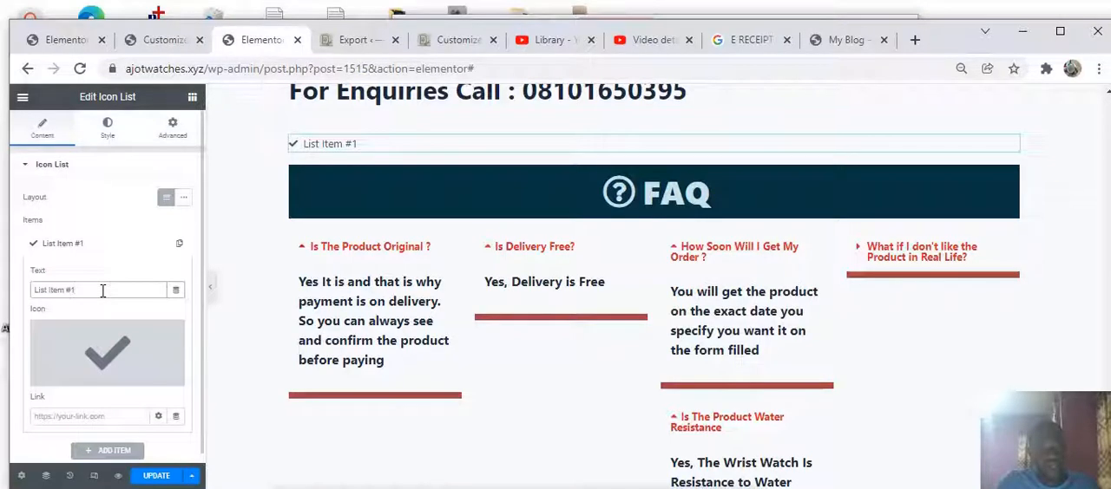
key(BackSpace)
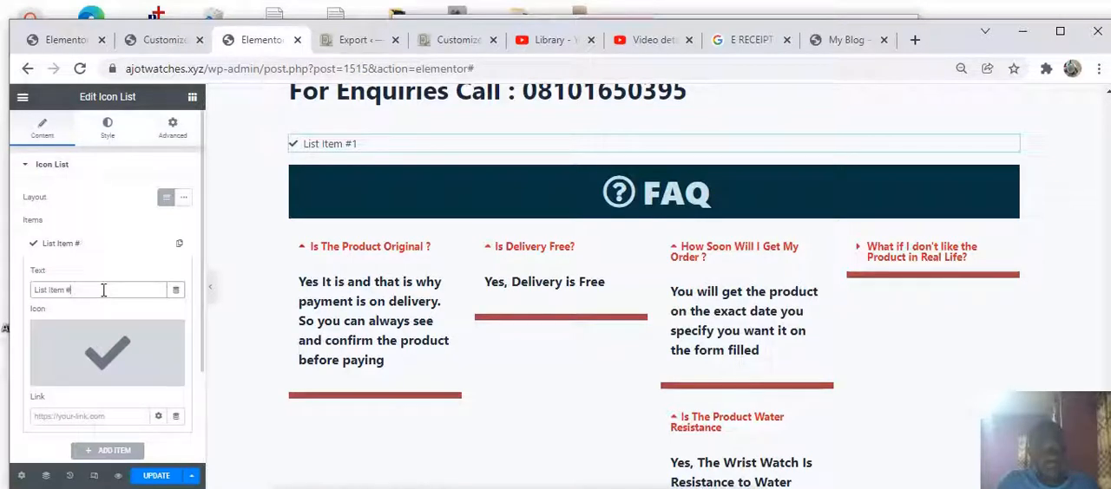
key(ctrl+a)
key(BackSpace)
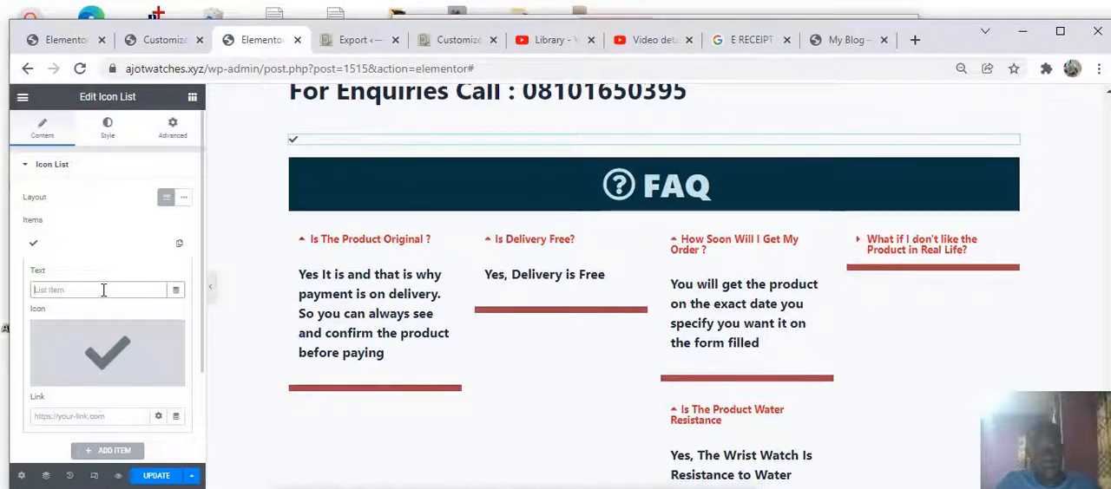
text(fa)
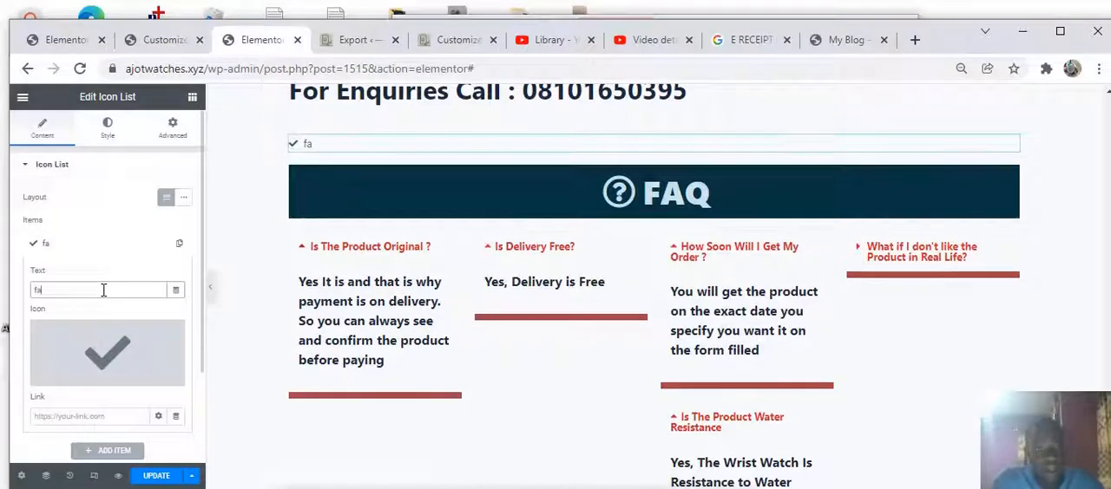
text(q)
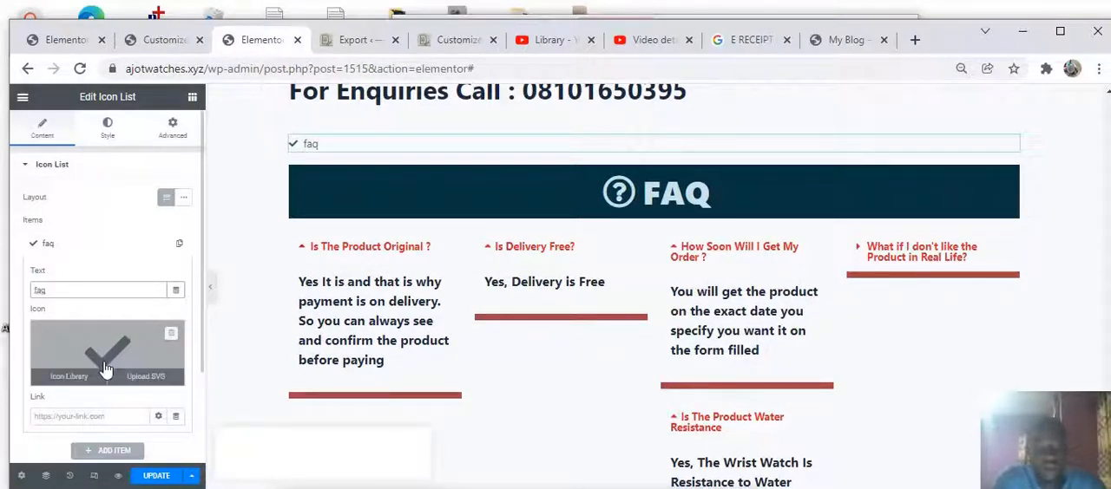
Delete the faq icon list widget above the FAQ heading
scroll(144, 358, down, 2)
scroll(617, 229, up, 4)
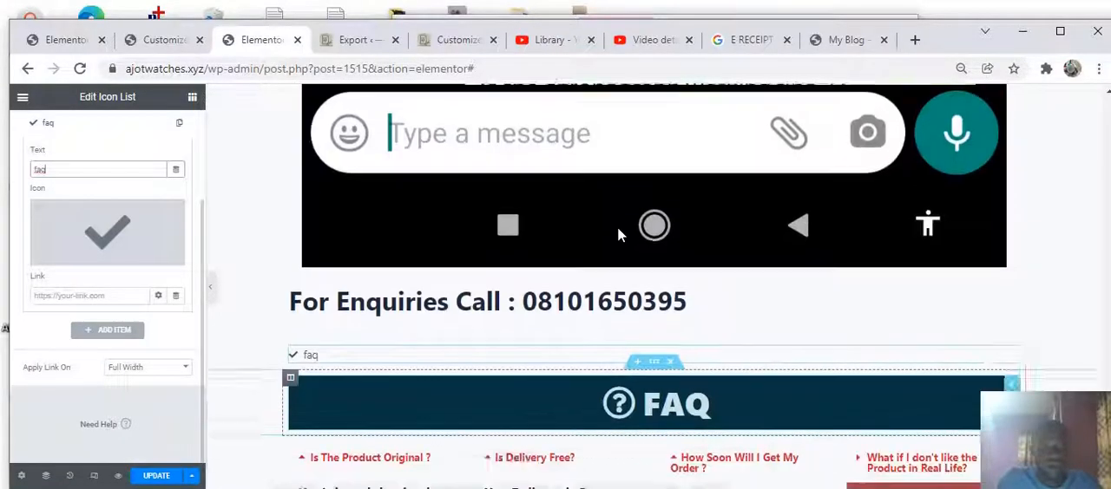
scroll(612, 229, down, 9)
scroll(351, 250, up, 1)
scroll(352, 250, up, 4)
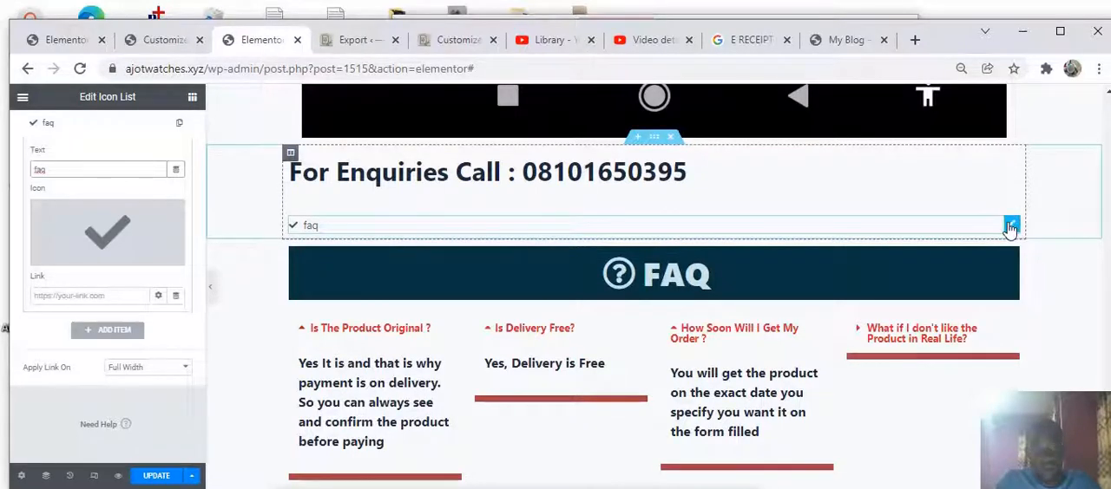
right_click(1010, 226)
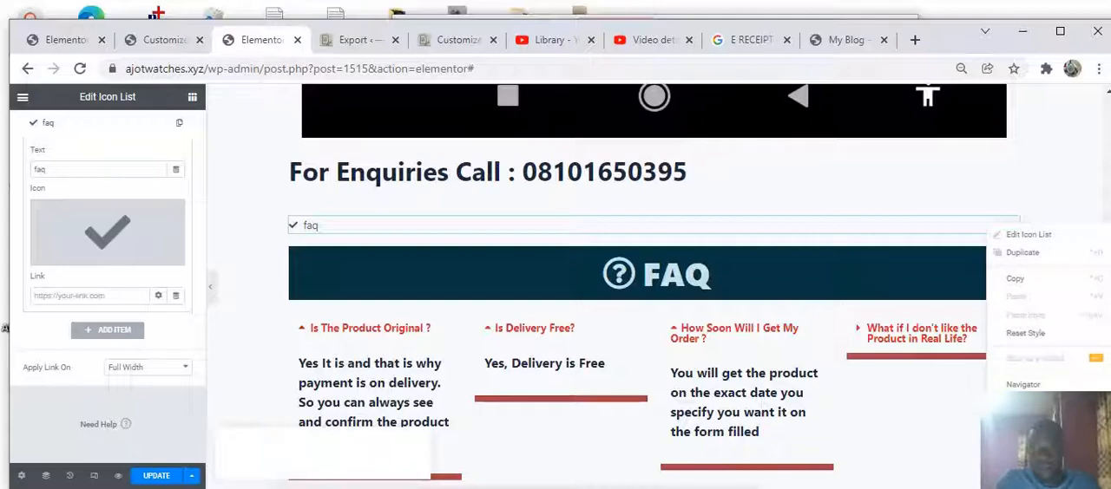
click(1017, 410)
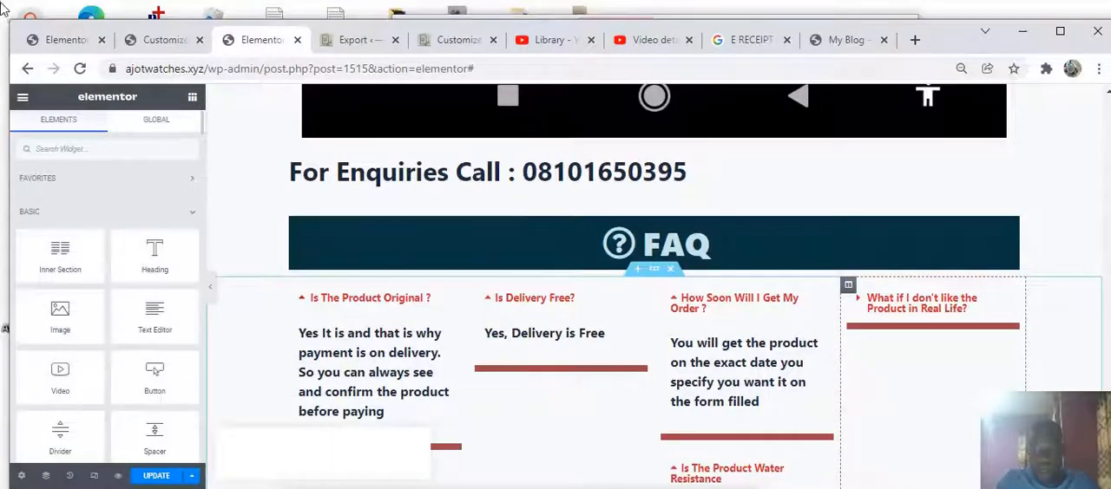
Scroll through the customer testimonial screenshots, then update the page to save the changes
scroll(348, 197, up, 5)
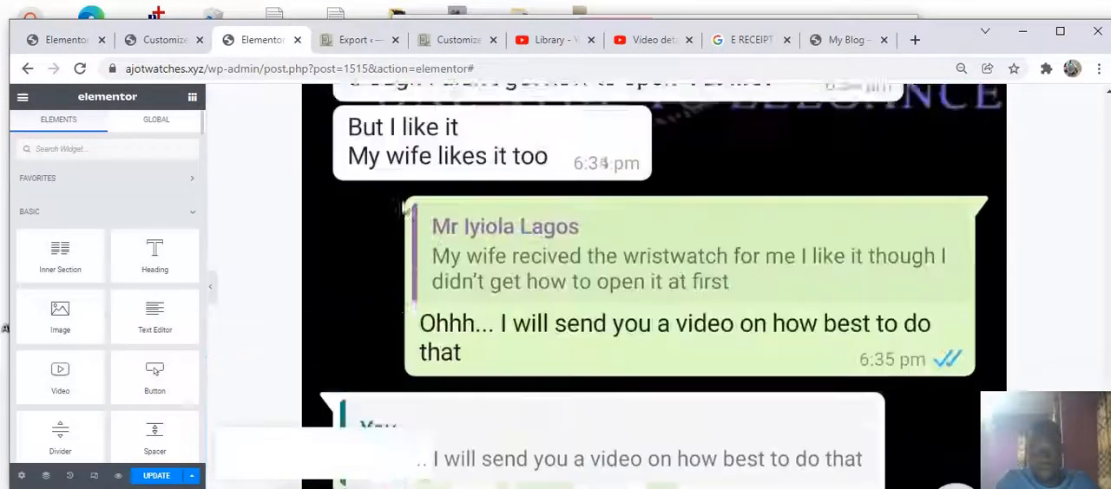
scroll(406, 193, up, 10)
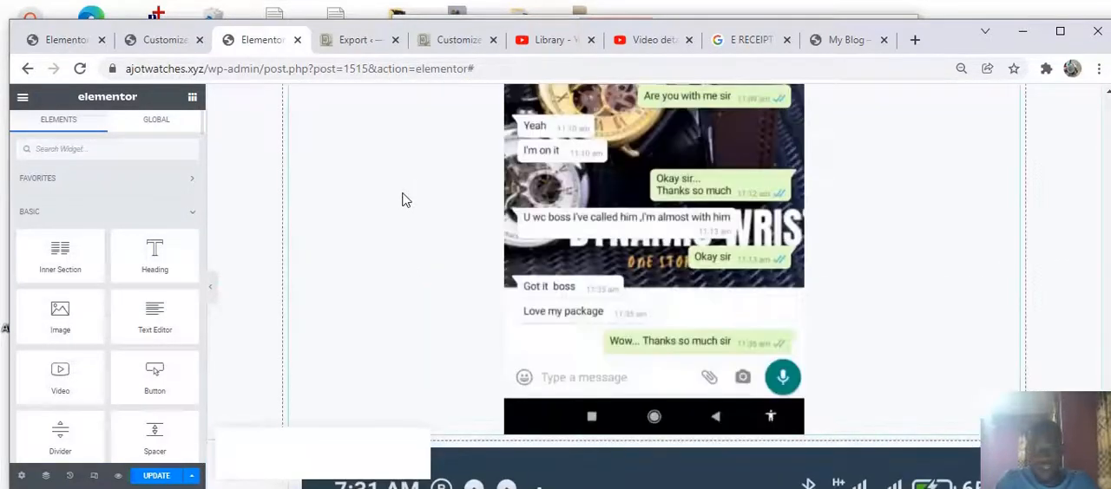
scroll(402, 200, up, 3)
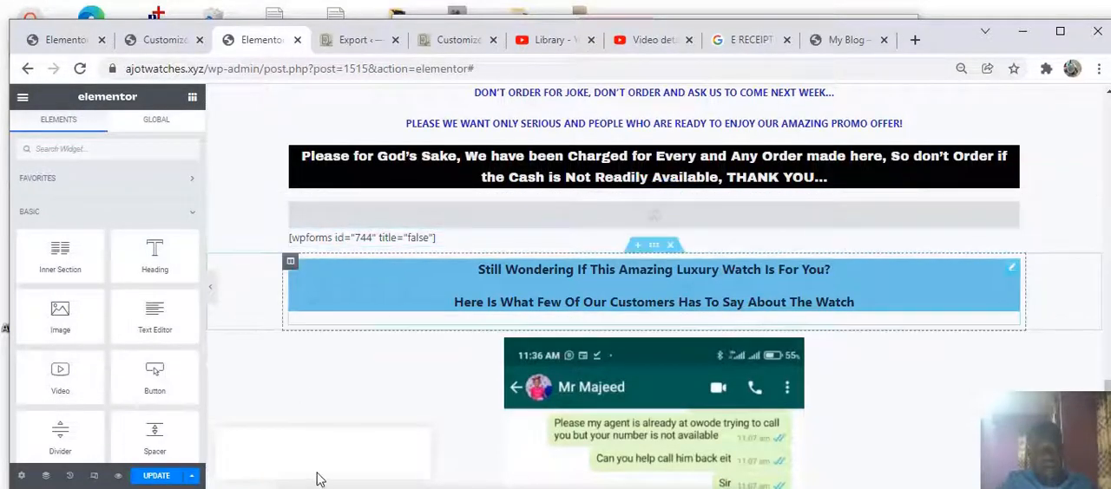
scroll(530, 337, down, 1)
scroll(530, 337, down, 5)
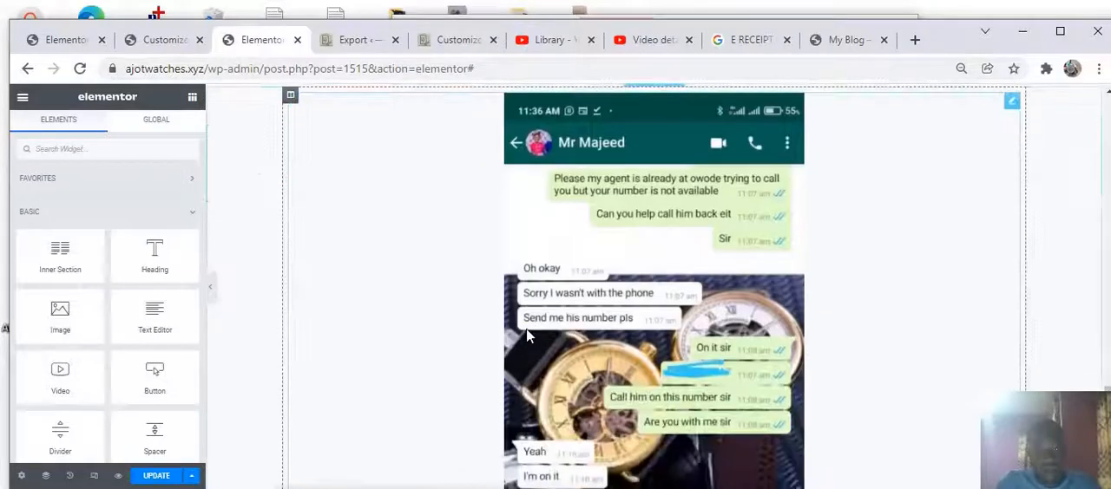
scroll(434, 408, up, 2)
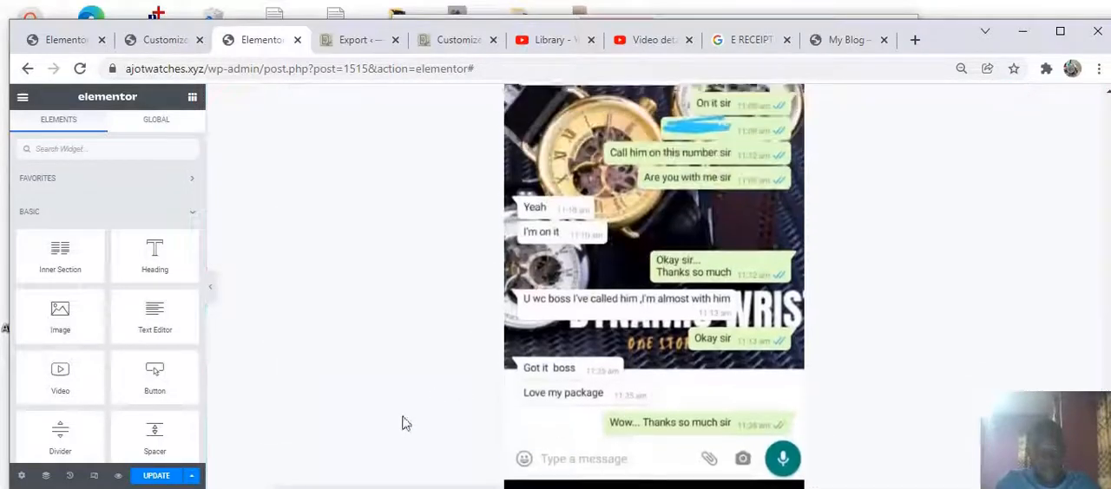
scroll(405, 422, down, 2)
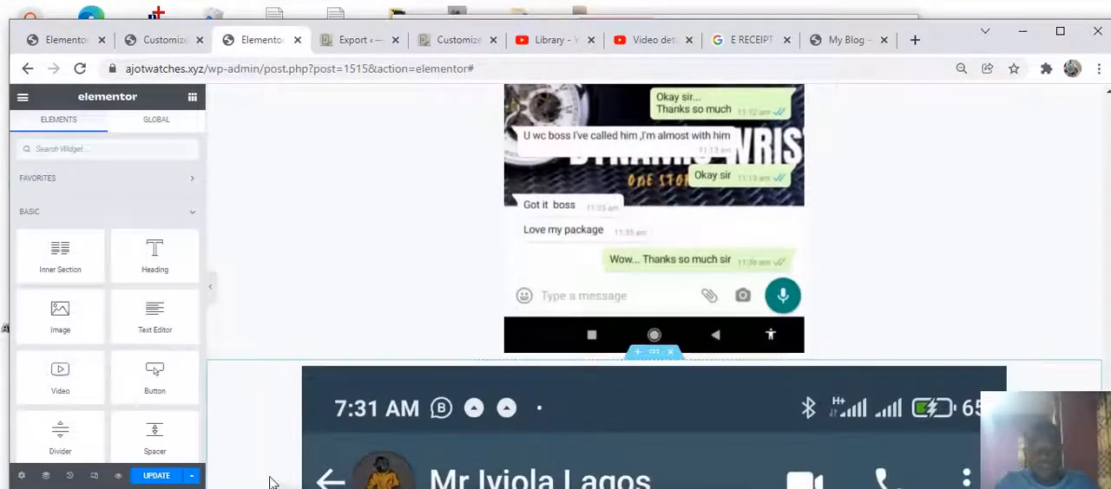
scroll(267, 447, down, 2)
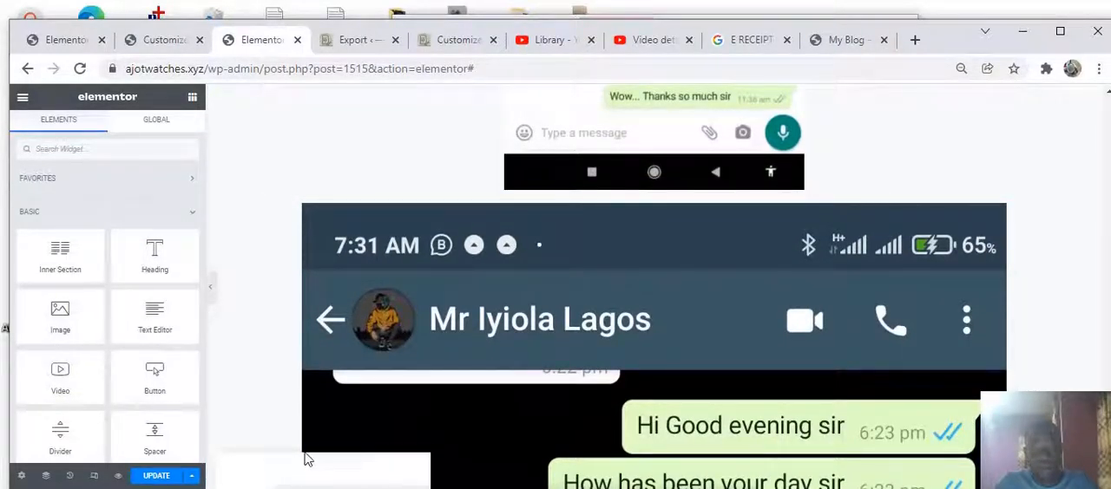
scroll(325, 449, down, 5)
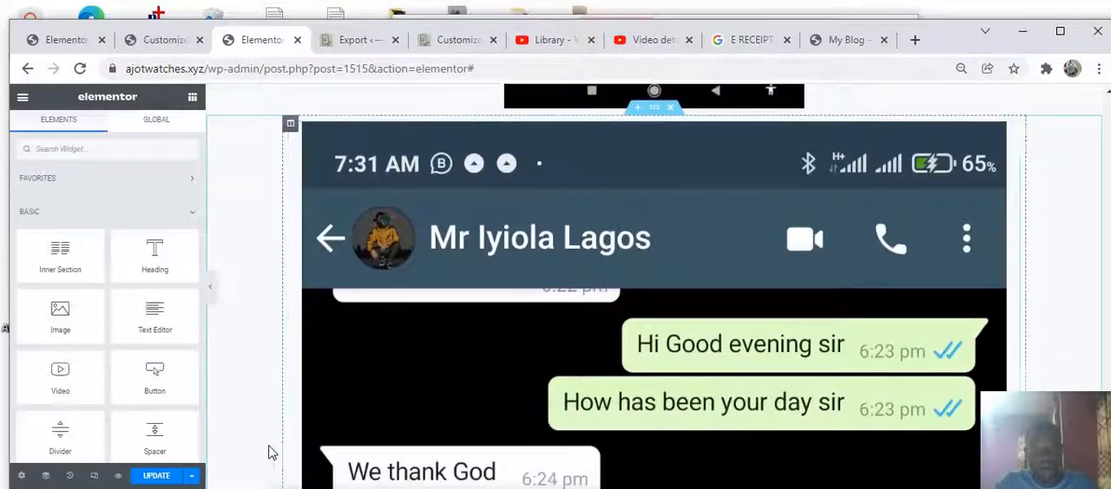
scroll(301, 417, down, 2)
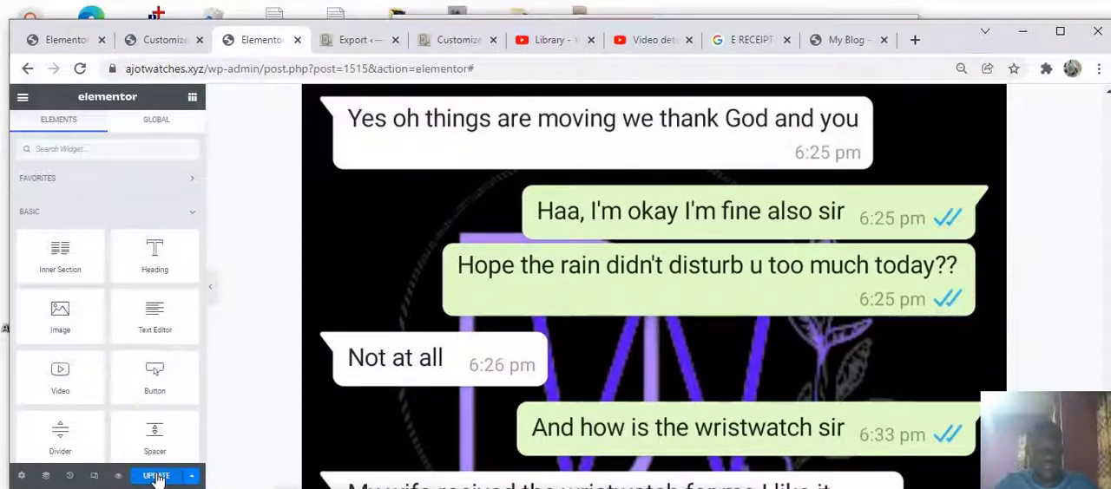
click(158, 477)
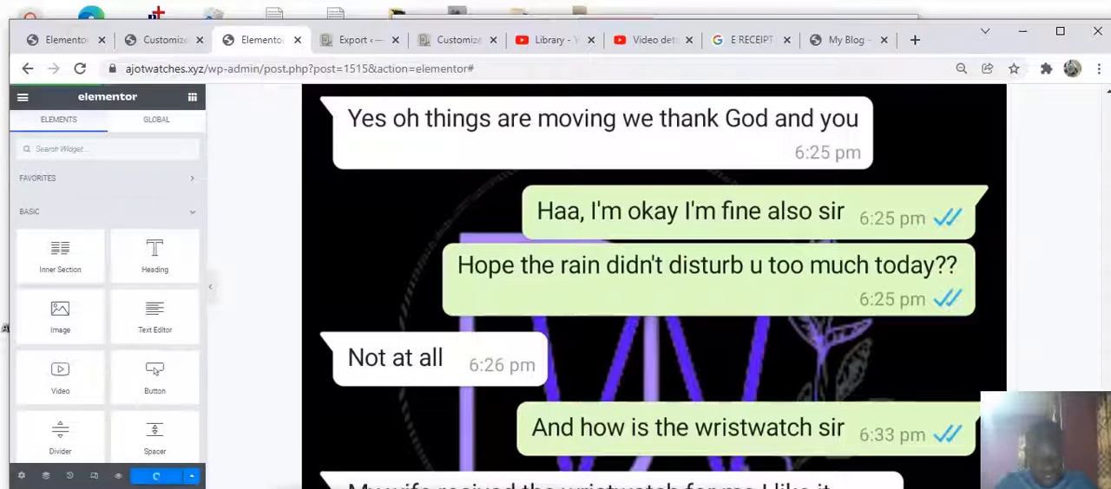